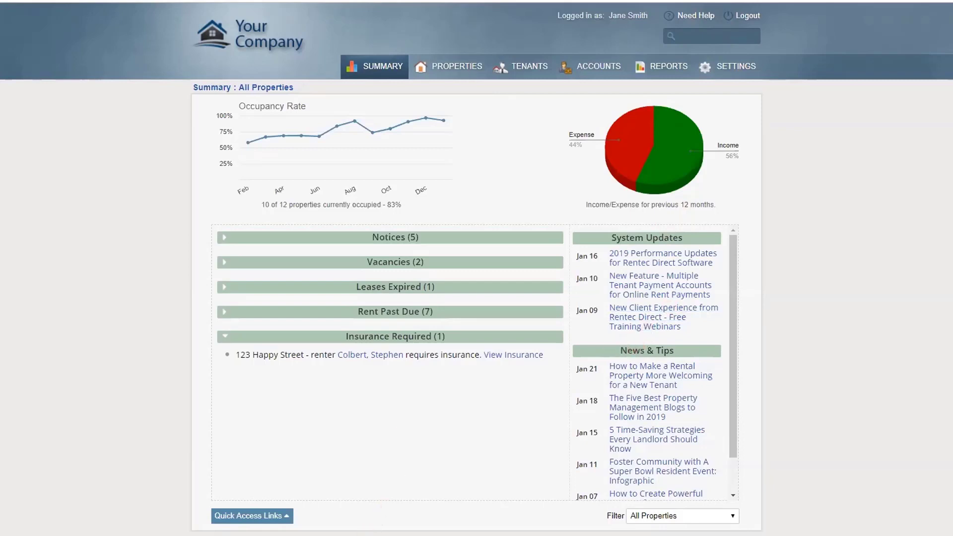
Look through the dashboard's quick shortcuts, Notices and Rent Past Due sections
{"action": "left_click", "coordinate": [284, 519]}
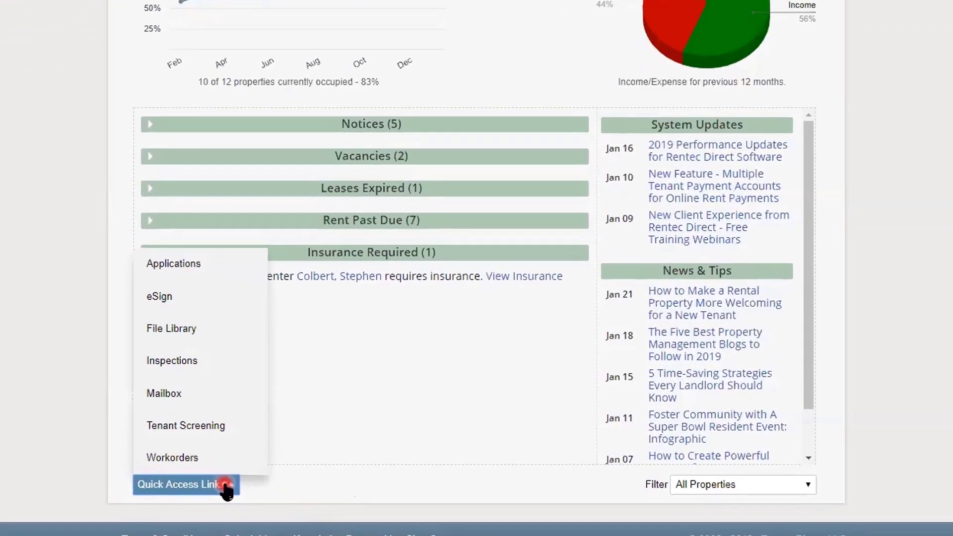
{"action": "left_click", "coordinate": [412, 377]}
{"action": "scroll", "coordinate": [155, 128], "scroll_direction": "down", "scroll_amount": 2}
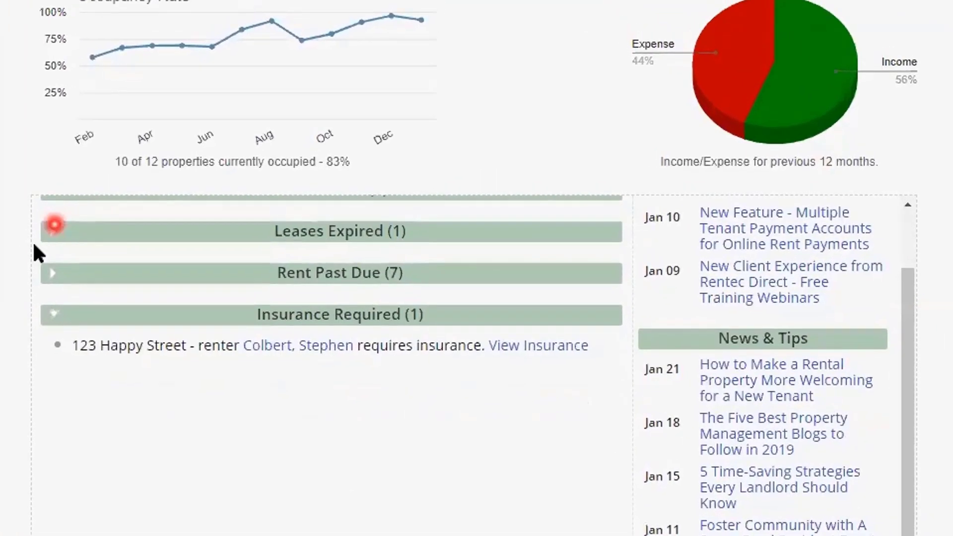
{"action": "scroll", "coordinate": [42, 242], "scroll_direction": "up", "scroll_amount": 2}
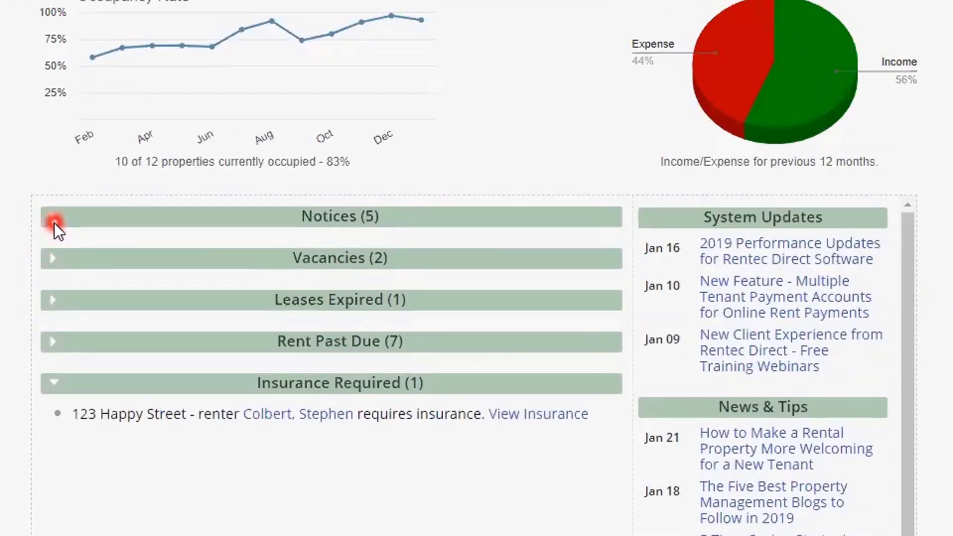
{"action": "left_click", "coordinate": [55, 222]}
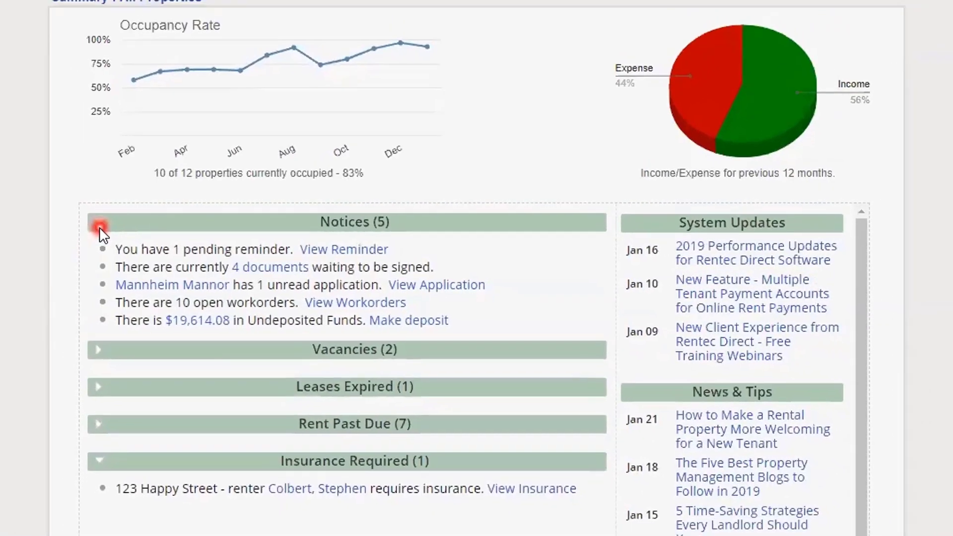
{"action": "left_click", "coordinate": [53, 443]}
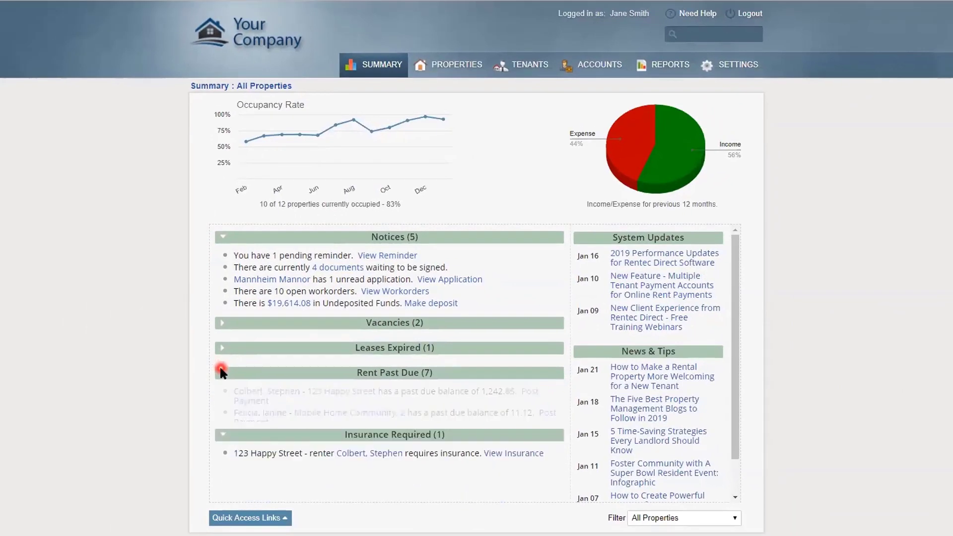
{"action": "left_click", "coordinate": [222, 238]}
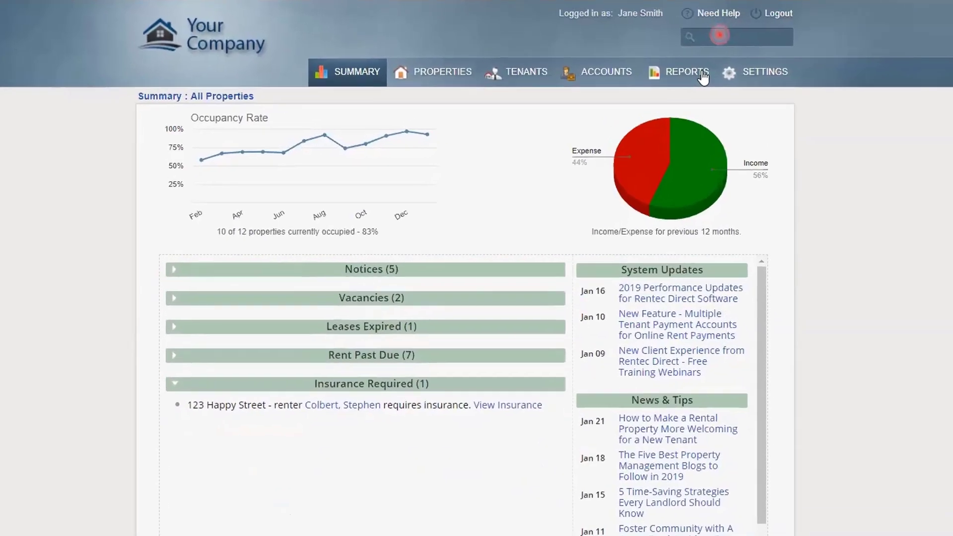
Search tenants and properties for 'stephen' and review the results
{"action": "left_click", "coordinate": [699, 33]}
{"action": "left_click", "coordinate": [700, 72]}
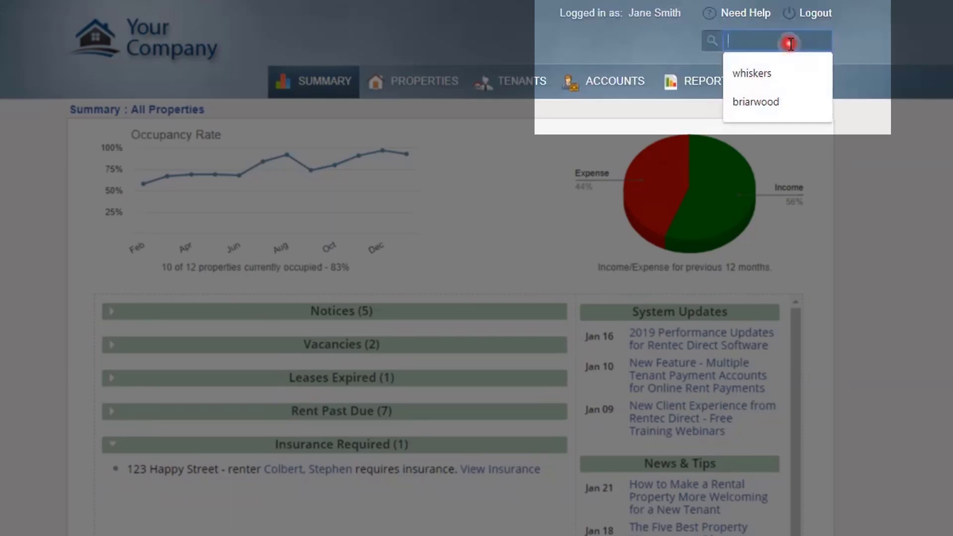
{"action": "type", "text": "s"}
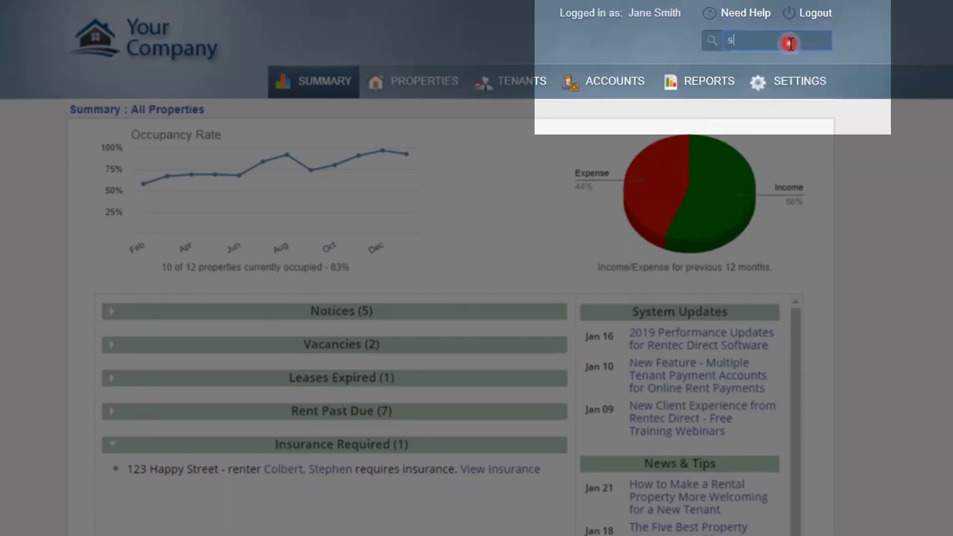
{"action": "type", "text": "tephen"}
{"action": "key", "text": "Return"}
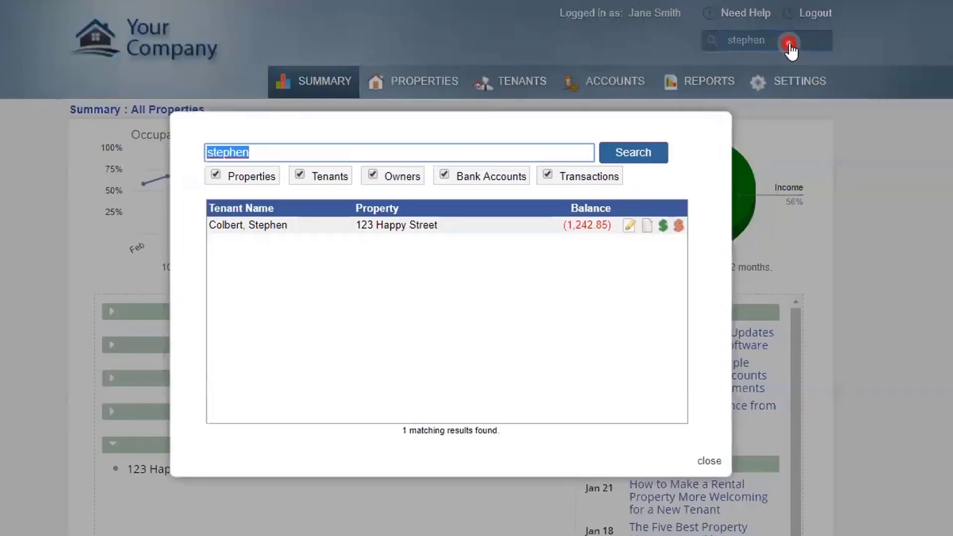
{"action": "left_click", "coordinate": [710, 461]}
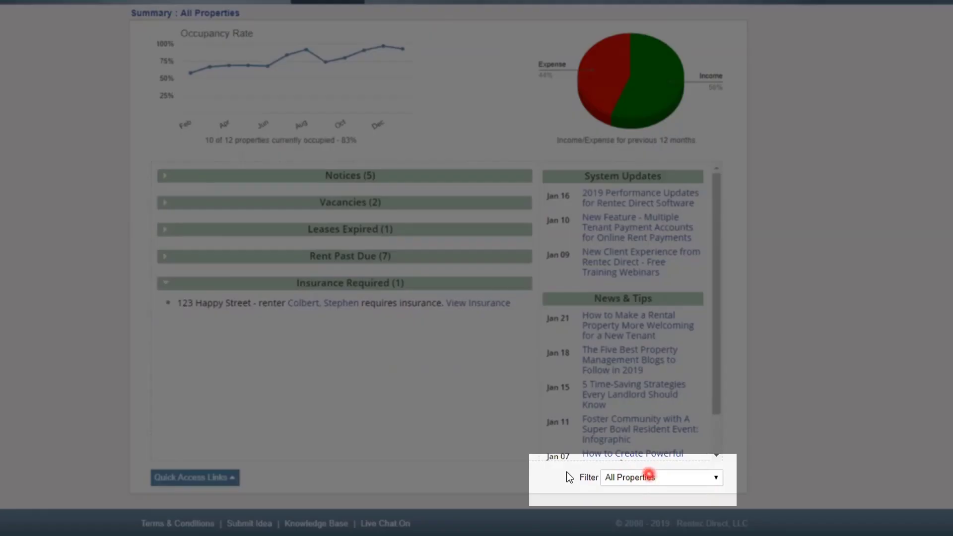
Open the property filter list and dismiss it without choosing a property
{"action": "left_click", "coordinate": [714, 479]}
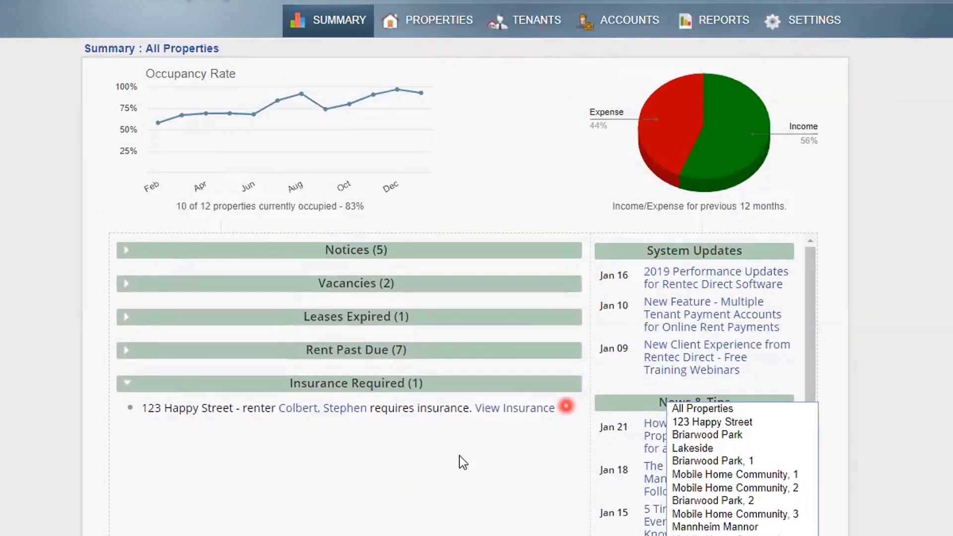
{"action": "left_click", "coordinate": [435, 22]}
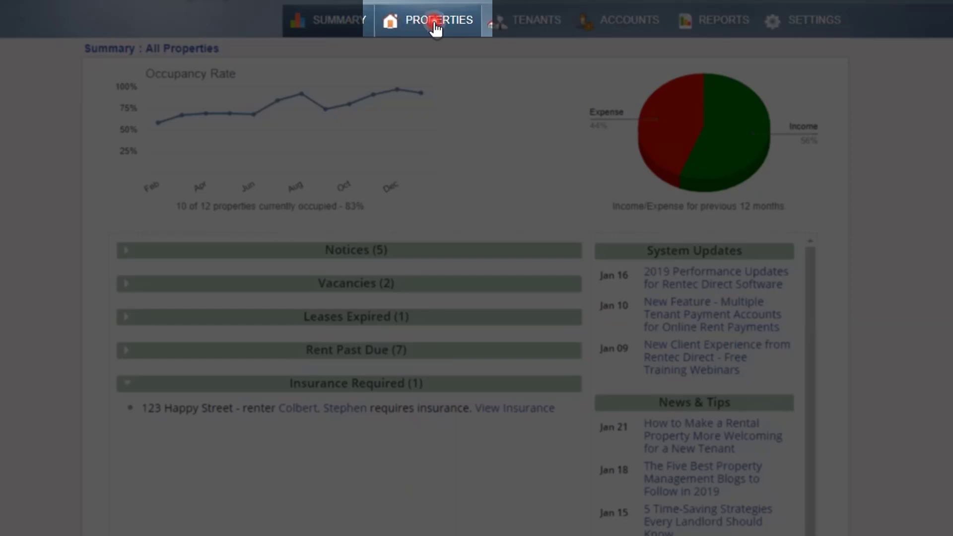
{"action": "left_click", "coordinate": [544, 25]}
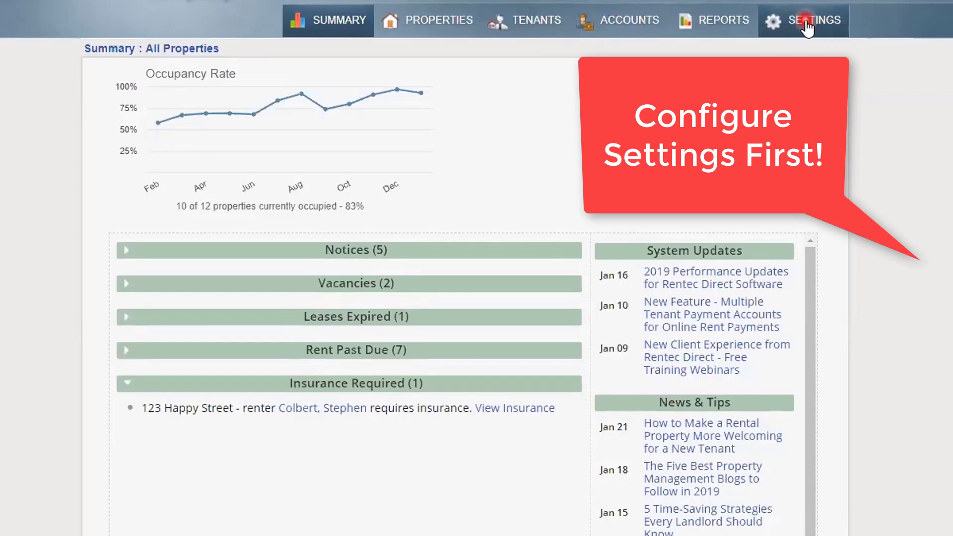
Go to Settings and open the Accounting Defaults page
{"action": "left_click", "coordinate": [806, 25]}
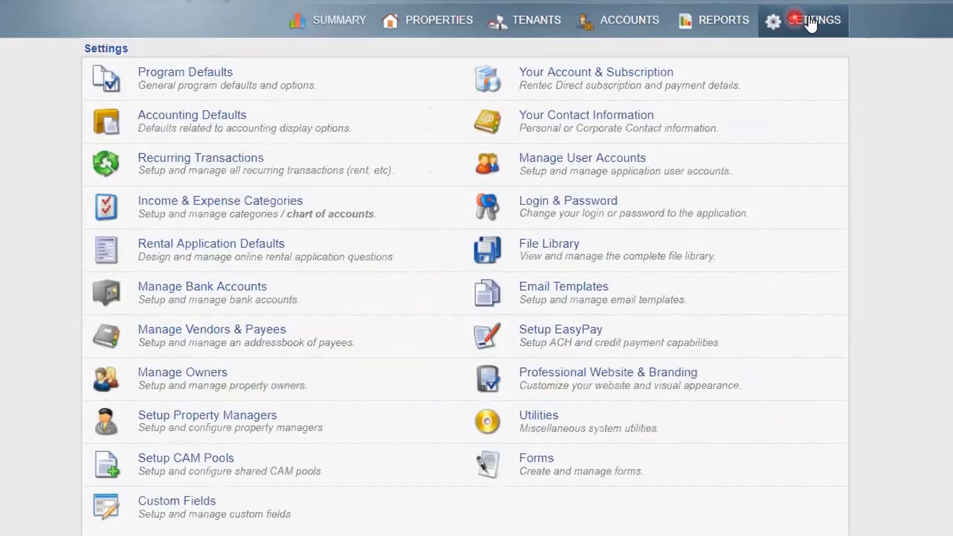
{"action": "left_click", "coordinate": [162, 84]}
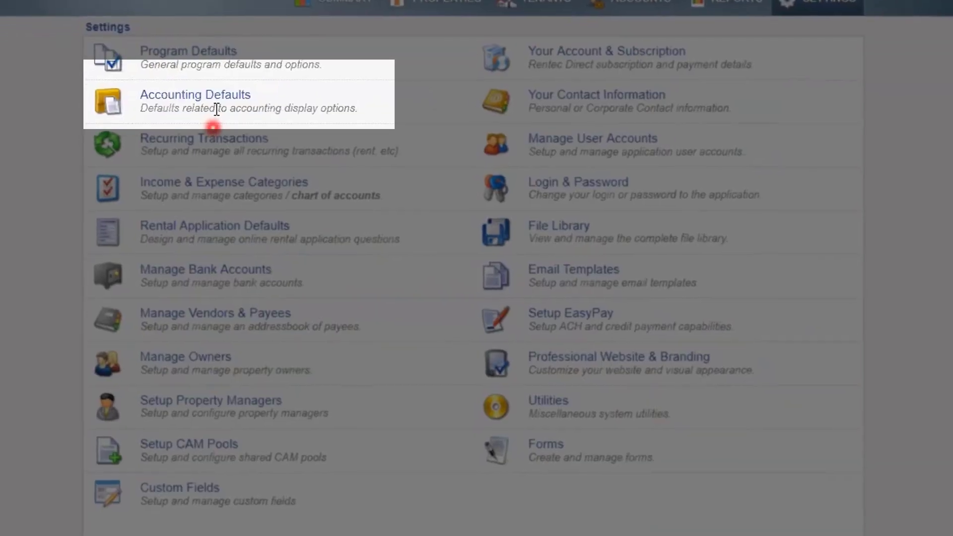
{"action": "left_click", "coordinate": [223, 113]}
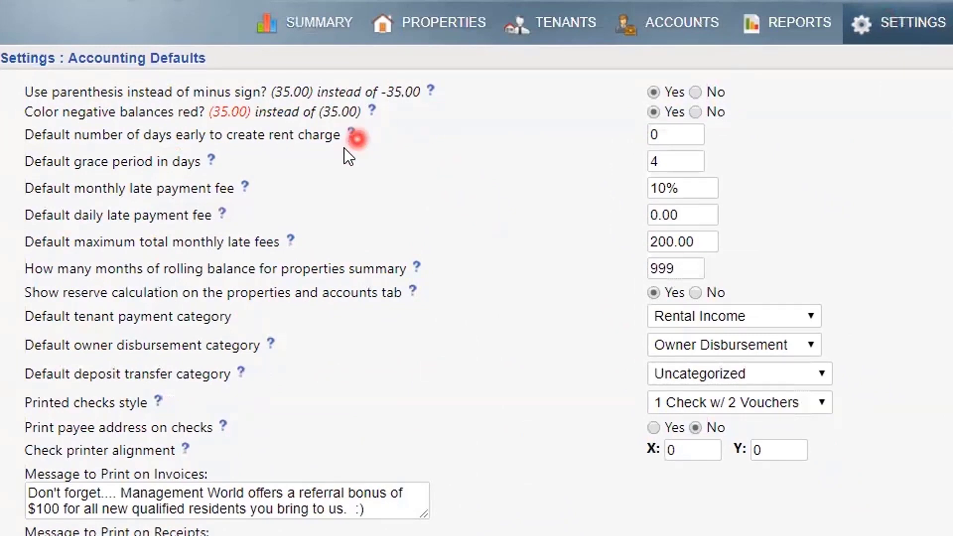
{"action": "mouse_move", "coordinate": [215, 161]}
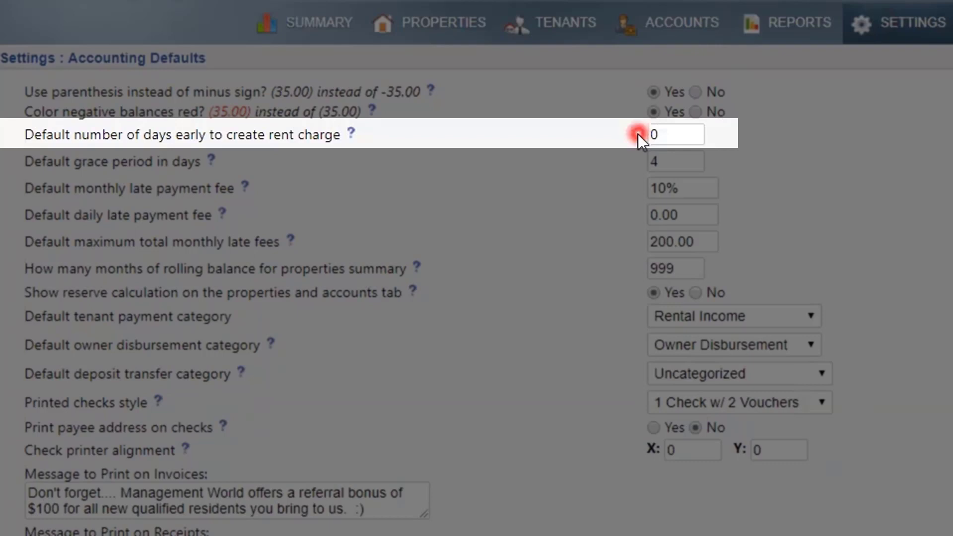
Replace the days-early rent charge value with 0
{"action": "left_click", "coordinate": [658, 132]}
{"action": "key", "text": "BackSpace"}
{"action": "type", "text": "0"}
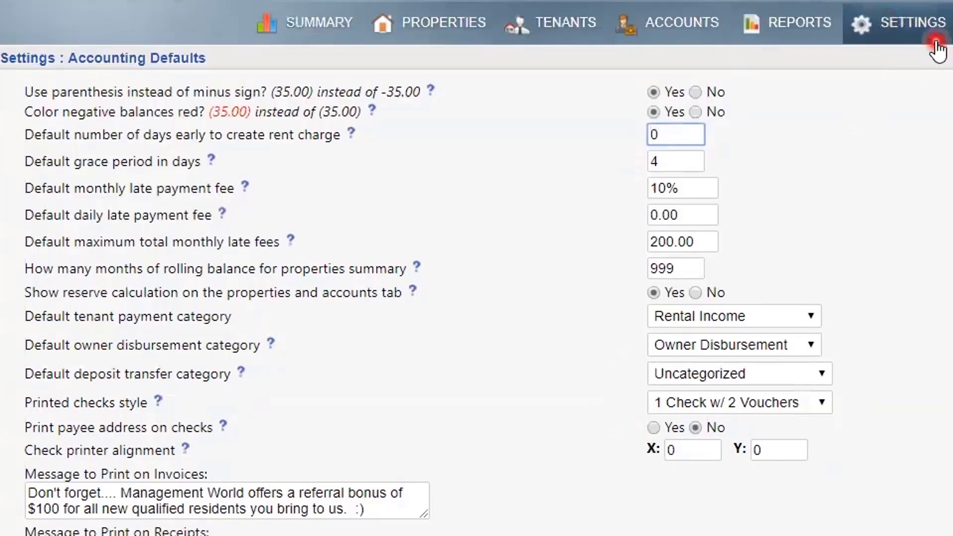
Open Program Defaults under Settings, then its advanced settings page
{"action": "left_click", "coordinate": [918, 30]}
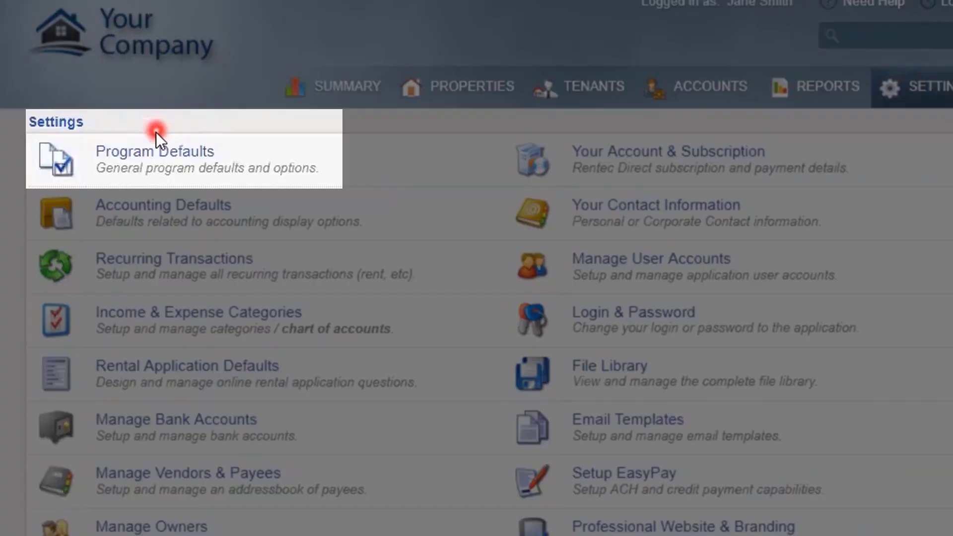
{"action": "left_click", "coordinate": [155, 147]}
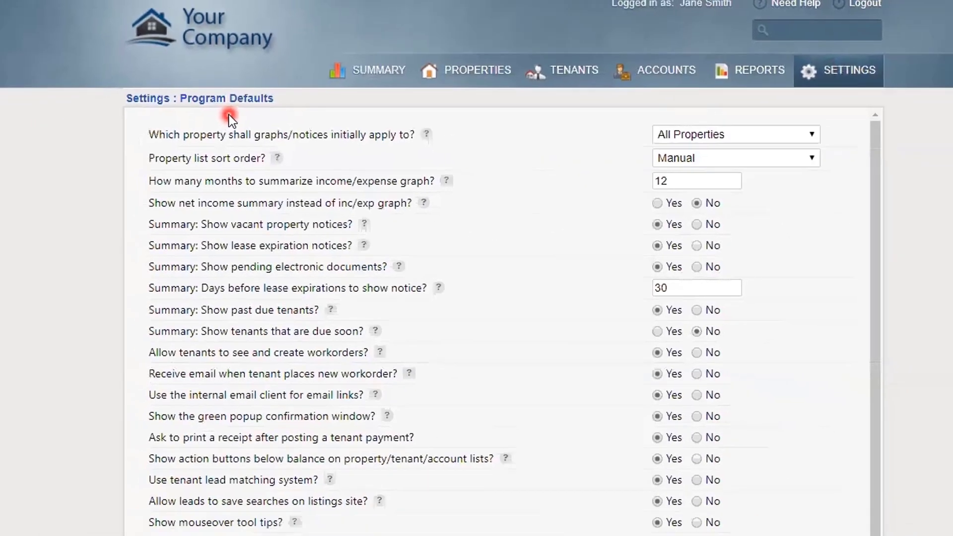
{"action": "scroll", "coordinate": [158, 142], "scroll_direction": "down", "scroll_amount": 5}
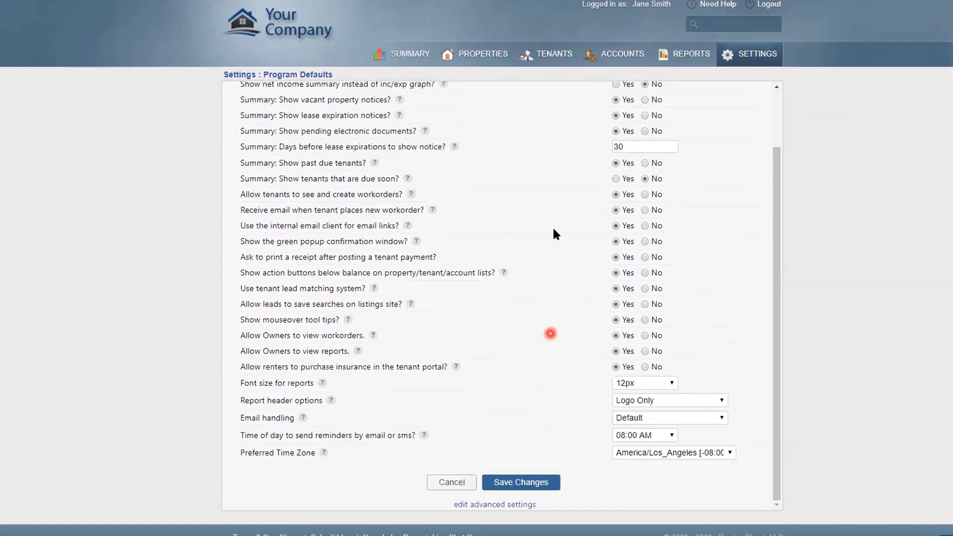
{"action": "left_click_drag", "start_coordinate": [778, 225], "coordinate": [777, 181]}
{"action": "left_click_drag", "start_coordinate": [777, 227], "coordinate": [767, 252]}
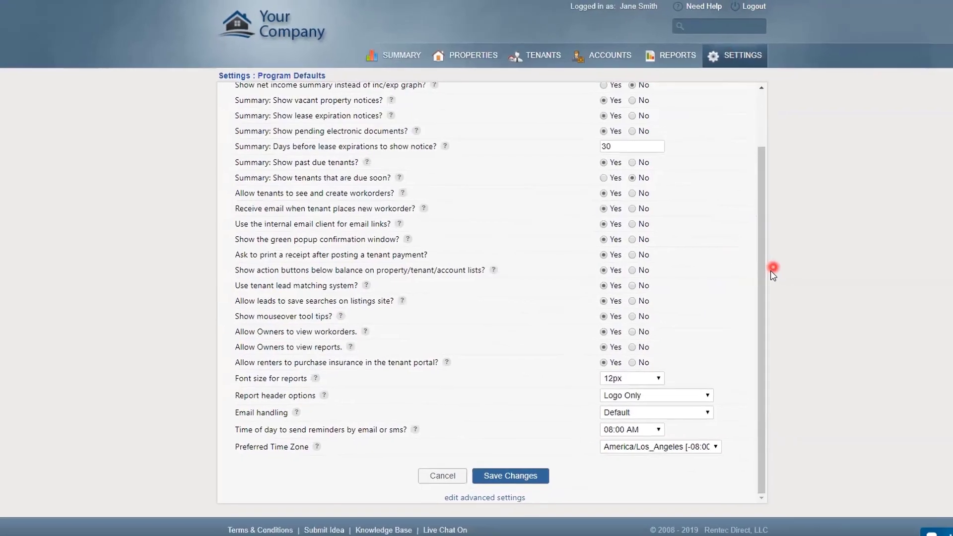
{"action": "scroll", "coordinate": [470, 486], "scroll_direction": "up", "scroll_amount": 1}
{"action": "scroll", "coordinate": [469, 486], "scroll_direction": "down", "scroll_amount": 1}
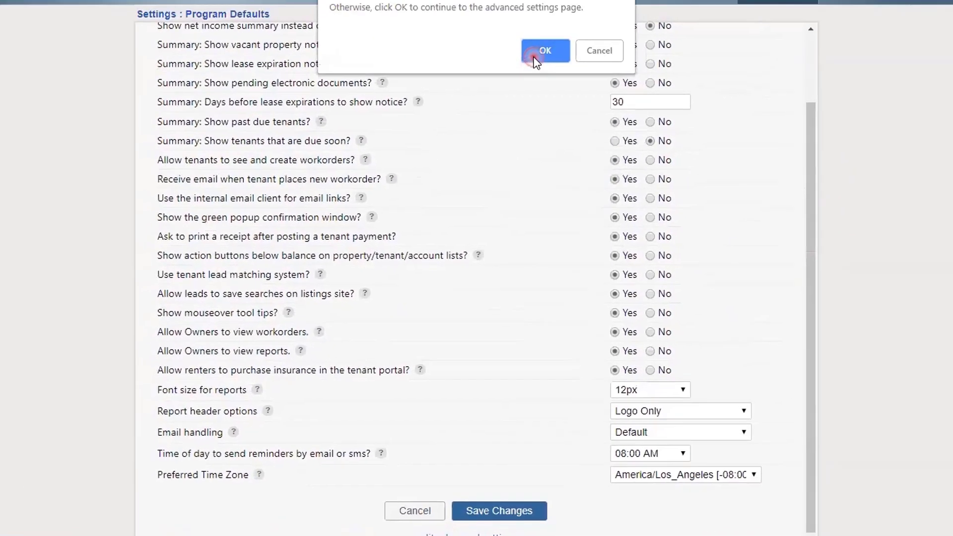
{"action": "left_click", "coordinate": [536, 53]}
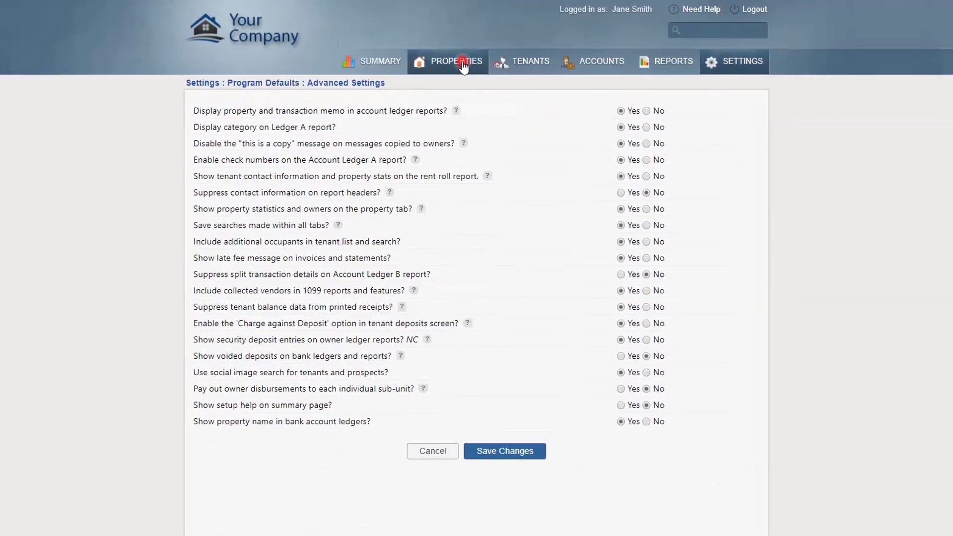
Filter the Properties list by 'happy' to show only 123 Happy Street
{"action": "left_click", "coordinate": [463, 61]}
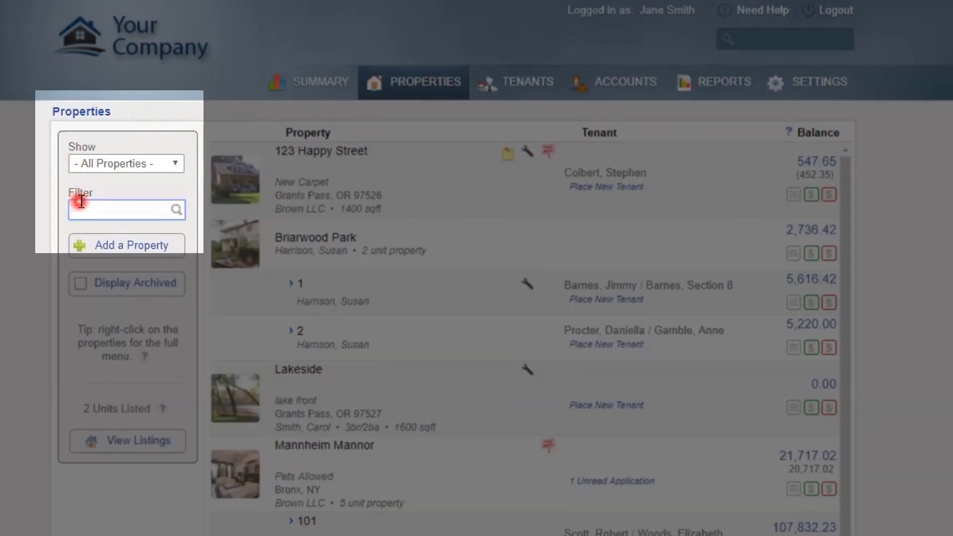
{"action": "type", "text": "hapy"}
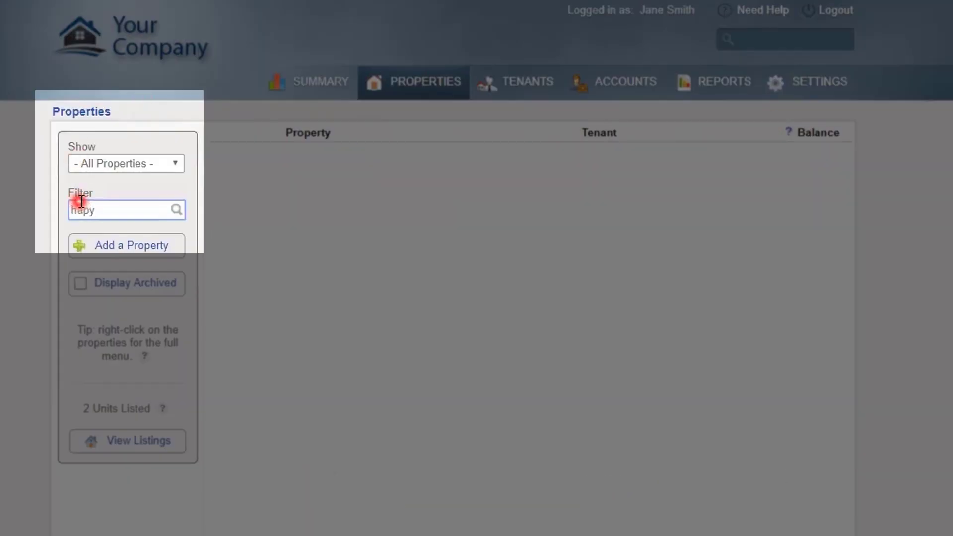
{"action": "key", "text": "BackSpace"}
{"action": "type", "text": "py"}
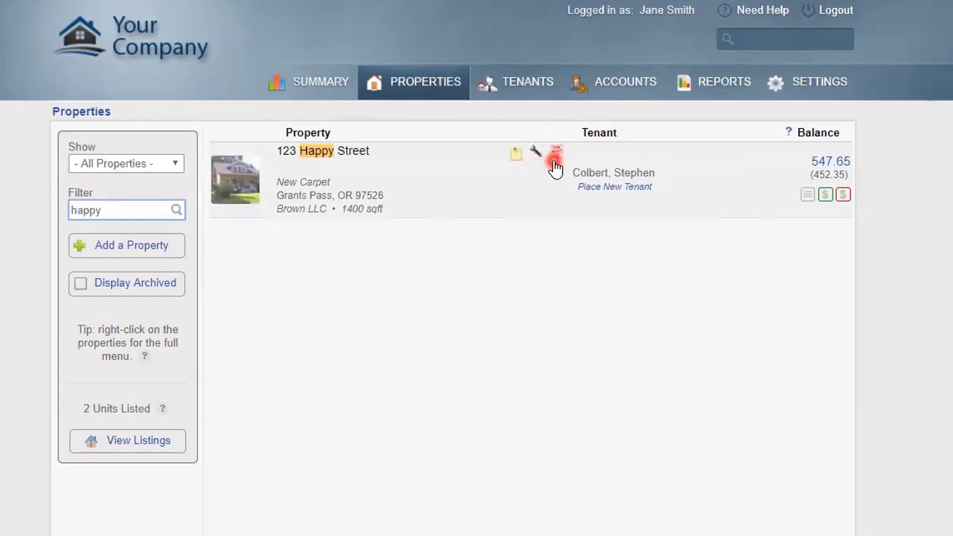
{"action": "left_click", "coordinate": [517, 160]}
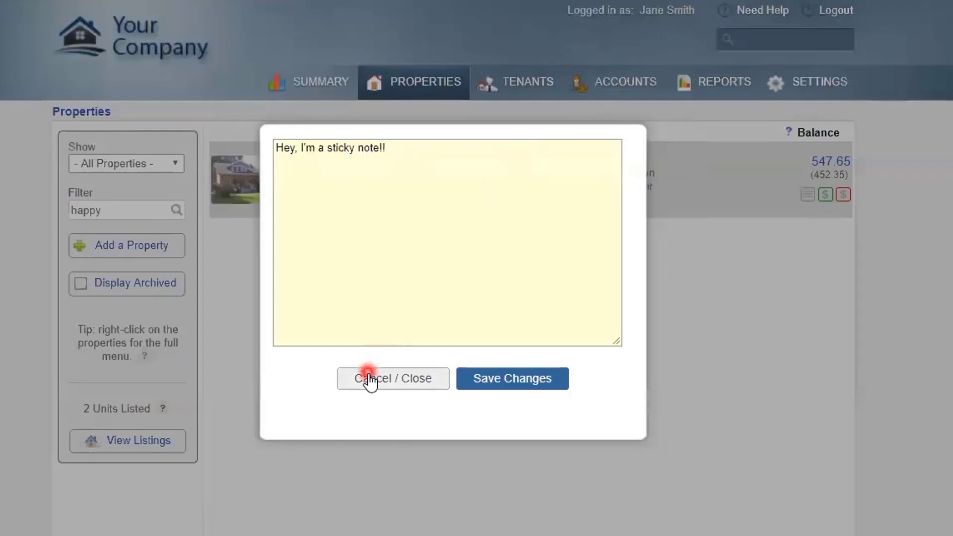
{"action": "left_click", "coordinate": [368, 379]}
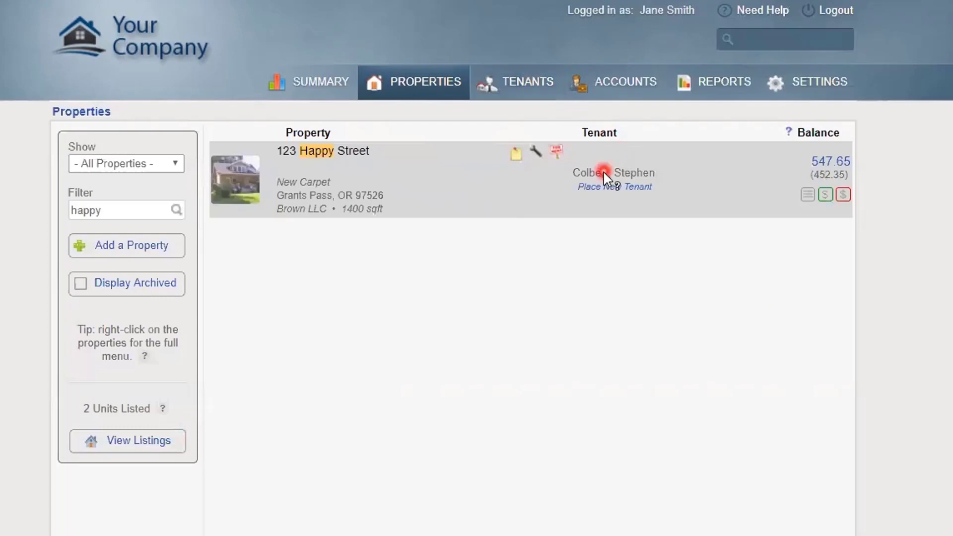
Review the contact popup for 123 Happy Street's current tenant
{"action": "mouse_move", "coordinate": [603, 171]}
{"action": "mouse_move", "coordinate": [590, 171]}
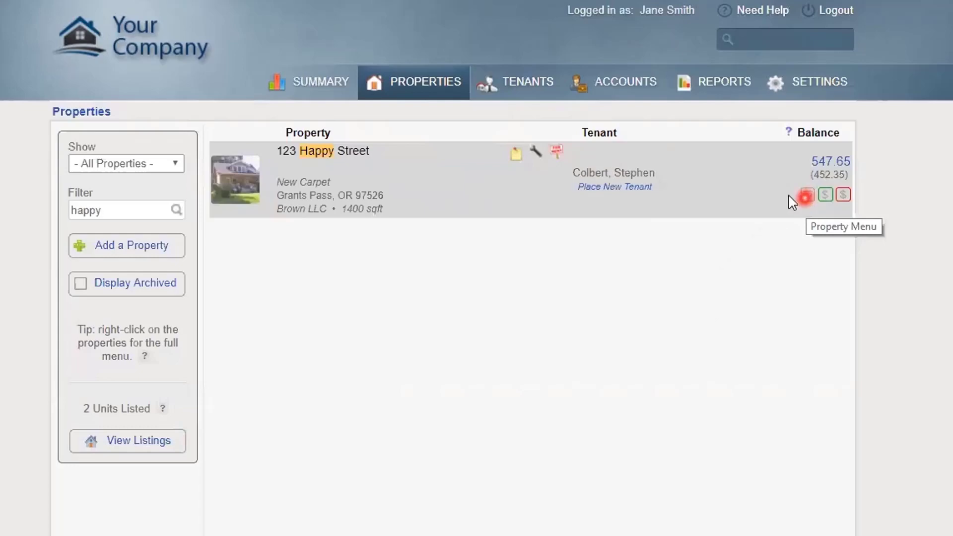
{"action": "left_click", "coordinate": [805, 198]}
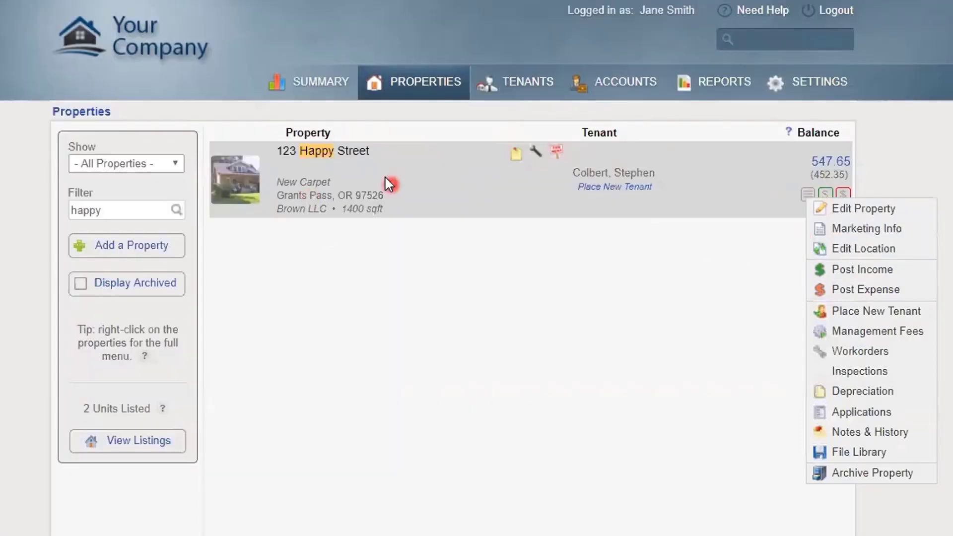
{"action": "right_click", "coordinate": [379, 161]}
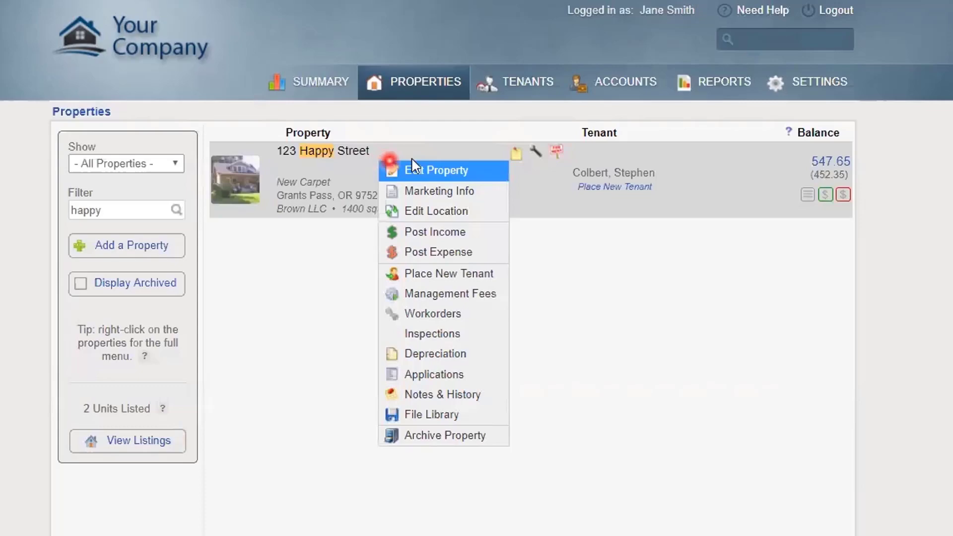
{"action": "left_click", "coordinate": [429, 131]}
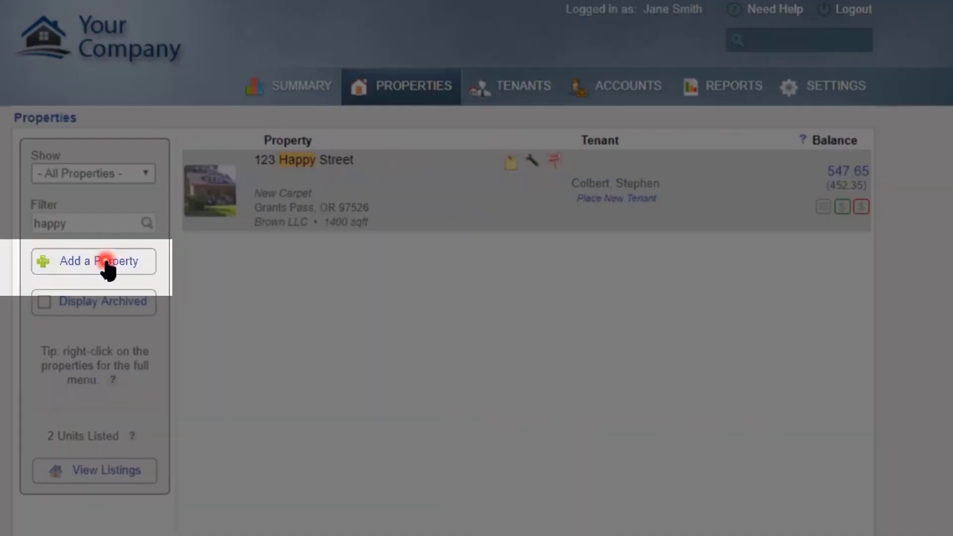
Start a new property form and scroll to its Rental Details section
{"action": "left_click", "coordinate": [106, 262]}
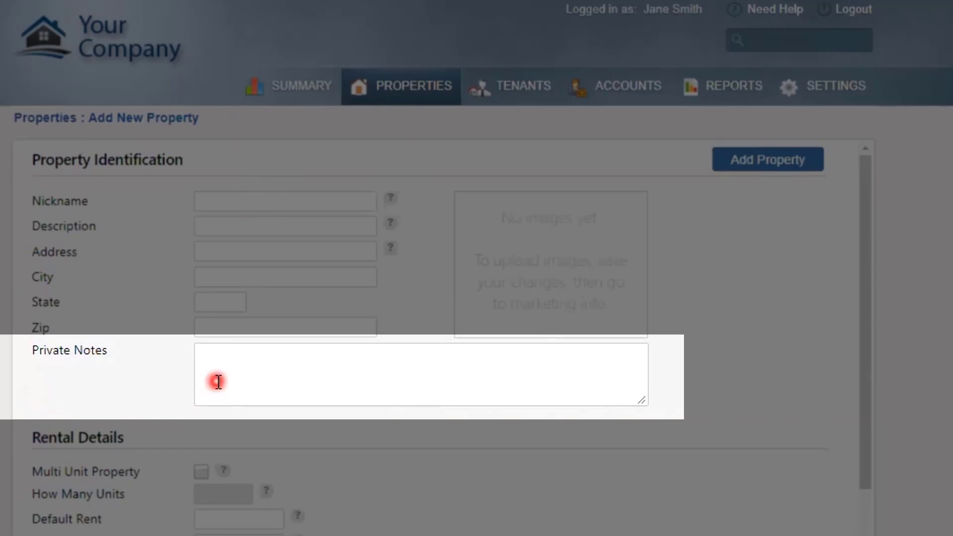
{"action": "scroll", "coordinate": [214, 381], "scroll_direction": "down", "scroll_amount": 2}
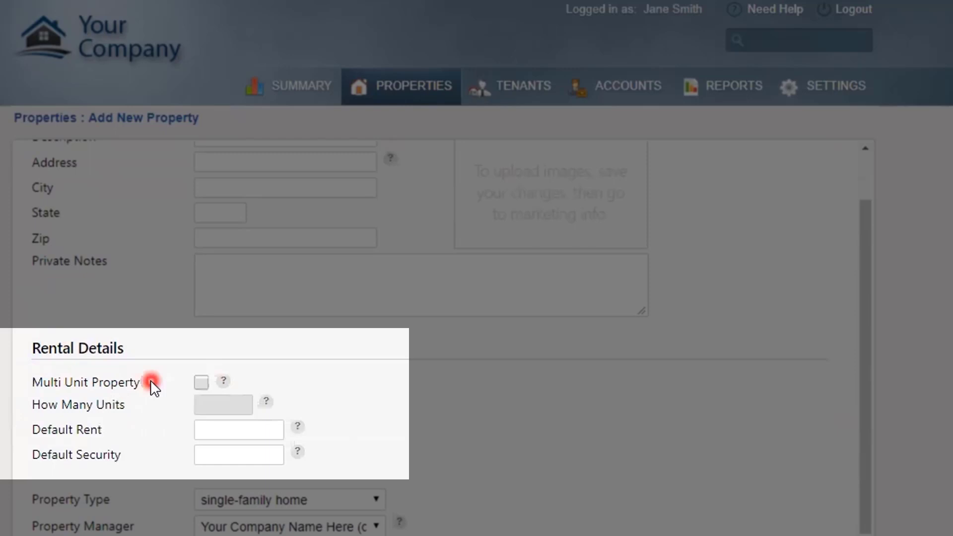
Tick Multi Unit Property and bring up the Income Account choices
{"action": "left_click", "coordinate": [200, 381]}
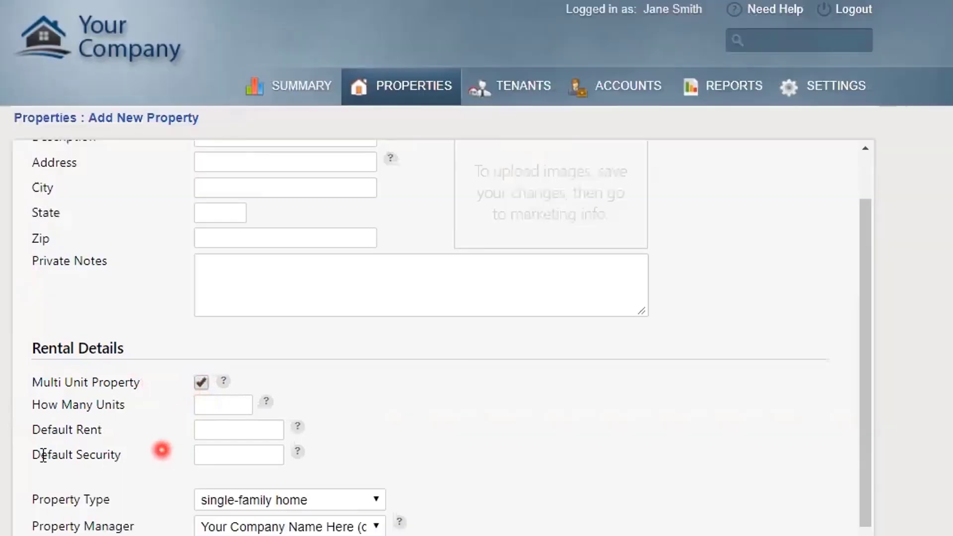
{"action": "scroll", "coordinate": [15, 494], "scroll_direction": "down", "scroll_amount": 3}
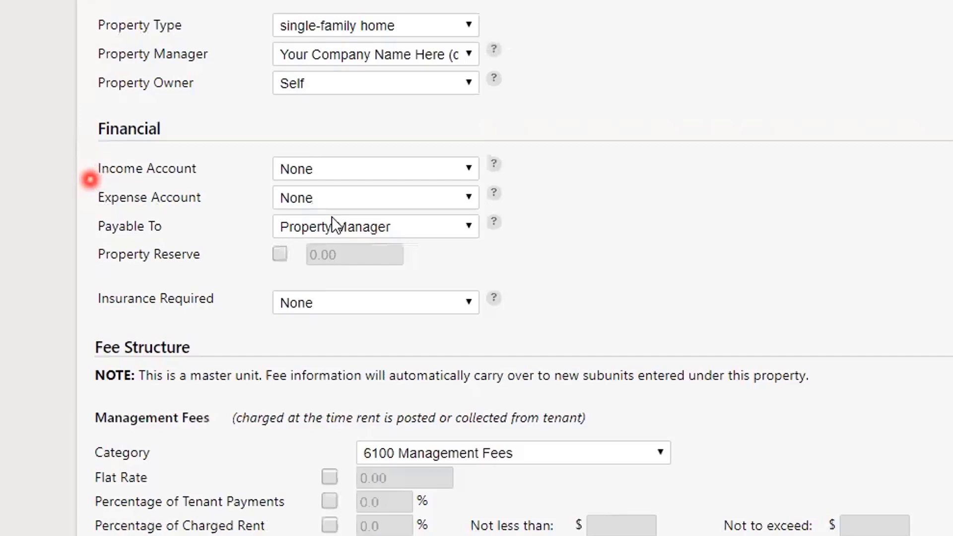
{"action": "left_click", "coordinate": [468, 170]}
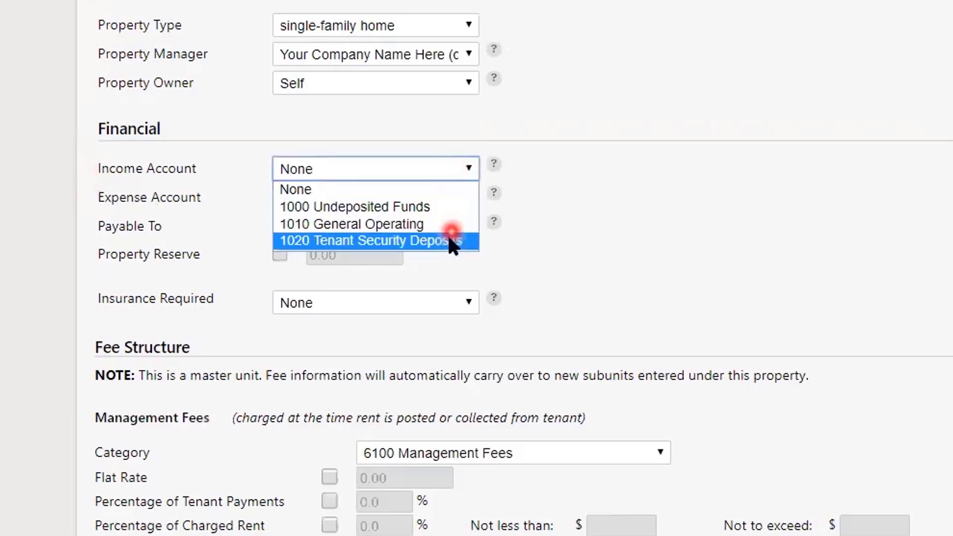
Try 1000 Undeposited Funds, check its help, then choose 1010 General Operating as income account
{"action": "left_click", "coordinate": [461, 212]}
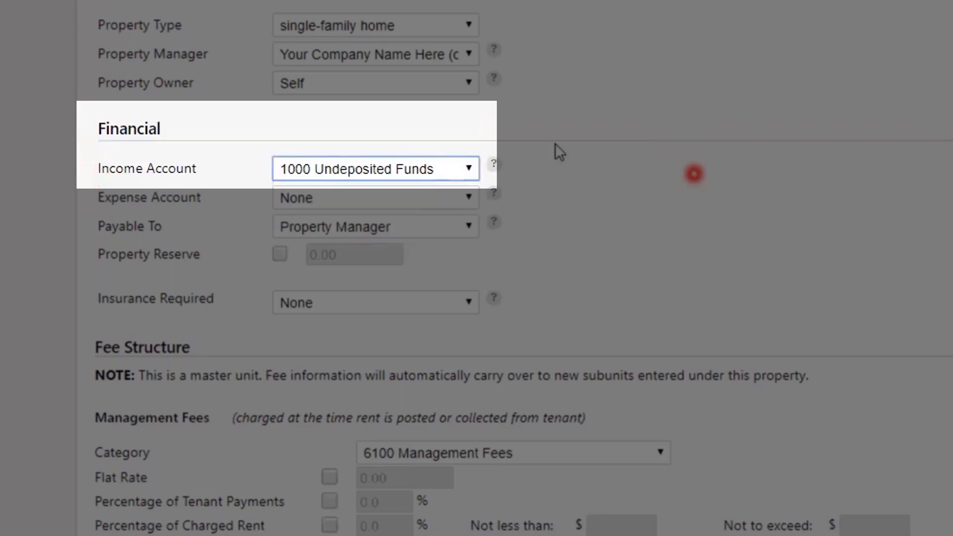
{"action": "left_click", "coordinate": [495, 163]}
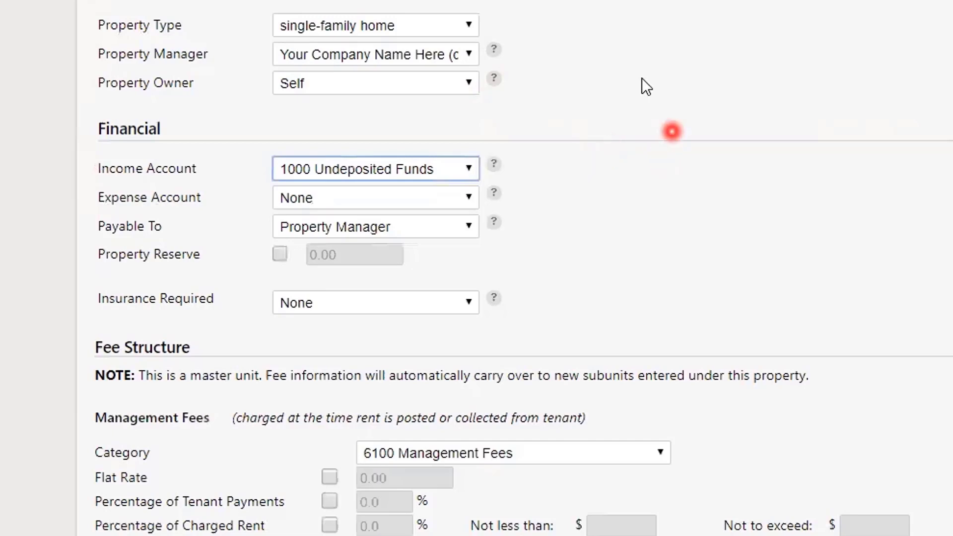
{"action": "left_click", "coordinate": [469, 167]}
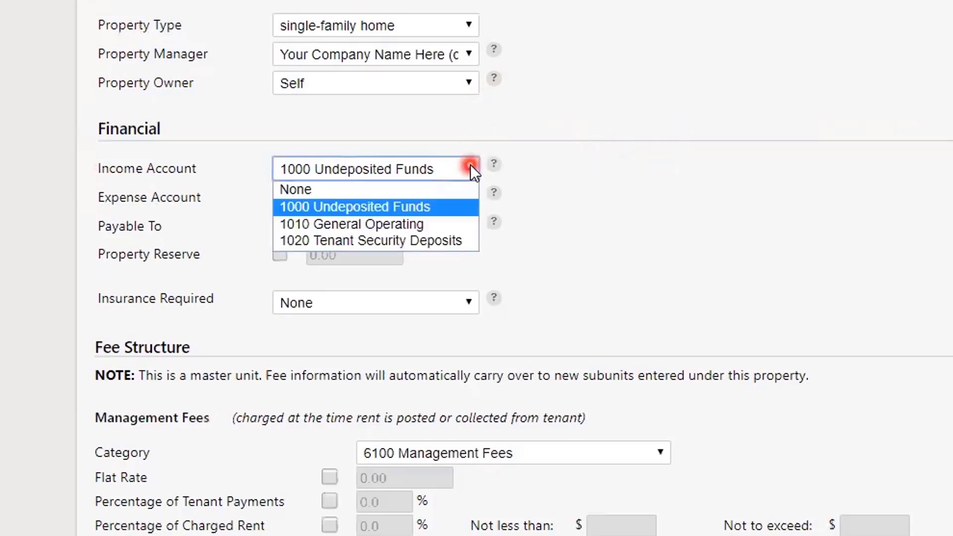
{"action": "left_click", "coordinate": [451, 223]}
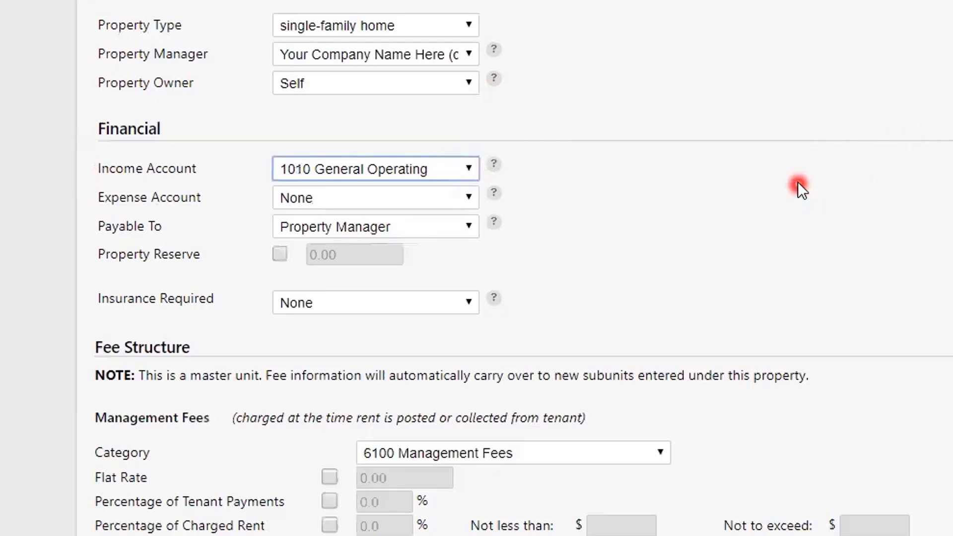
Scroll past Fee Structure and Custom Info, then abandon the form for Properties
{"action": "scroll", "coordinate": [795, 180], "scroll_direction": "down", "scroll_amount": 4}
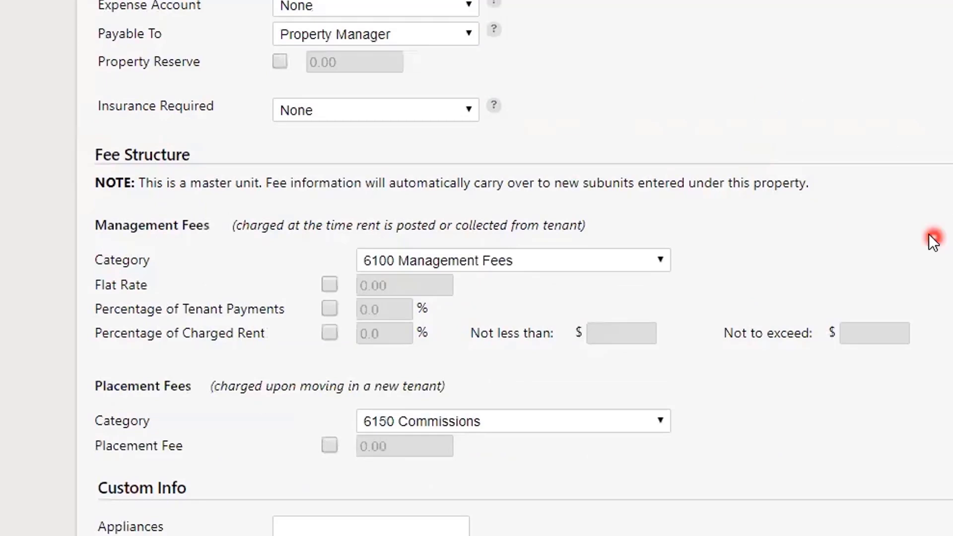
{"action": "scroll", "coordinate": [895, 214], "scroll_direction": "down", "scroll_amount": 3}
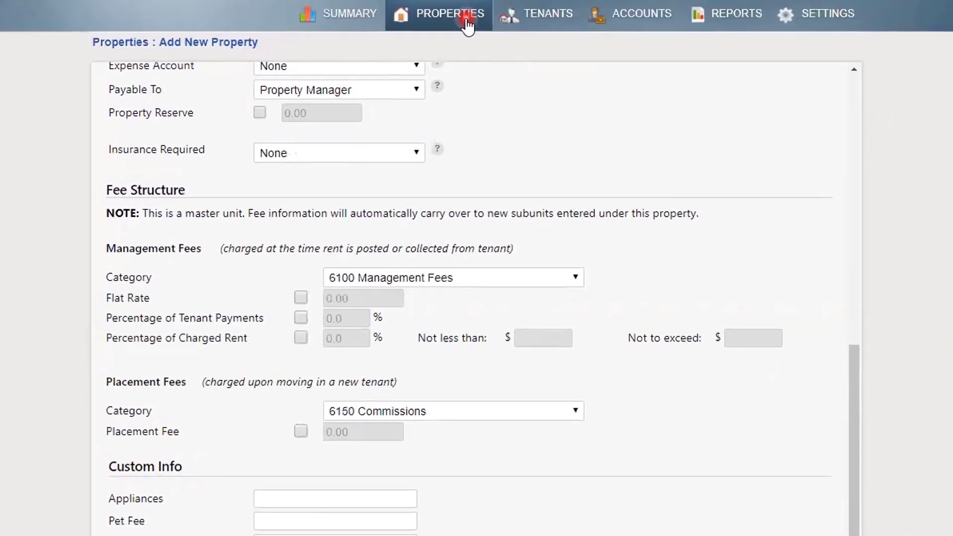
{"action": "left_click", "coordinate": [467, 20]}
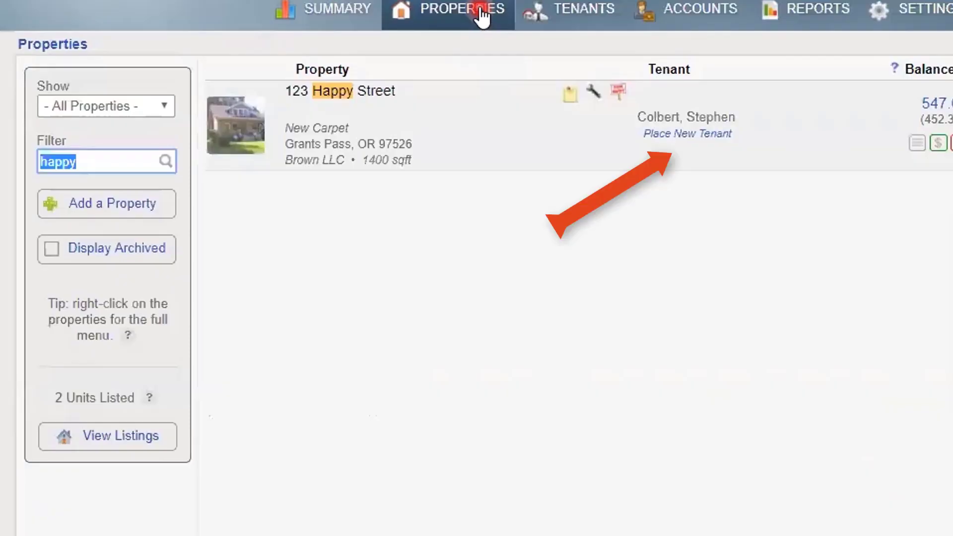
Start placing a new tenant at Lakeside and enter the tenant's first and last name
{"action": "left_click", "coordinate": [675, 133]}
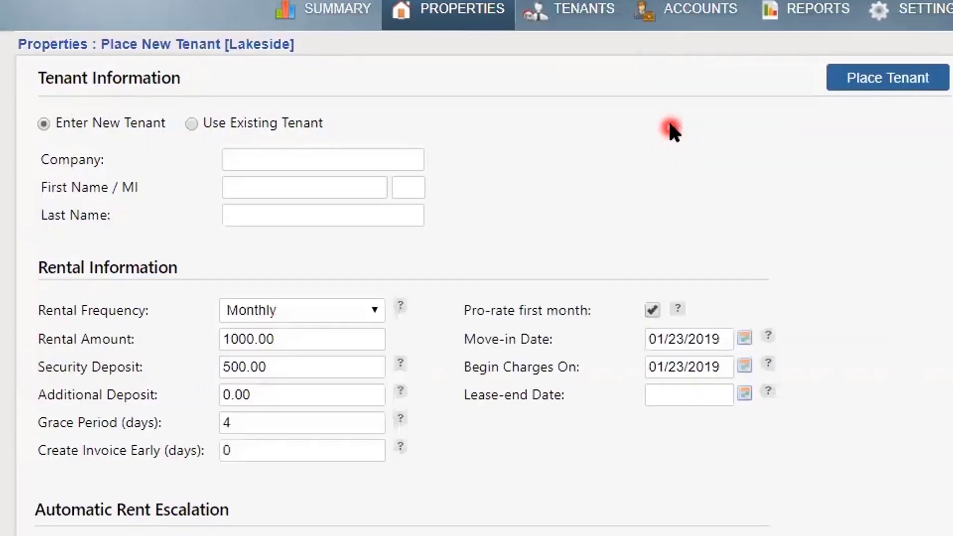
{"action": "left_click", "coordinate": [307, 177]}
{"action": "type", "text": "W"}
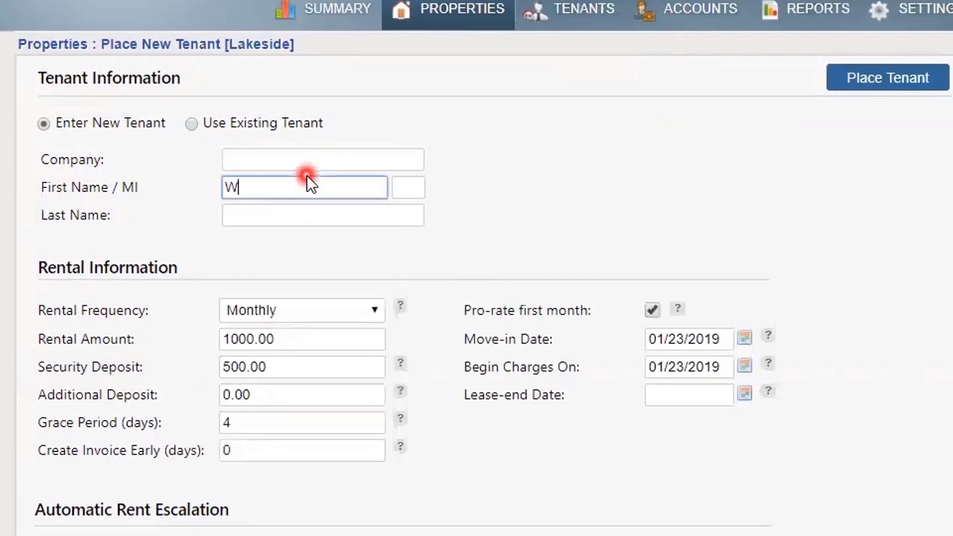
{"action": "type", "text": "onder"}
{"action": "key", "text": "Tab"}
{"action": "key", "text": "Tab"}
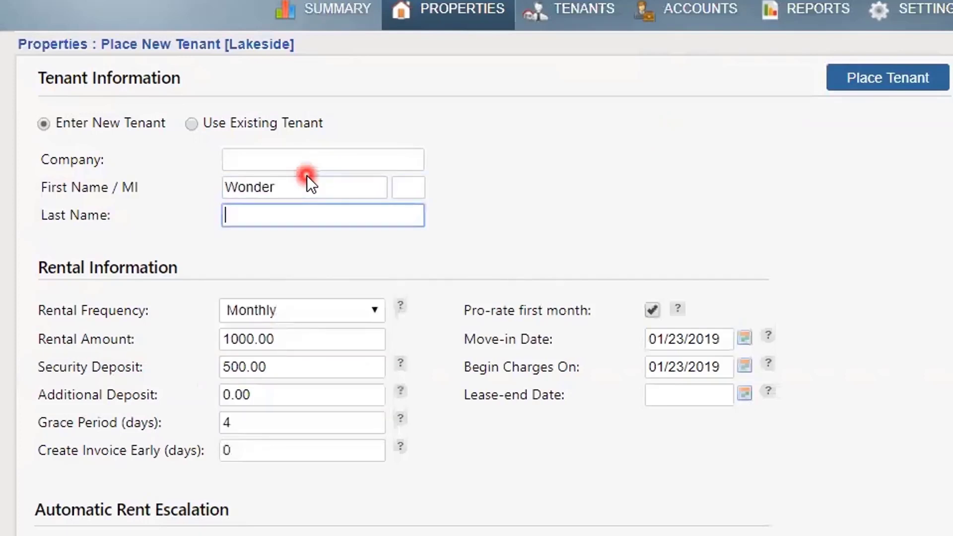
{"action": "type", "text": "Woman"}
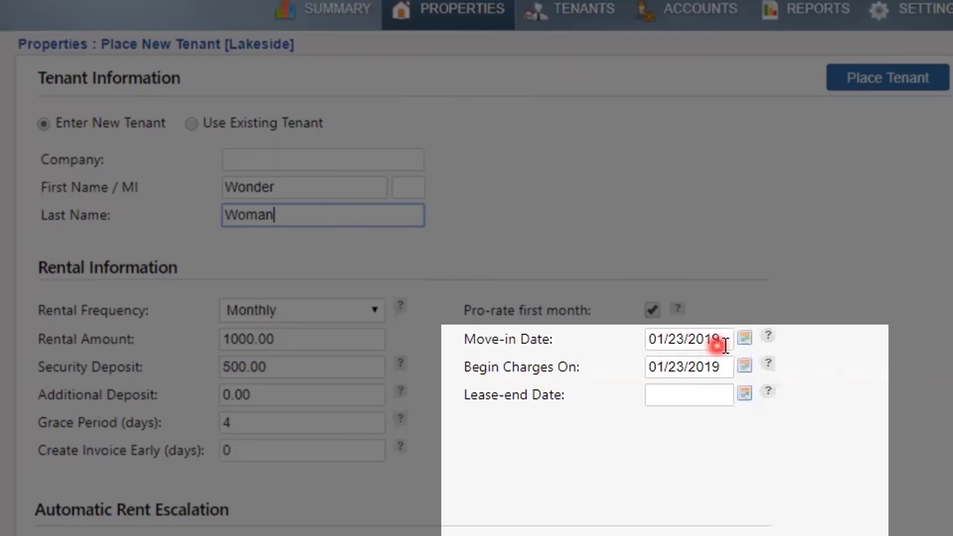
Change the tenant's move-in date year so it reads 01/23/2017
{"action": "left_click", "coordinate": [723, 340]}
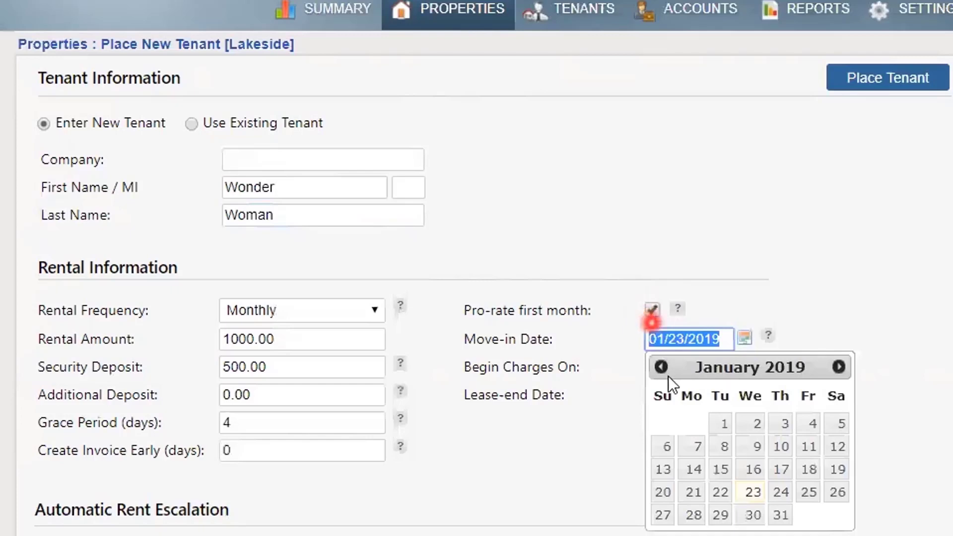
{"action": "left_click", "coordinate": [721, 336]}
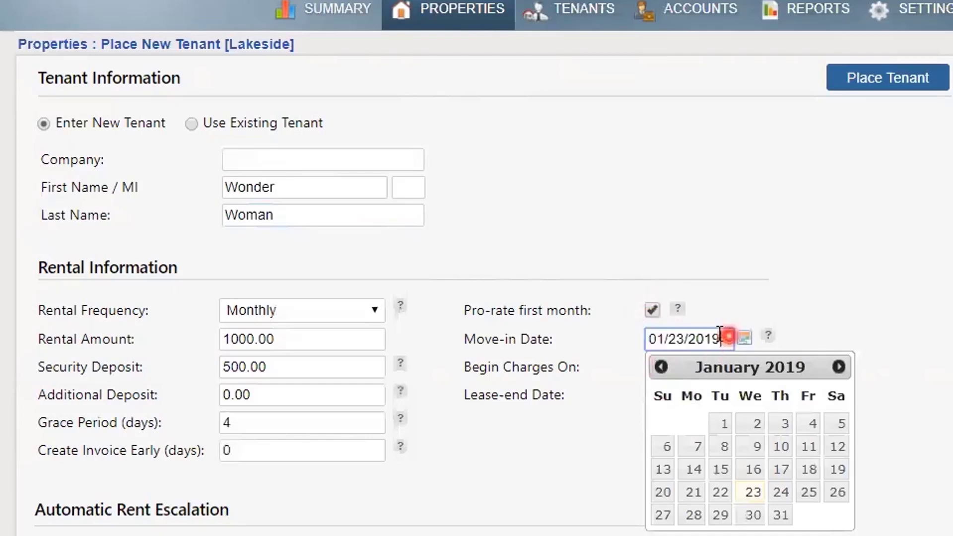
{"action": "key", "text": "BackSpace"}
{"action": "type", "text": "7"}
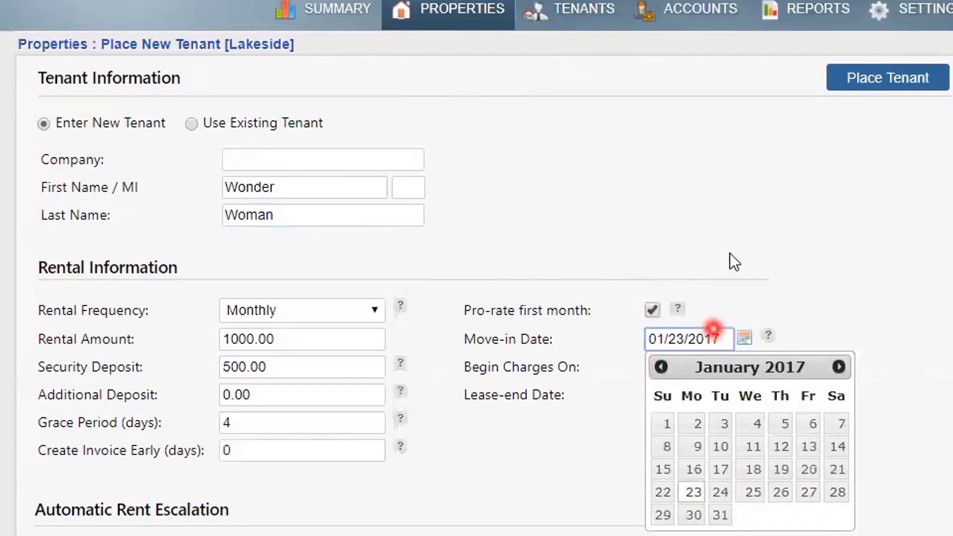
{"action": "left_click", "coordinate": [818, 288]}
Set Begin Charges On to February 1, 2019
{"action": "left_click", "coordinate": [681, 362]}
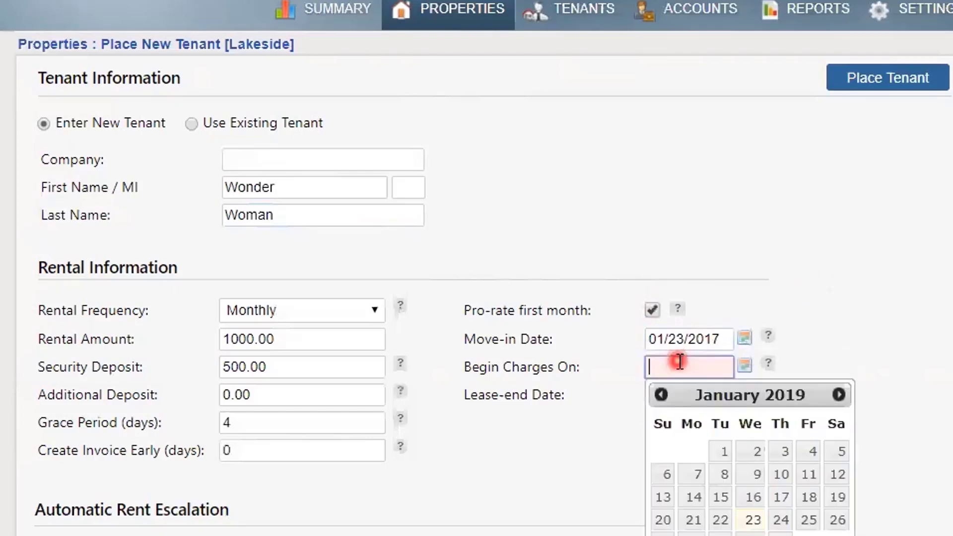
{"action": "left_click", "coordinate": [840, 395]}
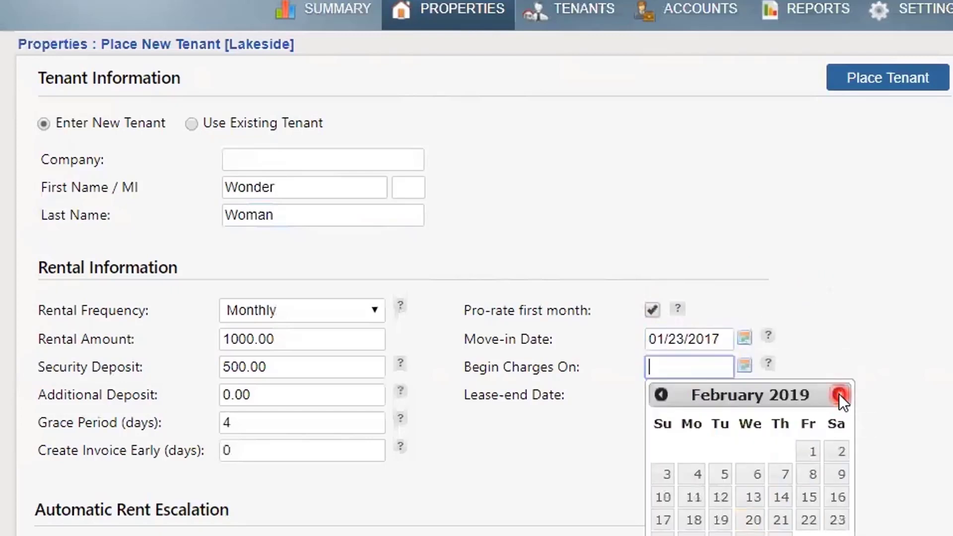
{"action": "left_click", "coordinate": [809, 450]}
{"action": "left_click", "coordinate": [534, 505]}
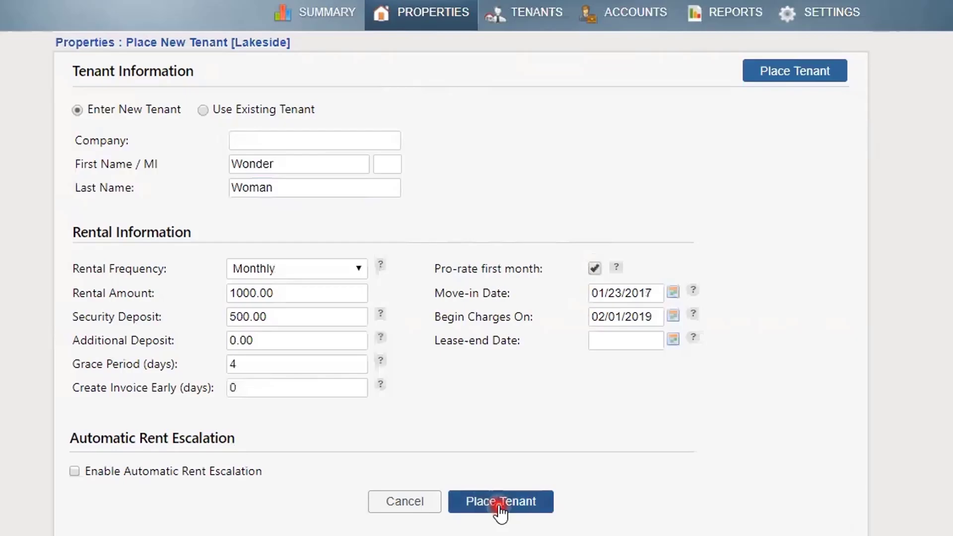
Place the tenant at Lakeside, then return to the Properties list showing a (500.00) balance
{"action": "left_click", "coordinate": [500, 503]}
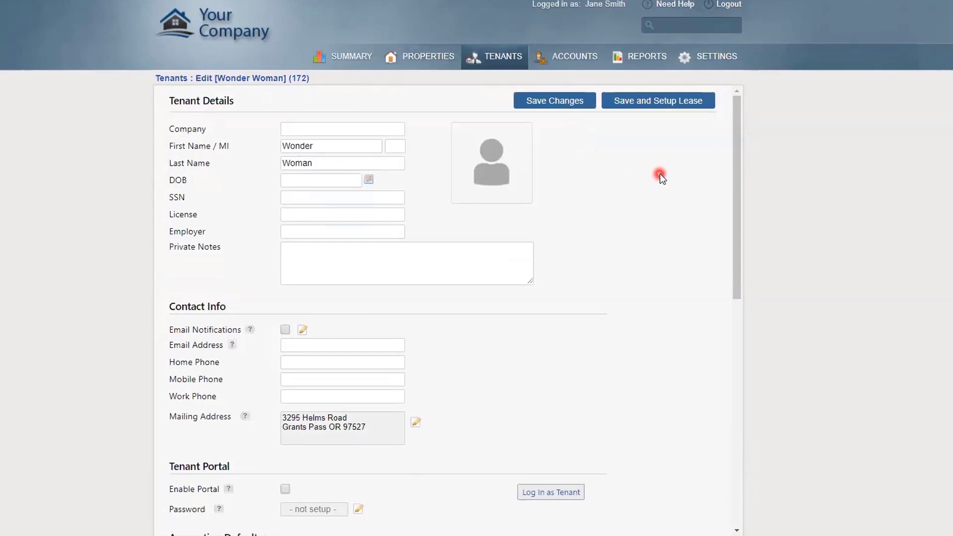
{"action": "left_click", "coordinate": [425, 57]}
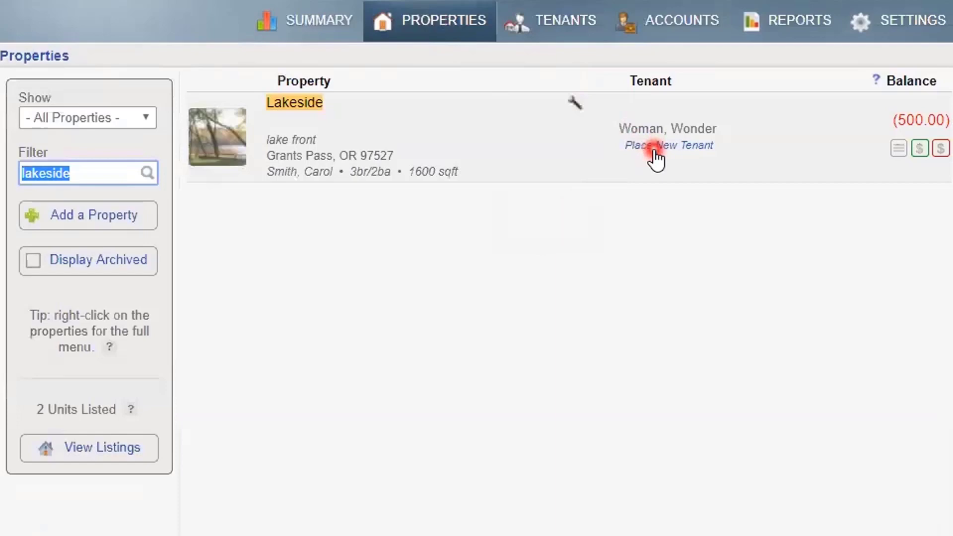
{"action": "left_click", "coordinate": [656, 152]}
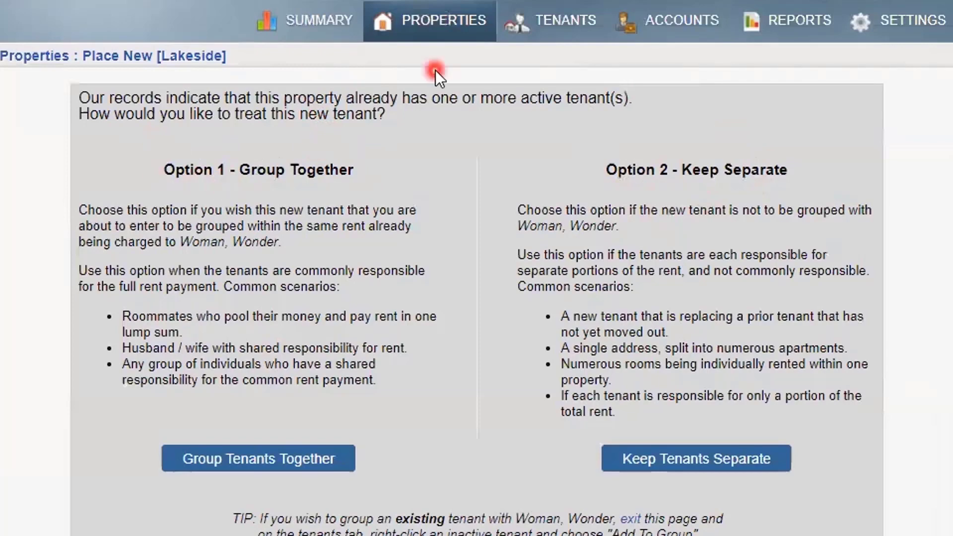
{"action": "left_click", "coordinate": [454, 23]}
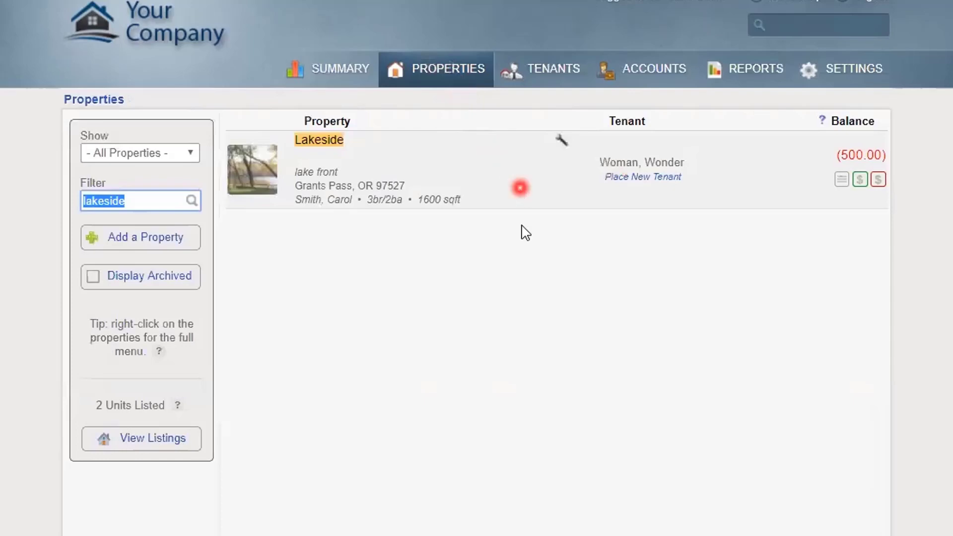
Start a Lakeside expense and browse the Category list without changing it
{"action": "left_click", "coordinate": [879, 184]}
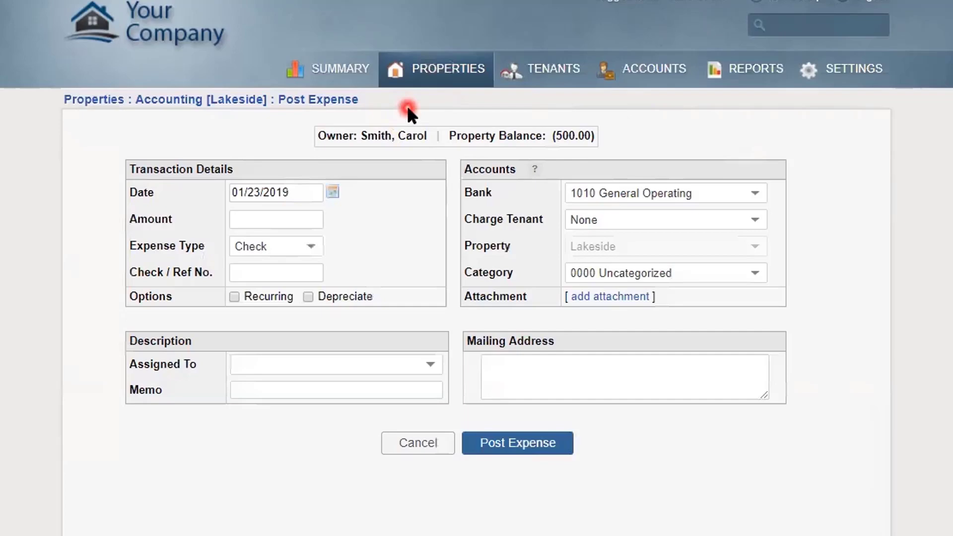
{"action": "left_click", "coordinate": [717, 274]}
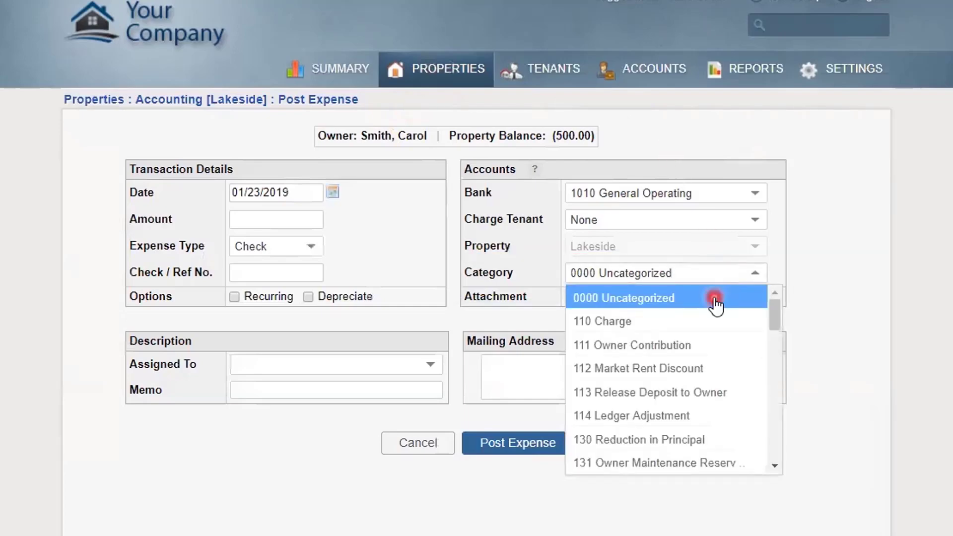
{"action": "scroll", "coordinate": [716, 304], "scroll_direction": "down", "scroll_amount": 3}
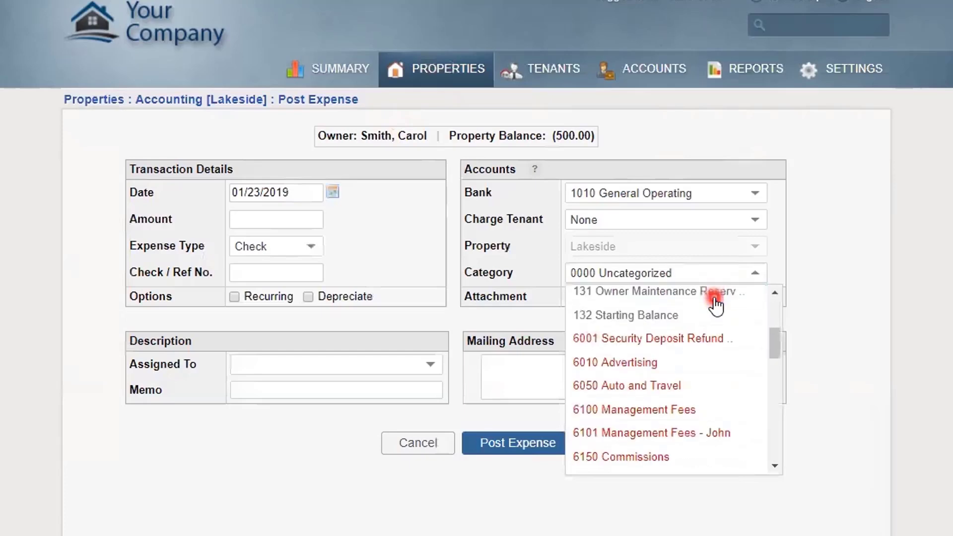
{"action": "scroll", "coordinate": [716, 304], "scroll_direction": "up", "scroll_amount": 3}
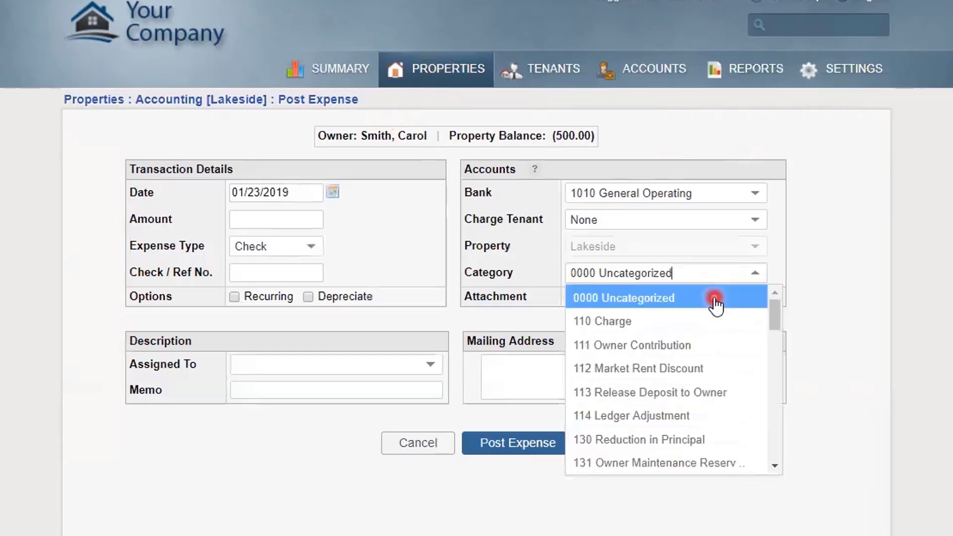
{"action": "left_click", "coordinate": [815, 268]}
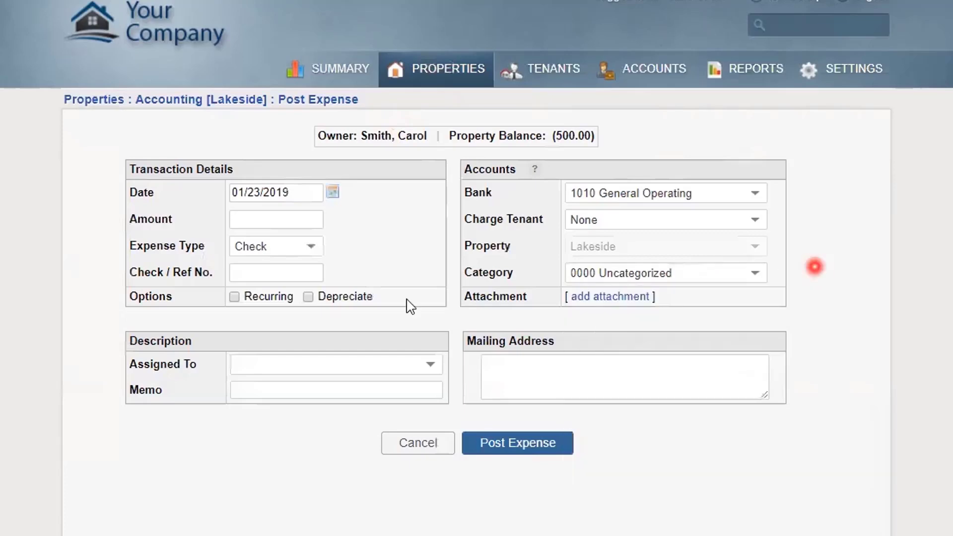
Try adding 'Superman' as a new payee in Assigned To, then tick Recurring
{"action": "left_click", "coordinate": [304, 358]}
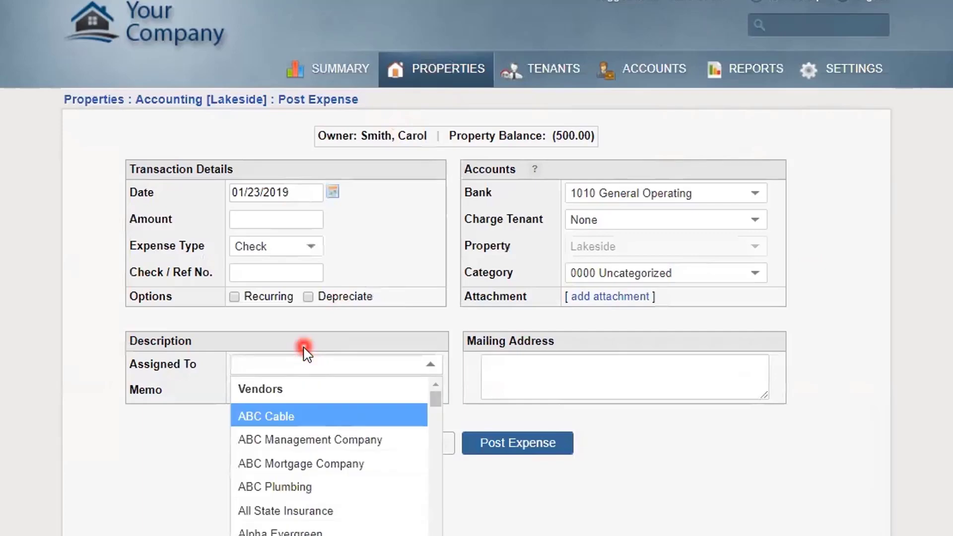
{"action": "type", "text": "Su"}
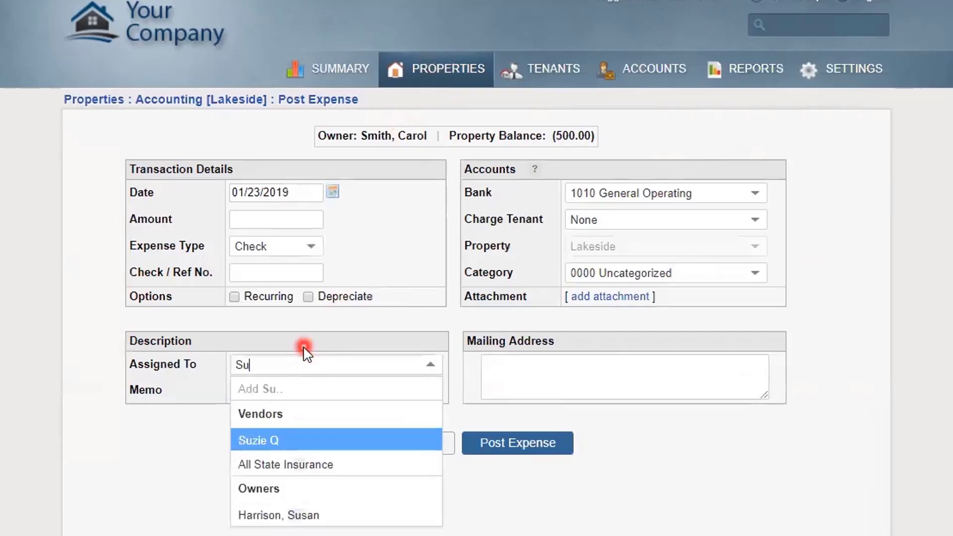
{"action": "type", "text": "permay"}
{"action": "key", "text": "BackSpace"}
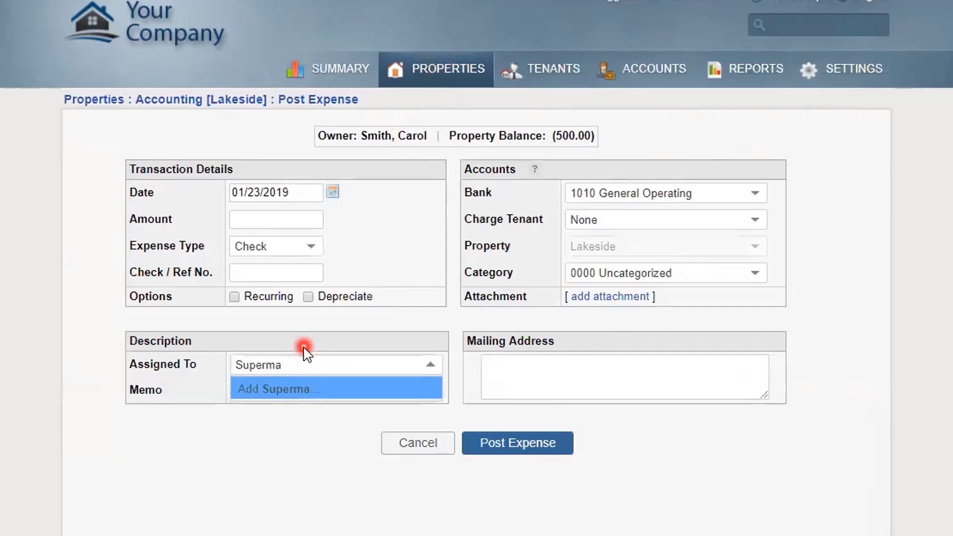
{"action": "type", "text": "n"}
{"action": "left_click", "coordinate": [308, 390]}
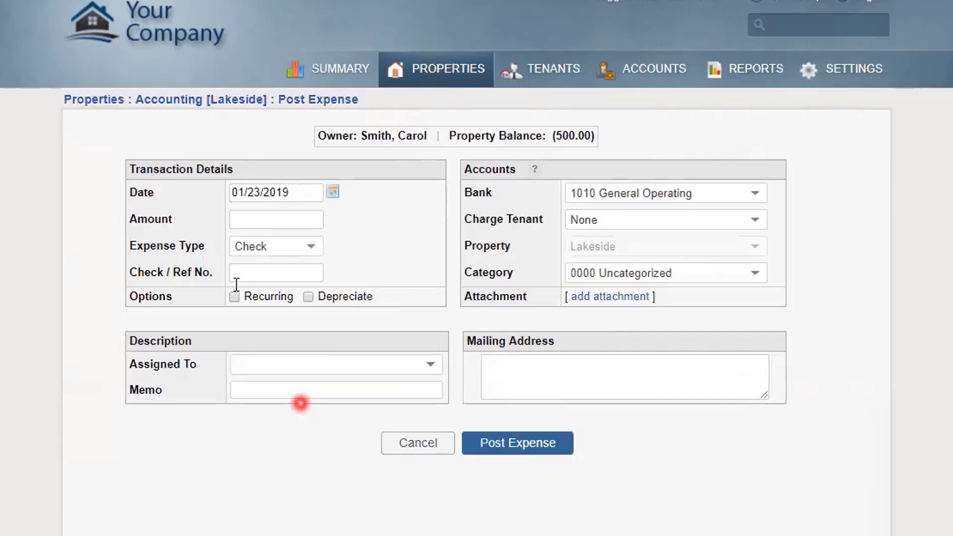
{"action": "left_click", "coordinate": [235, 297]}
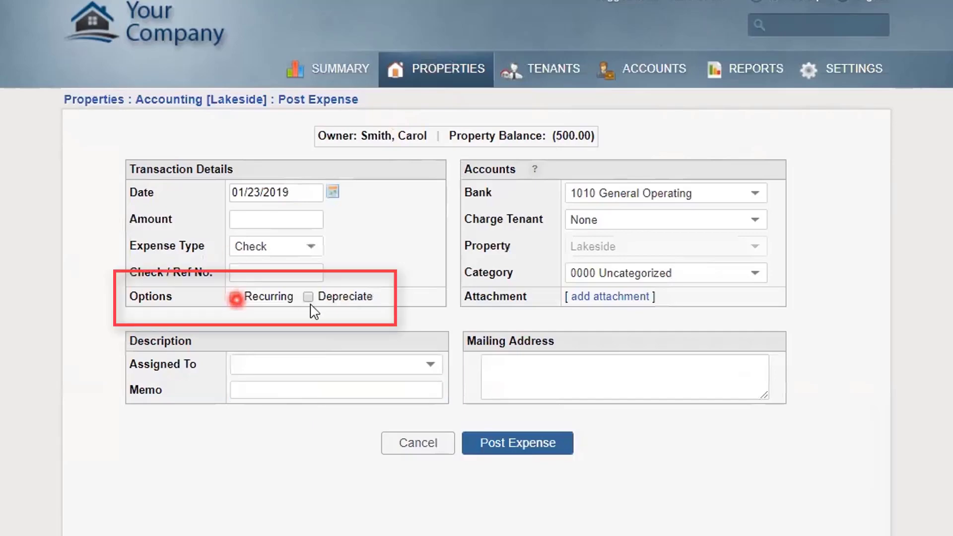
{"action": "left_click", "coordinate": [308, 297]}
{"action": "left_click", "coordinate": [235, 297]}
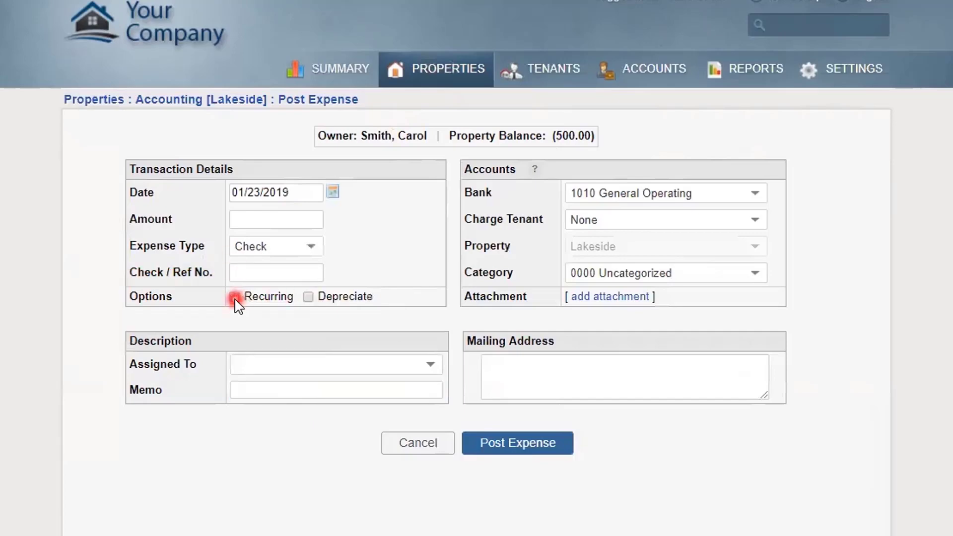
{"action": "left_click", "coordinate": [235, 297]}
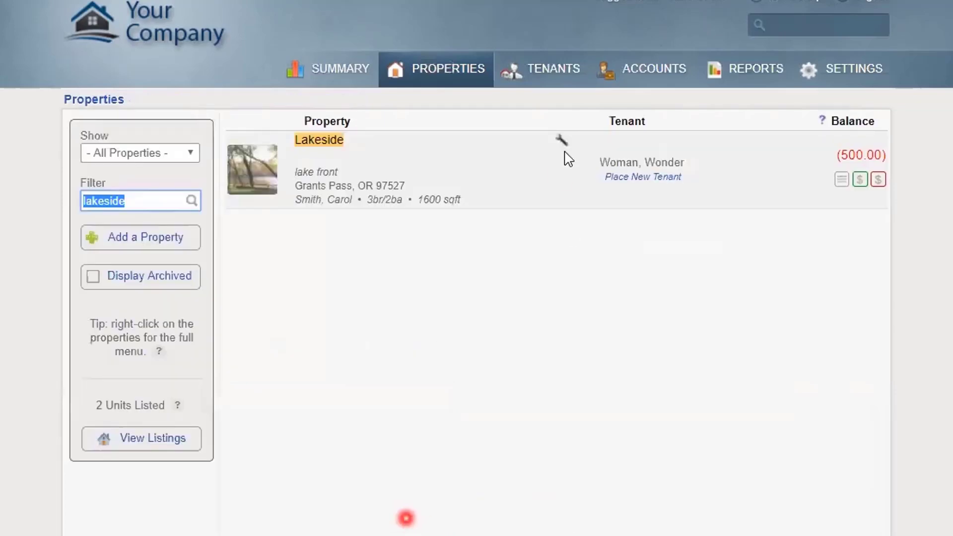
Filter tenants by 'colbert' and open Notes & History for the 123 Happy Street tenant
{"action": "left_click", "coordinate": [548, 69]}
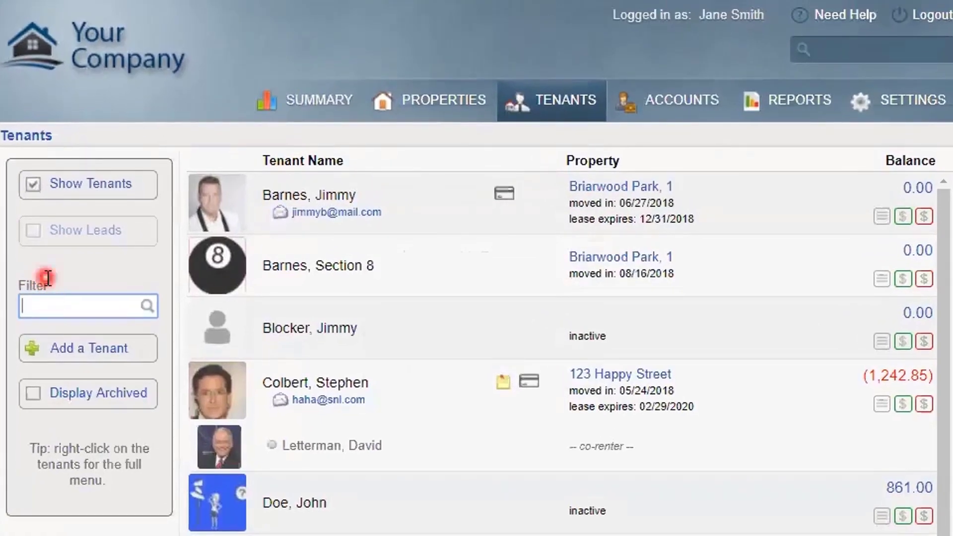
{"action": "type", "text": "col"}
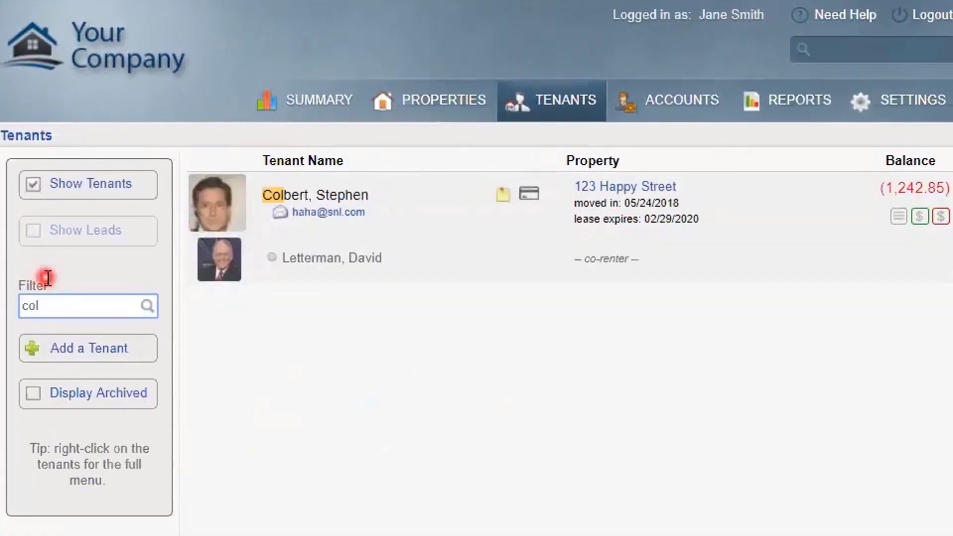
{"action": "type", "text": "bert"}
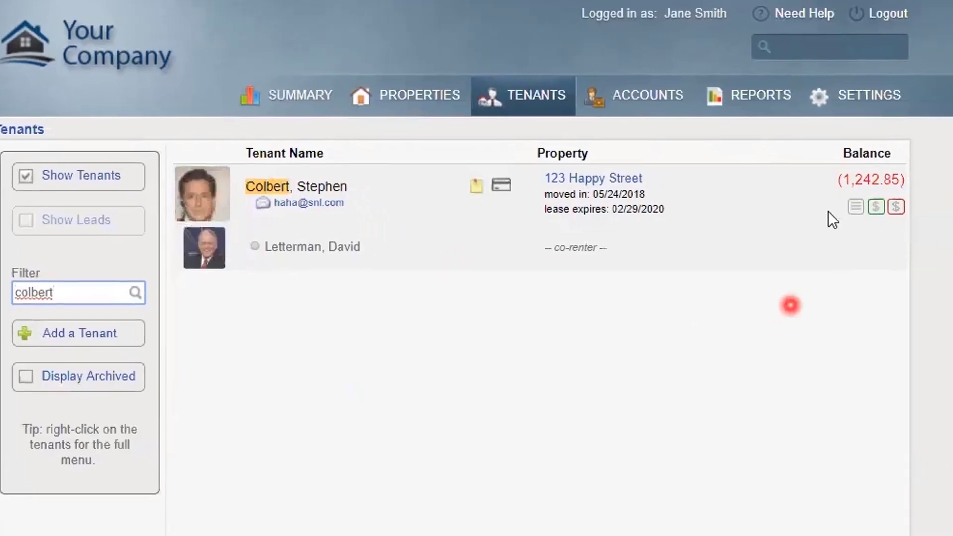
{"action": "left_click", "coordinate": [856, 206]}
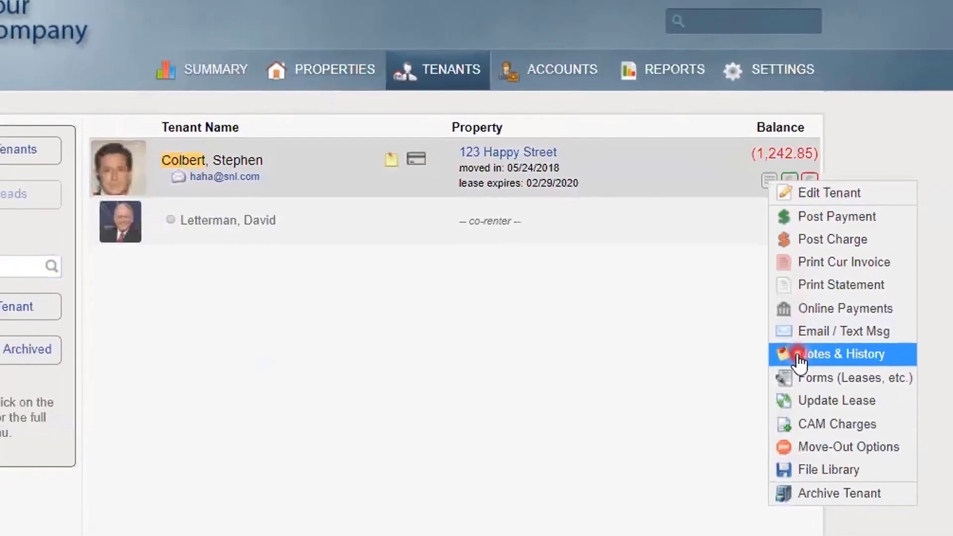
{"action": "left_click", "coordinate": [777, 361]}
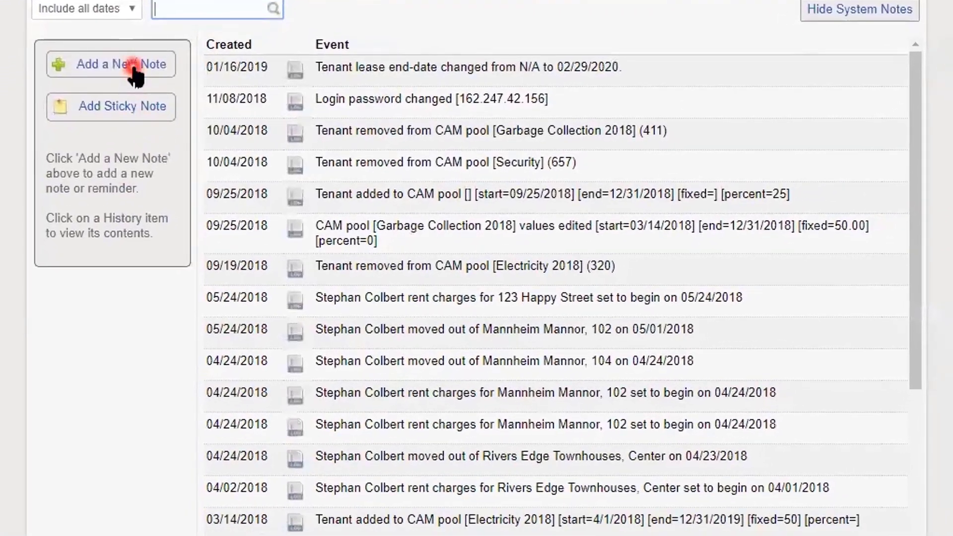
{"action": "left_click", "coordinate": [133, 68]}
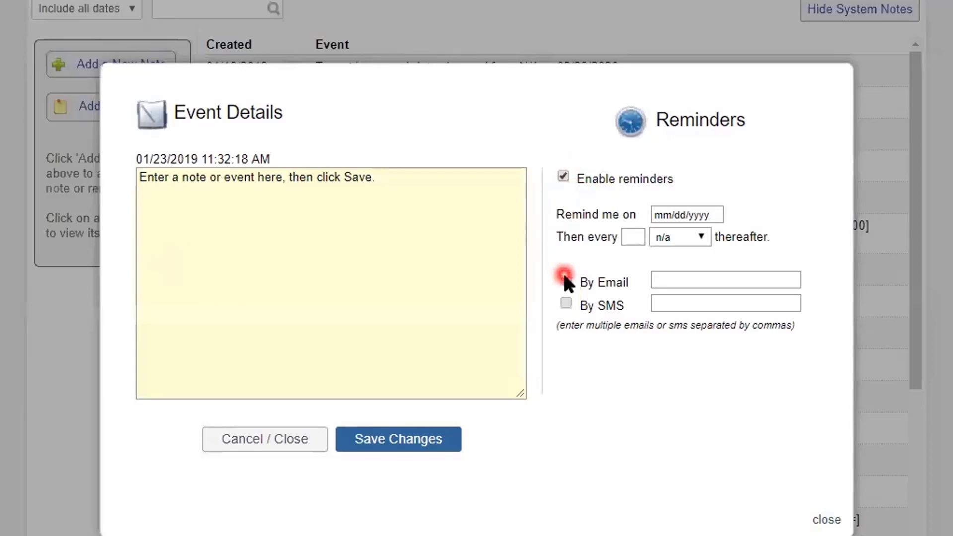
{"action": "left_click", "coordinate": [564, 303]}
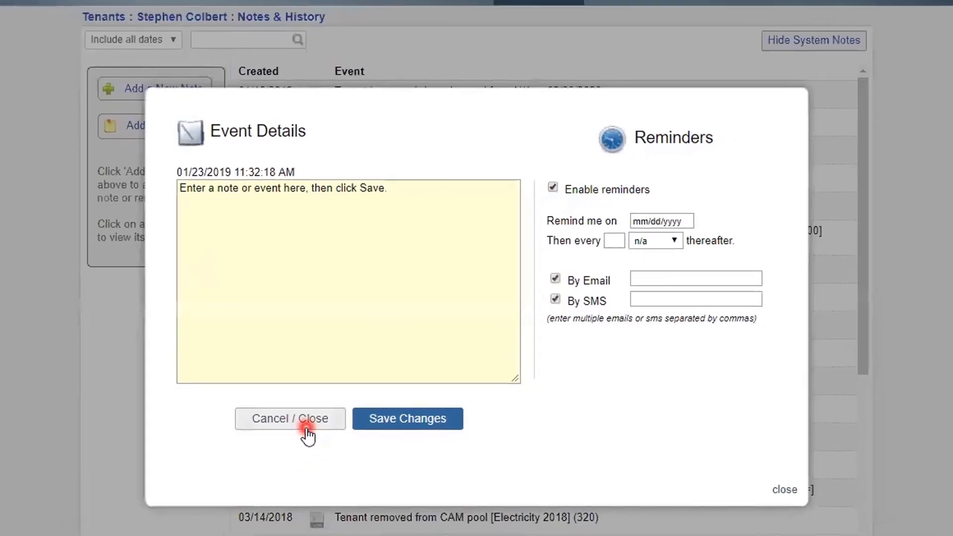
{"action": "left_click", "coordinate": [284, 453]}
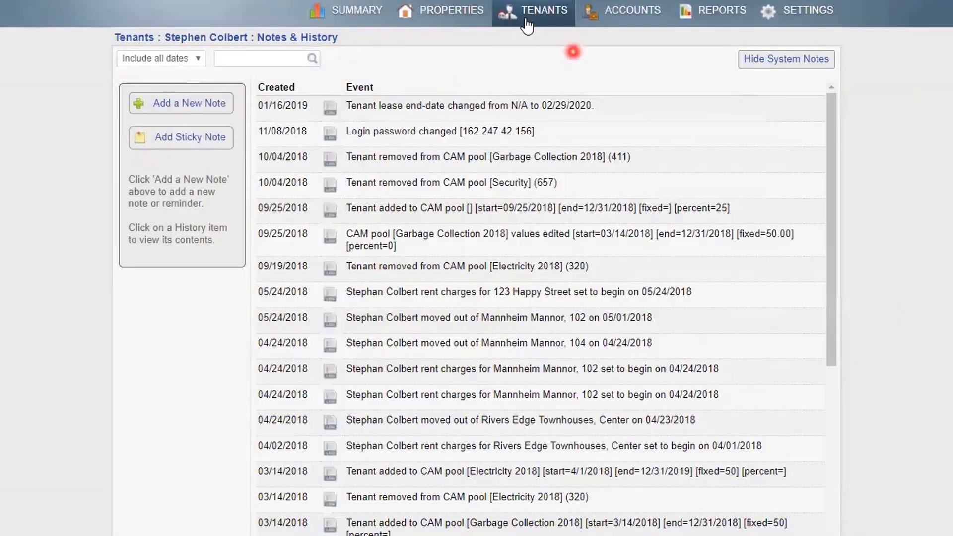
Filter the Tenants list by 'wonder' and open the Lakeside tenant's ledger
{"action": "left_click", "coordinate": [528, 24]}
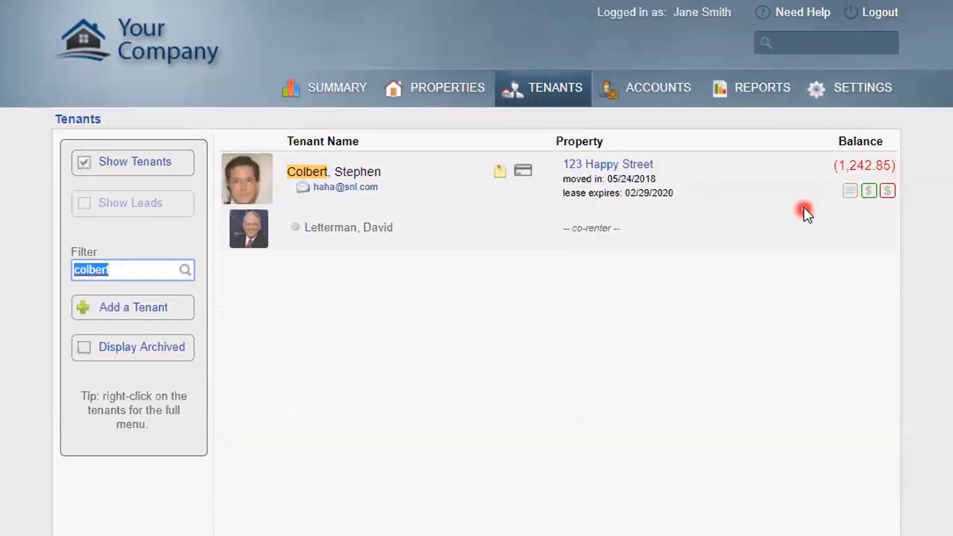
{"action": "key", "text": "BackSpace"}
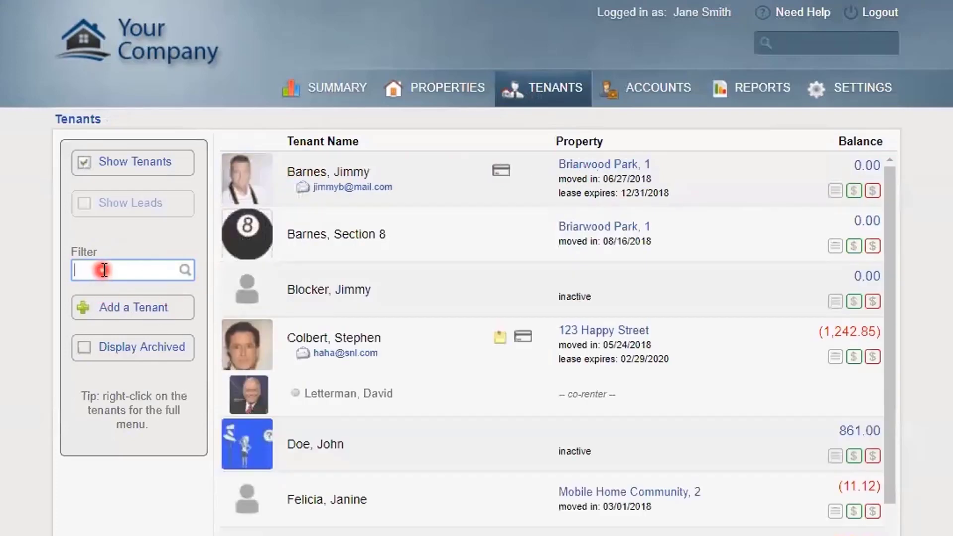
{"action": "type", "text": "wonder"}
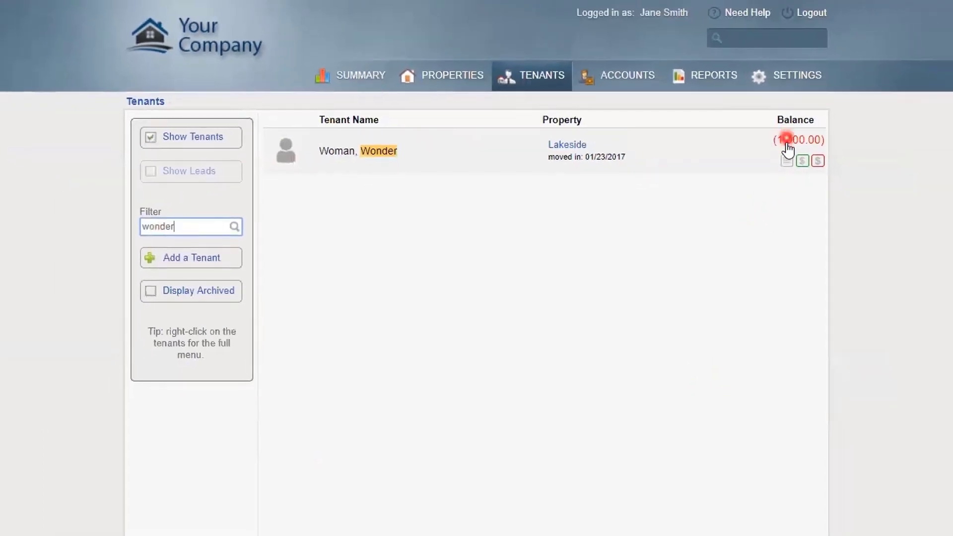
{"action": "left_click", "coordinate": [819, 175]}
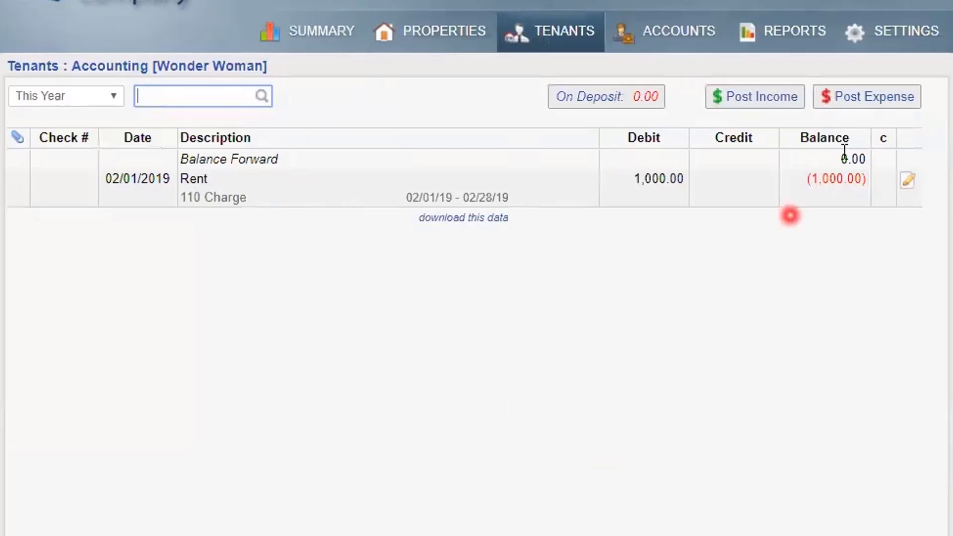
Post a 75.00 charge with memo 'late fee from January' under category 110 Charge
{"action": "left_click", "coordinate": [882, 100]}
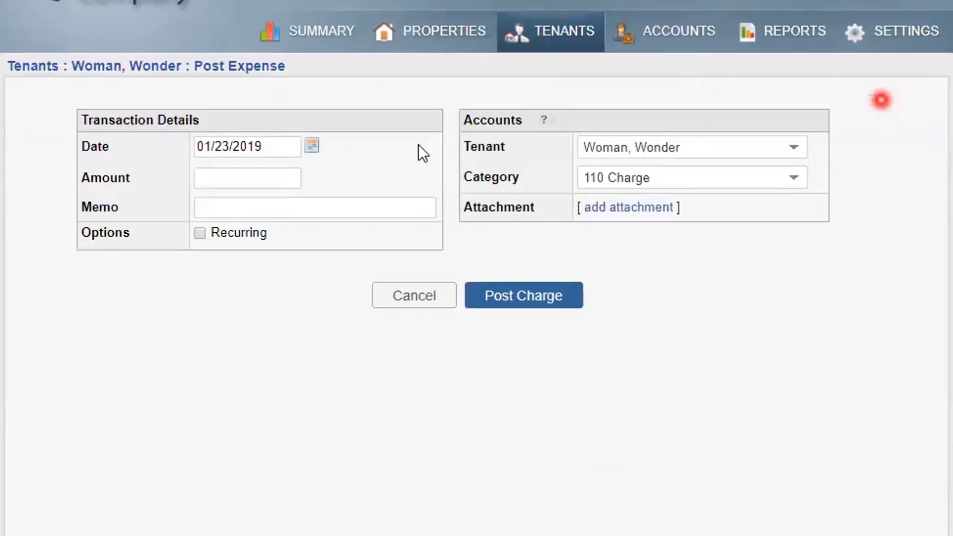
{"action": "left_click", "coordinate": [266, 175]}
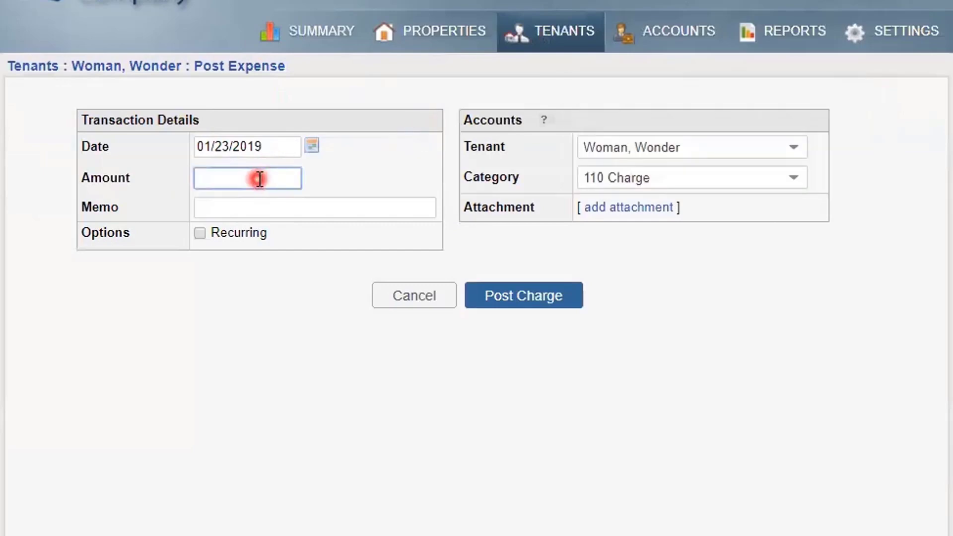
{"action": "type", "text": "75"}
{"action": "left_click", "coordinate": [266, 207]}
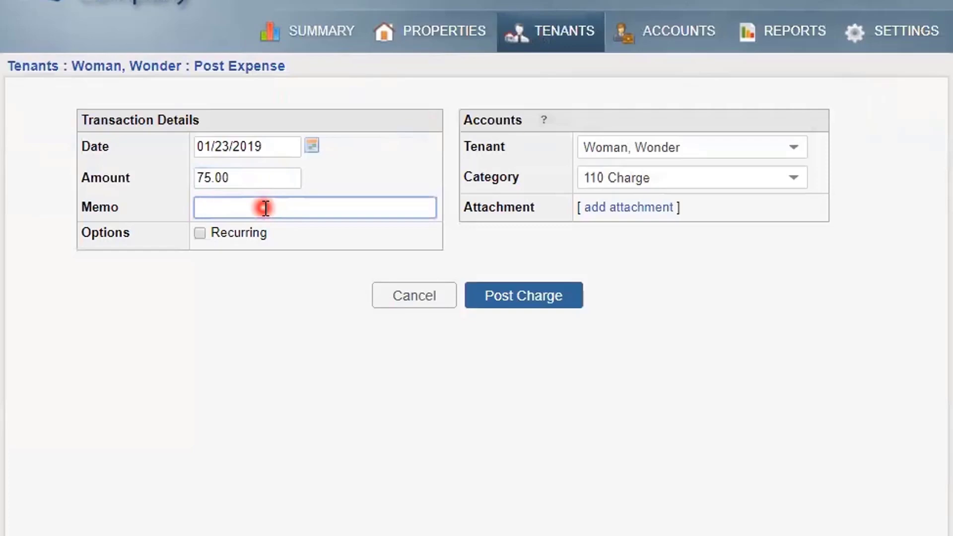
{"action": "type", "text": "late fee from January"}
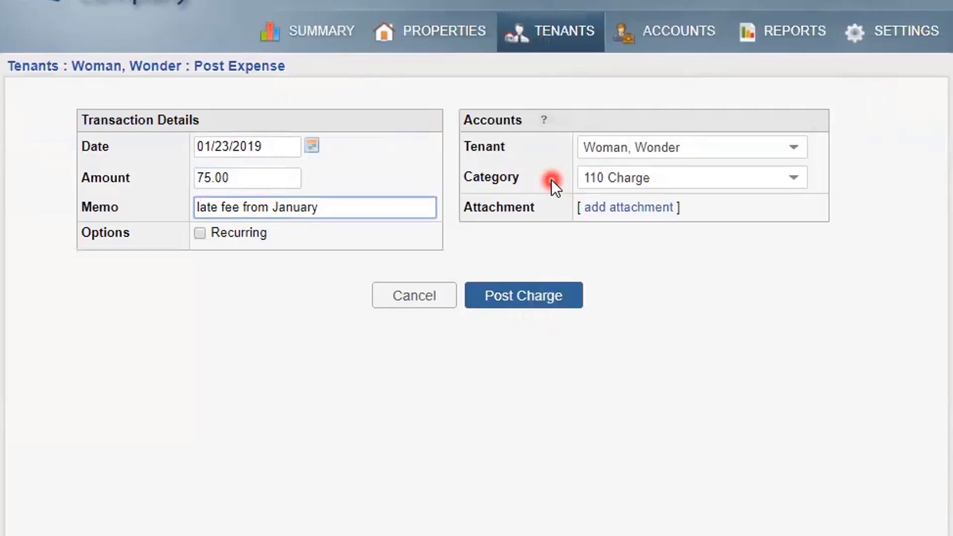
{"action": "left_click", "coordinate": [625, 179]}
{"action": "scroll", "coordinate": [638, 288], "scroll_direction": "down", "scroll_amount": 8}
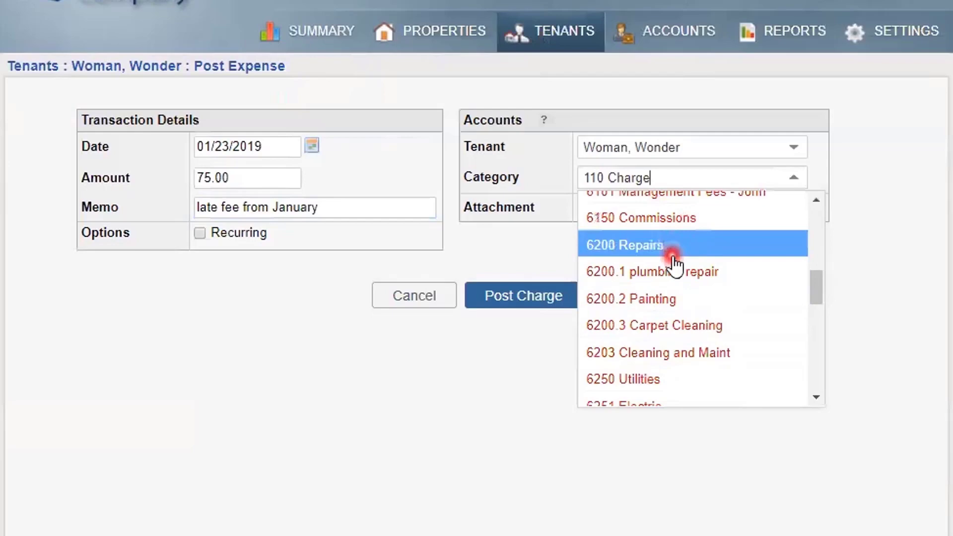
{"action": "left_click", "coordinate": [520, 254]}
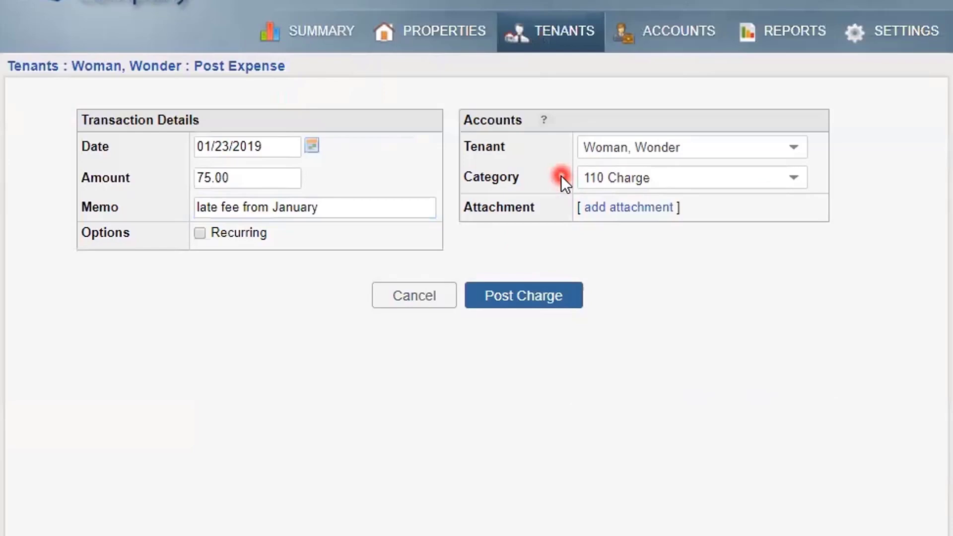
{"action": "left_click", "coordinate": [551, 296]}
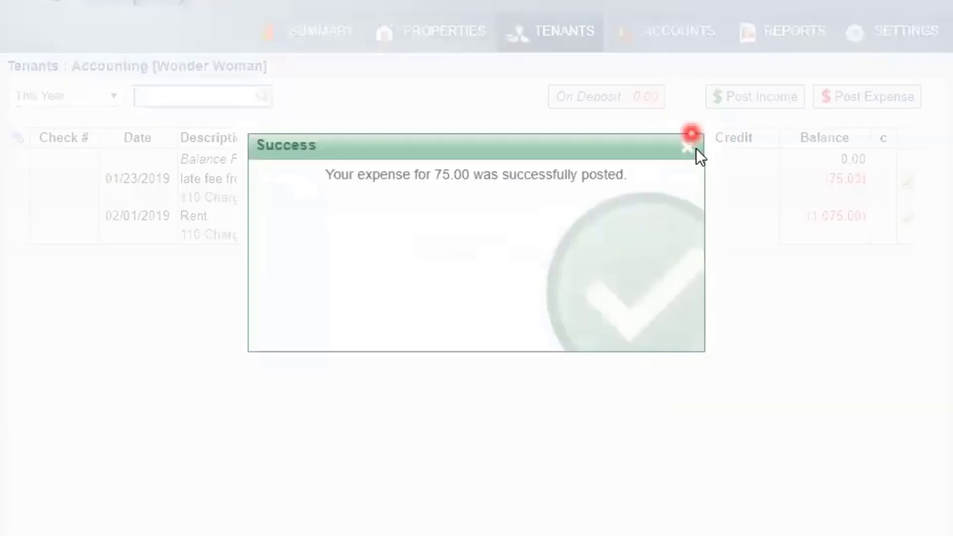
{"action": "left_click", "coordinate": [695, 146]}
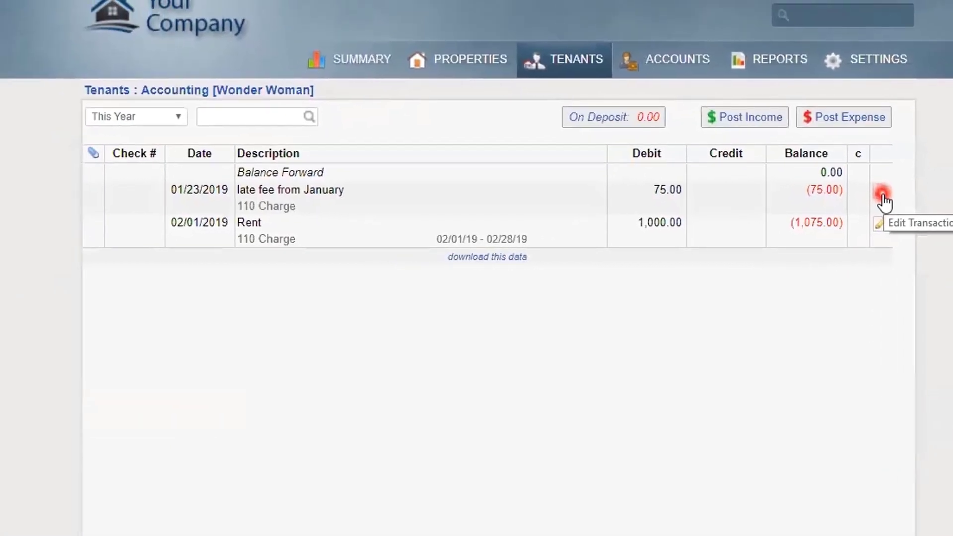
Delete the 75.00 late fee transaction, then go back to the Tenants list
{"action": "left_click", "coordinate": [884, 202]}
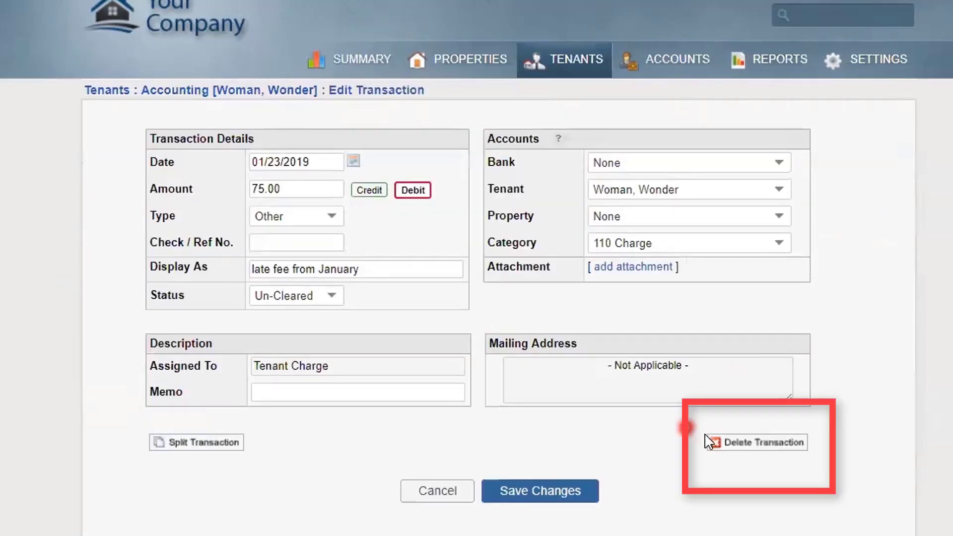
{"action": "left_click", "coordinate": [715, 445]}
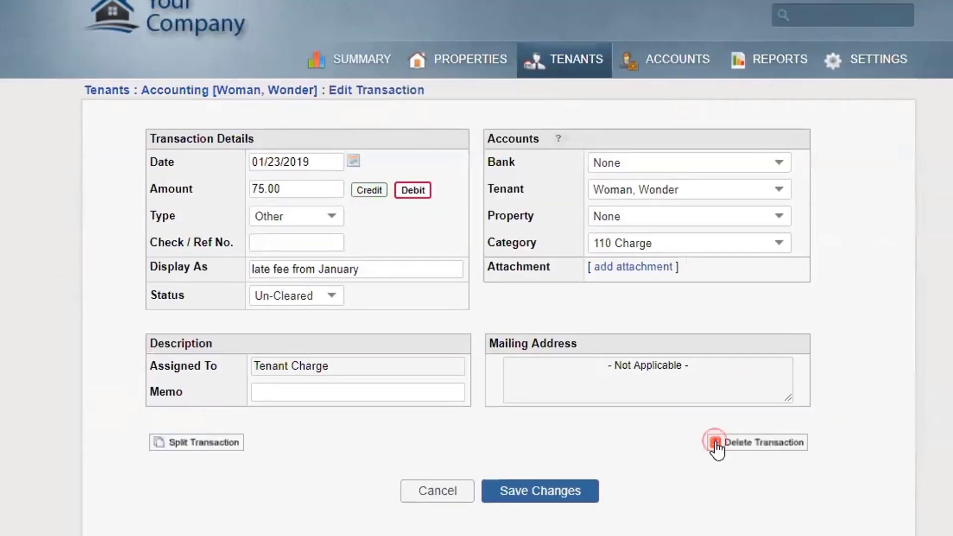
{"action": "left_click", "coordinate": [581, 49]}
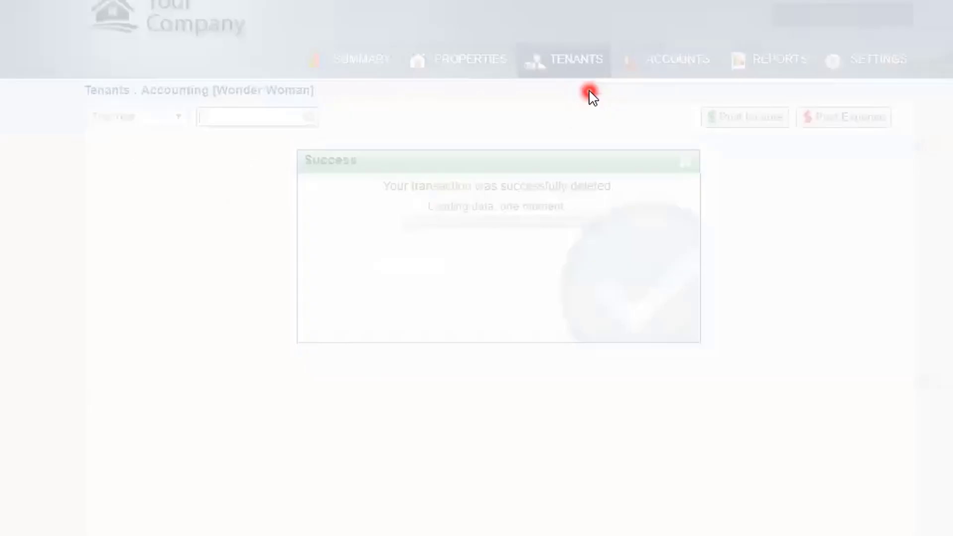
{"action": "left_click", "coordinate": [683, 163]}
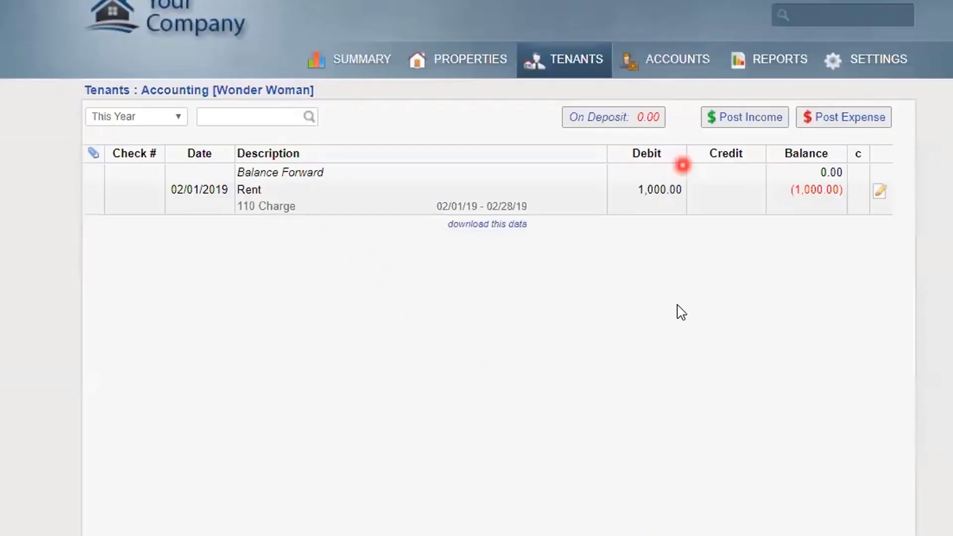
{"action": "left_click", "coordinate": [678, 305]}
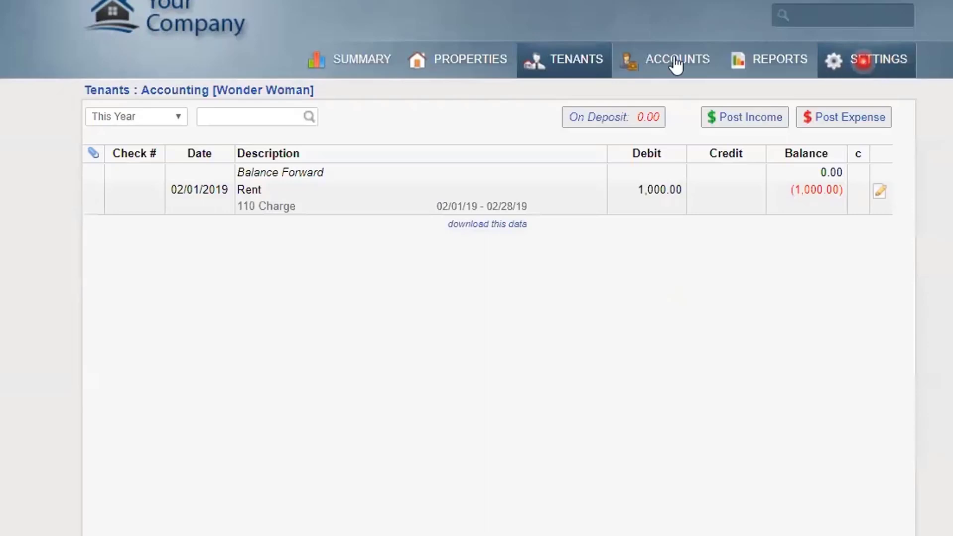
{"action": "left_click", "coordinate": [570, 61]}
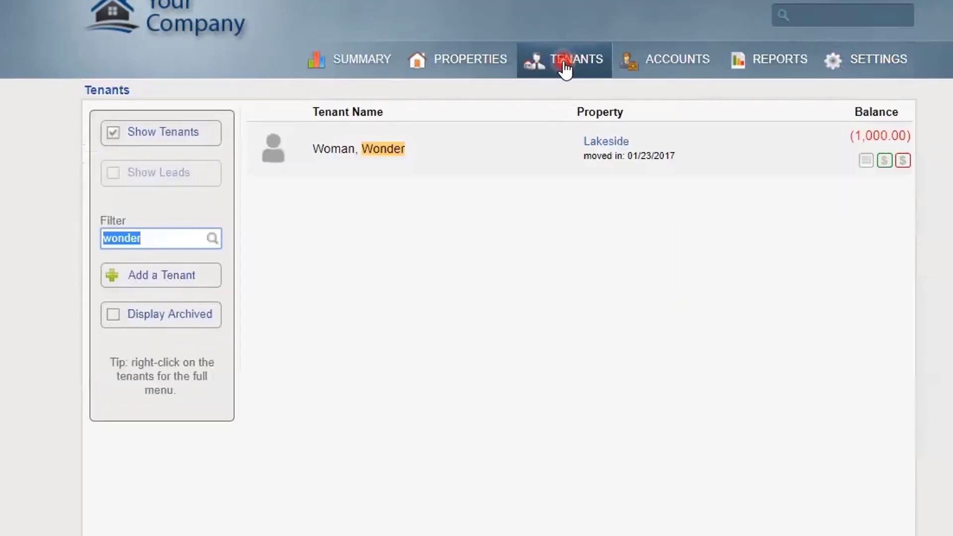
Open the Lakeside tenant's ledger and review its Deposit Ledger showing 500.00 due
{"action": "left_click", "coordinate": [566, 57]}
{"action": "left_click", "coordinate": [873, 136]}
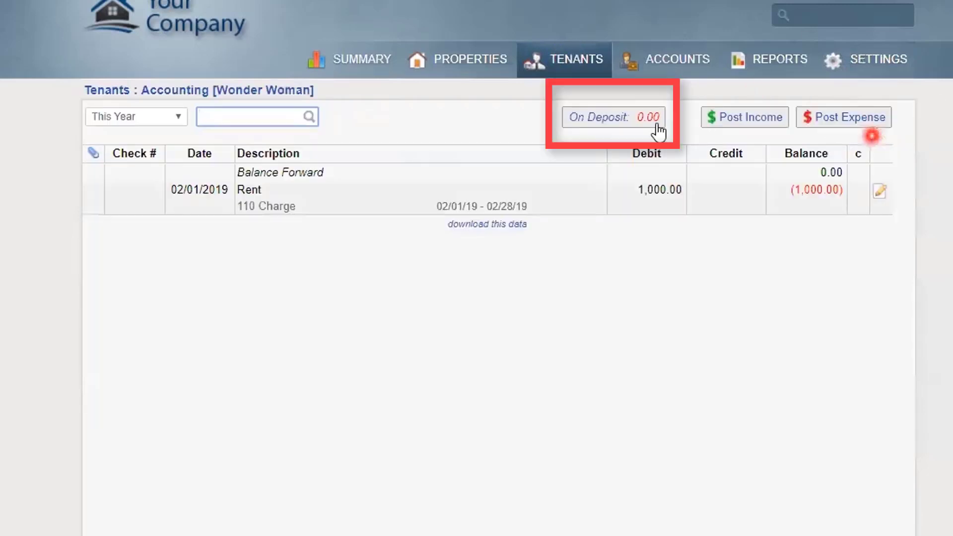
{"action": "left_click", "coordinate": [624, 130]}
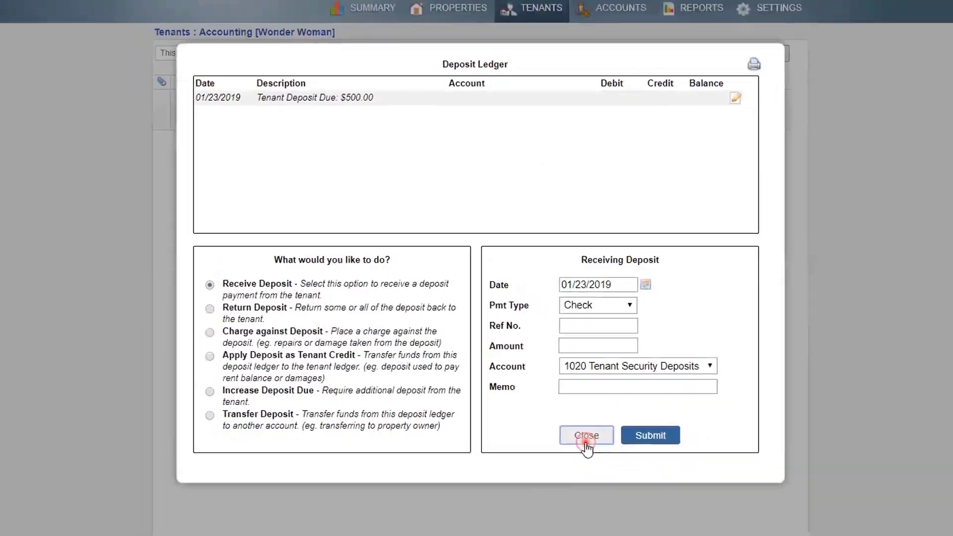
{"action": "left_click", "coordinate": [625, 464]}
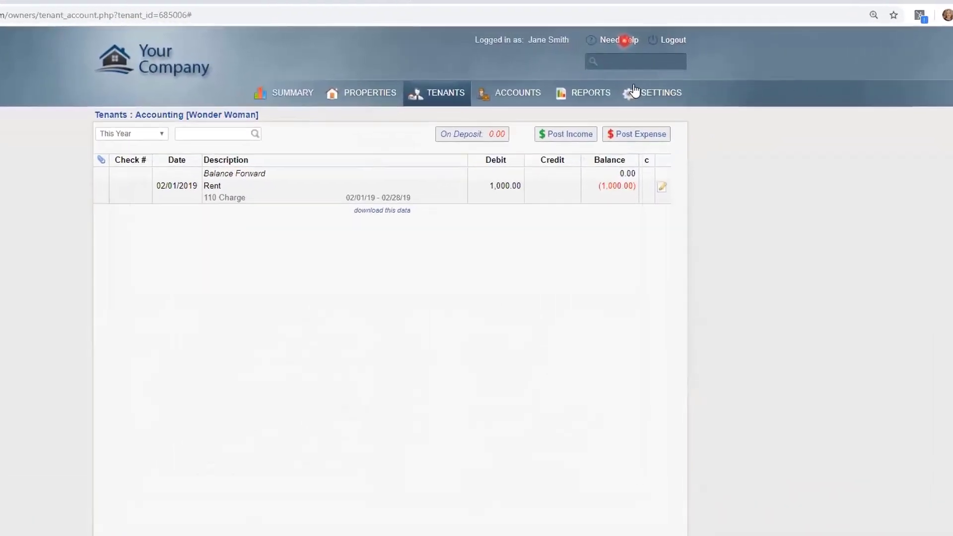
Search help for 'discounts', read the Rent Discount article, then go to Accounts & Owners
{"action": "left_click", "coordinate": [620, 39]}
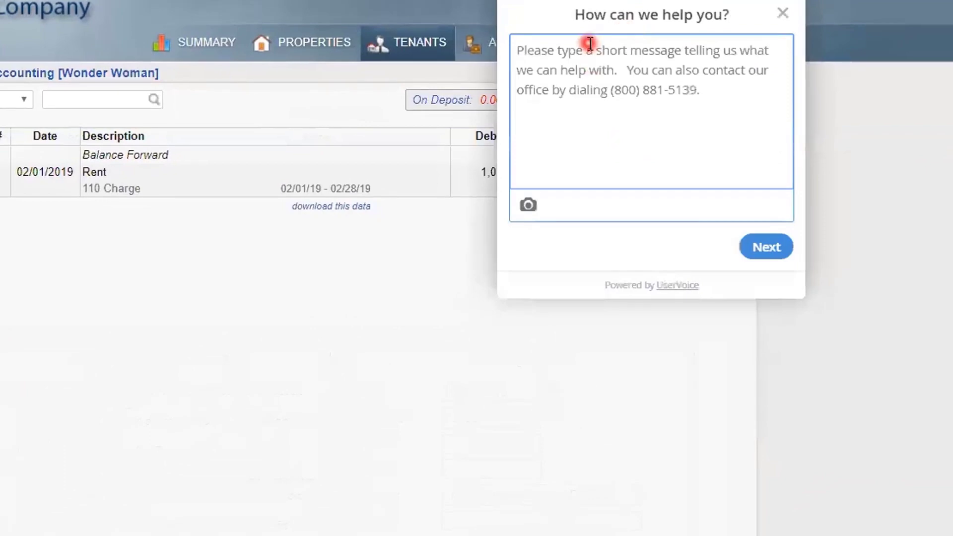
{"action": "type", "text": "disconts"}
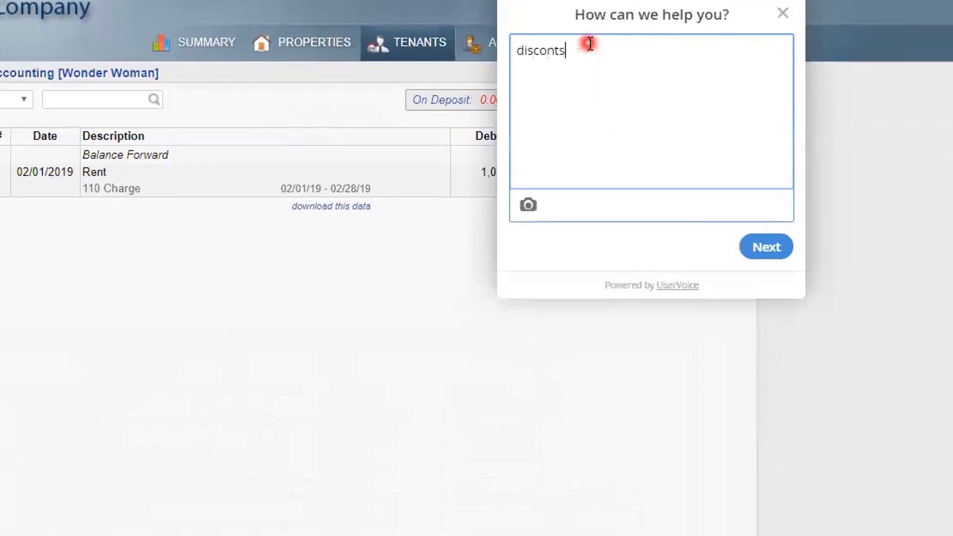
{"action": "key", "text": "BackSpace"}
{"action": "key", "text": "BackSpace"}
{"action": "key", "text": "BackSpace"}
{"action": "type", "text": "unts"}
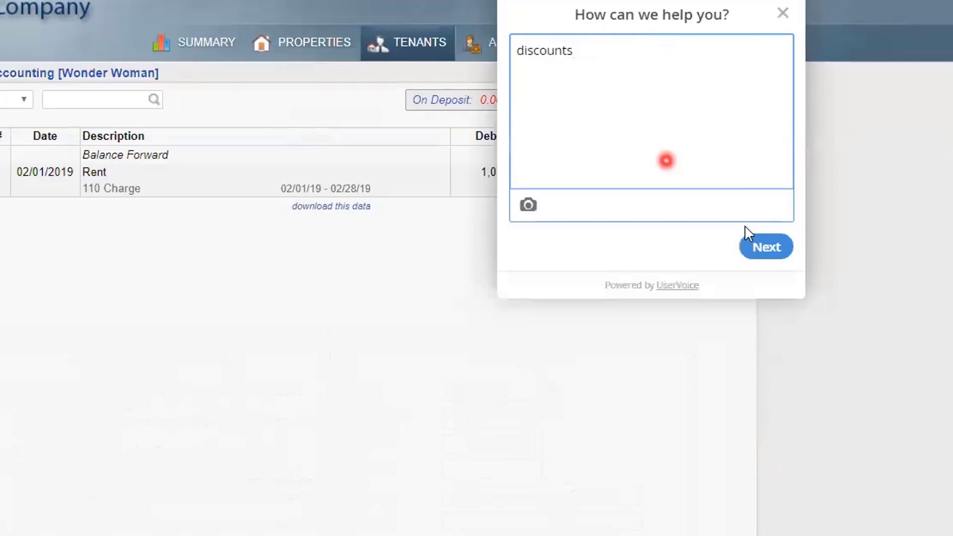
{"action": "left_click", "coordinate": [767, 248]}
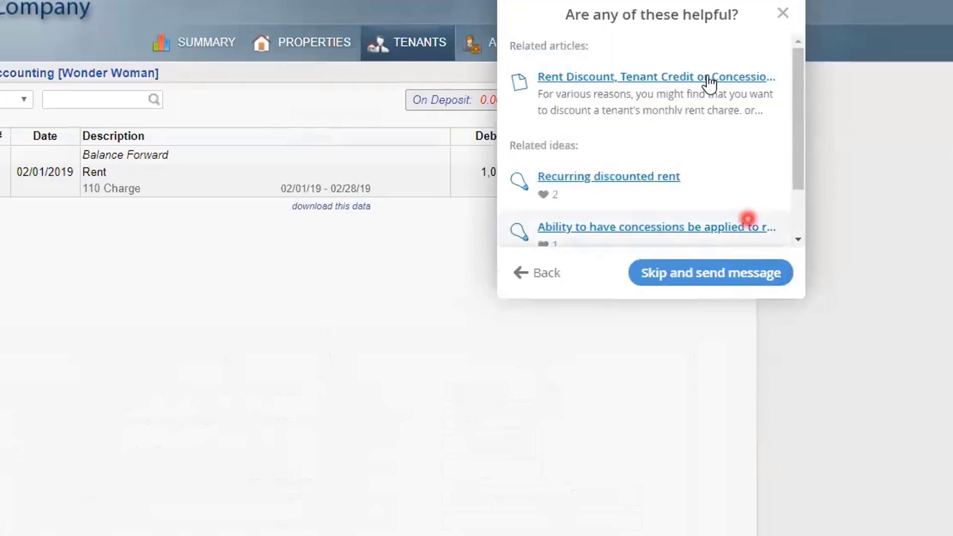
{"action": "left_click", "coordinate": [709, 79]}
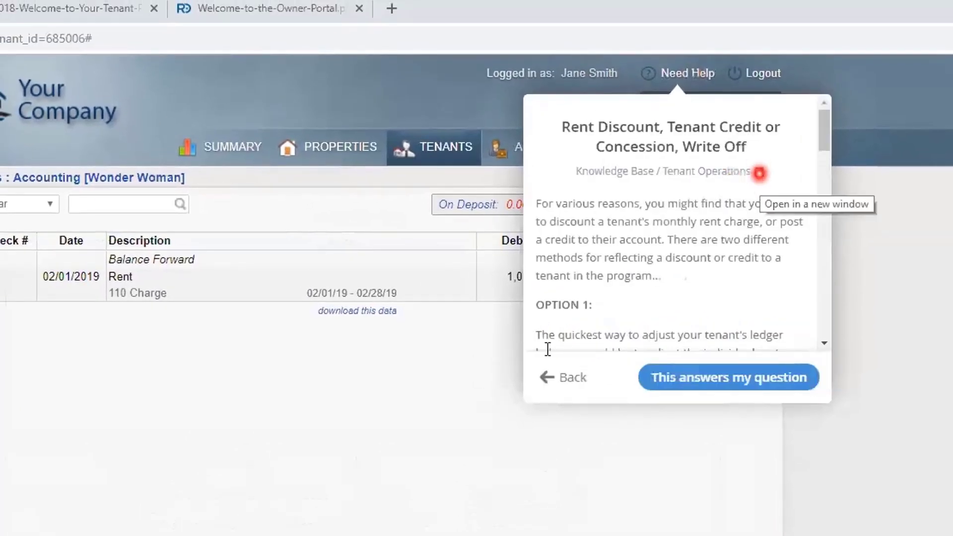
{"action": "left_click", "coordinate": [578, 380]}
{"action": "left_click", "coordinate": [598, 447]}
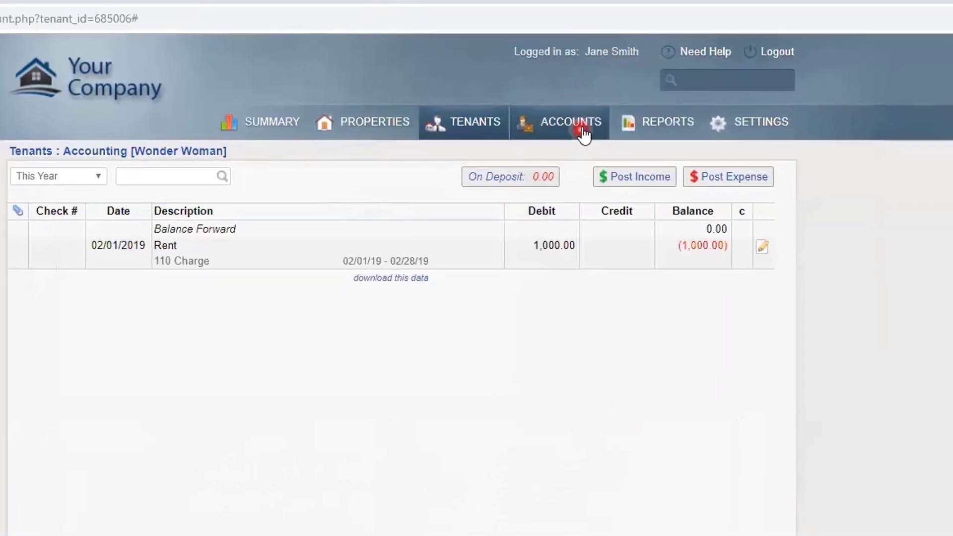
{"action": "left_click", "coordinate": [584, 132]}
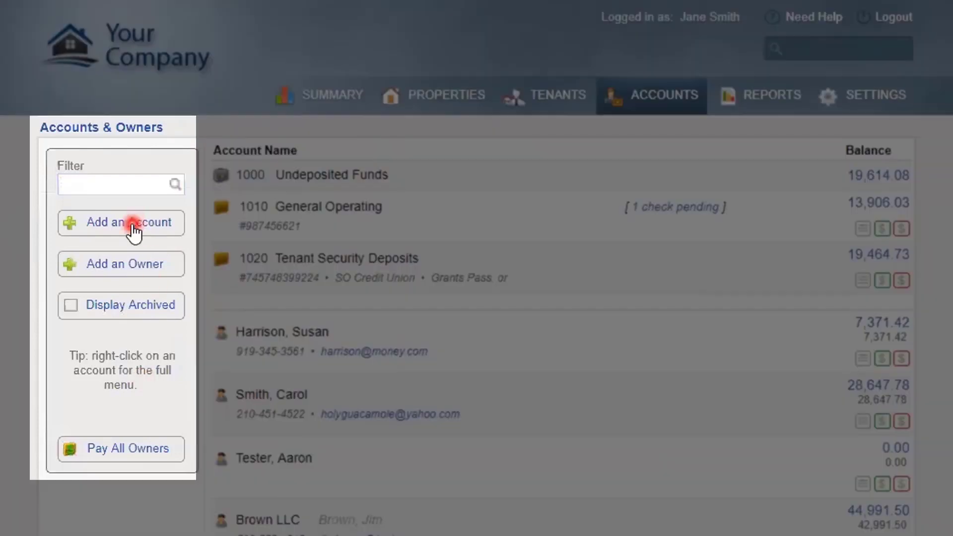
Open the Undeposited Funds register from its 19,614.08 balance
{"action": "left_click", "coordinate": [138, 264]}
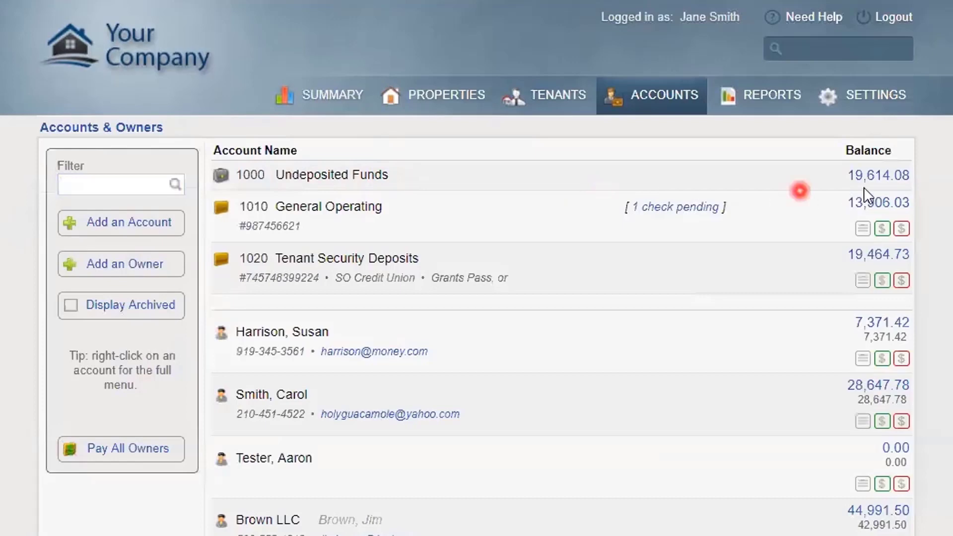
{"action": "left_click", "coordinate": [888, 177]}
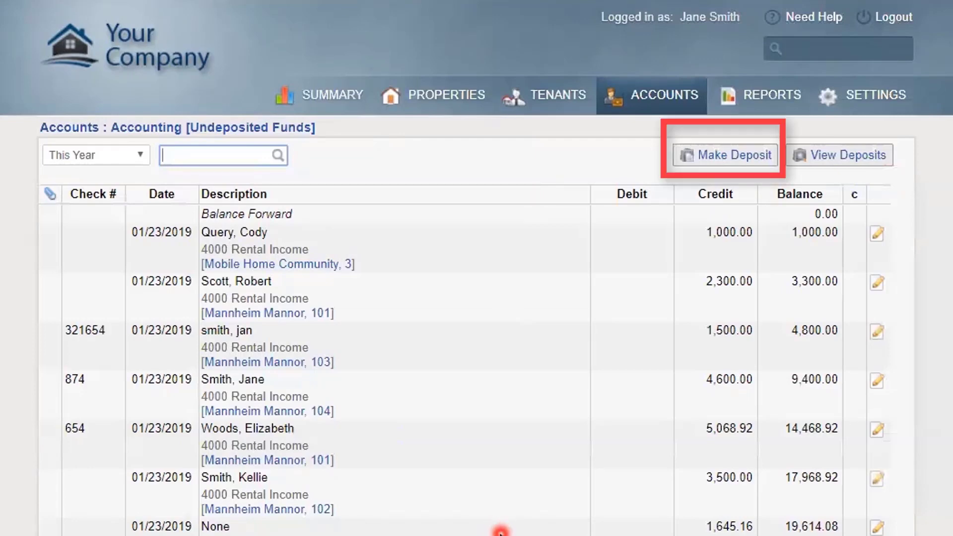
Deposit all seven undeposited payments (19,614.08) into General Operating and bring up the printable deposit slip
{"action": "left_click", "coordinate": [723, 154]}
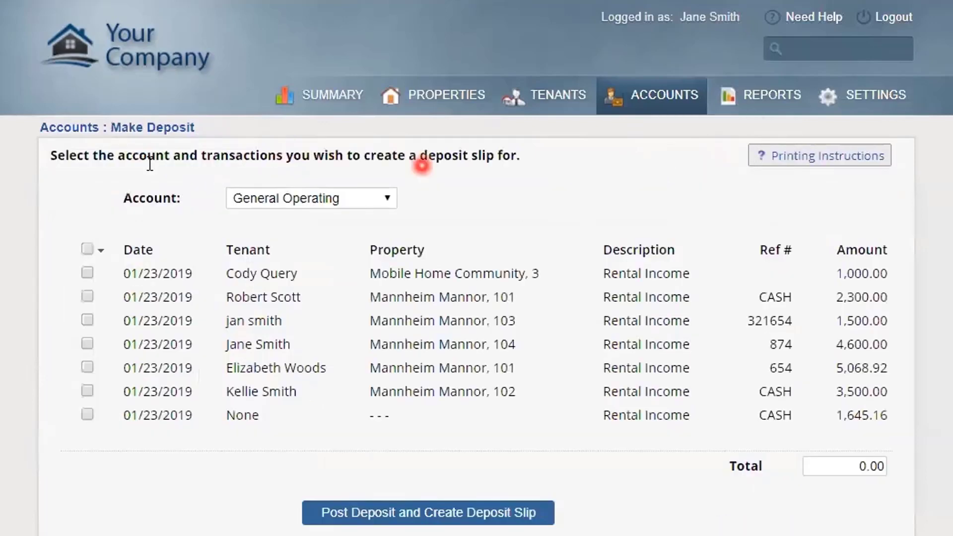
{"action": "left_click", "coordinate": [90, 270]}
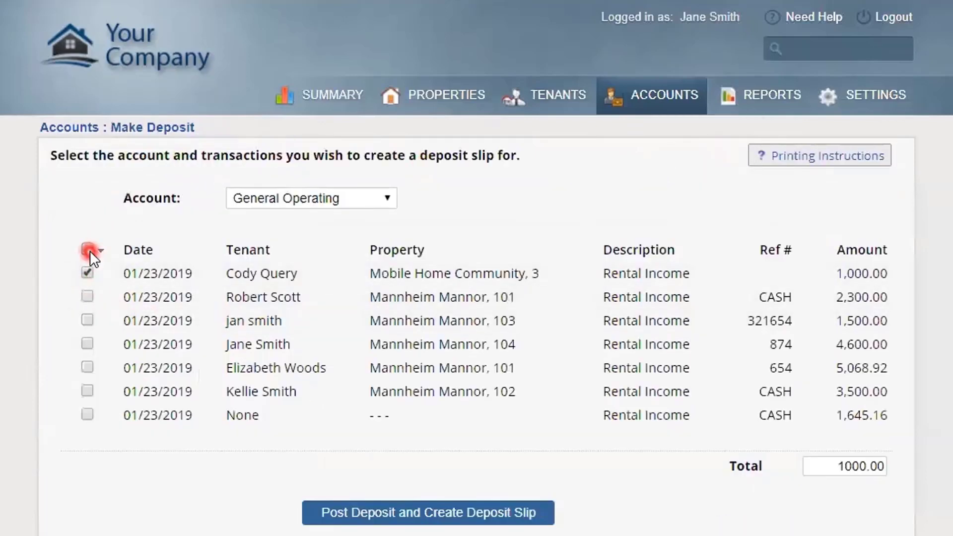
{"action": "left_click", "coordinate": [88, 249]}
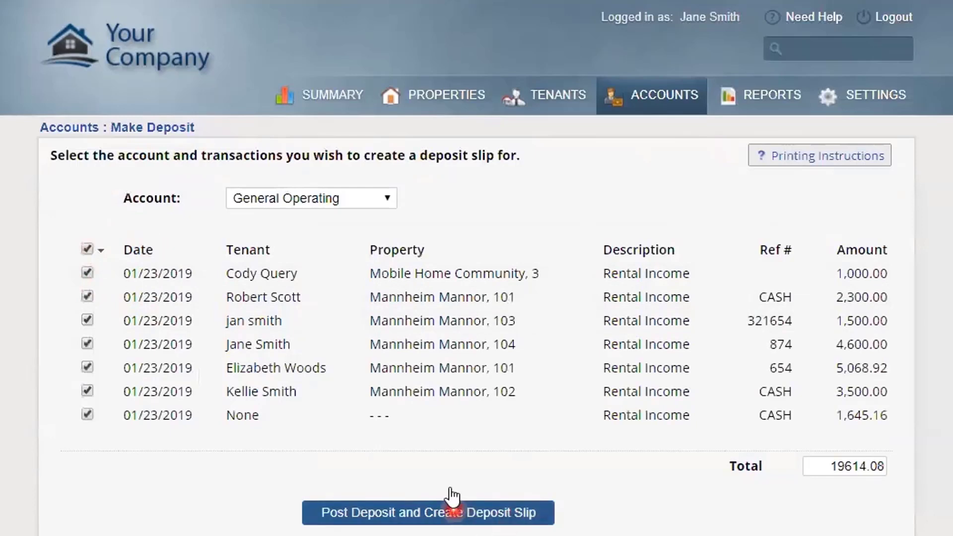
{"action": "left_click", "coordinate": [393, 200]}
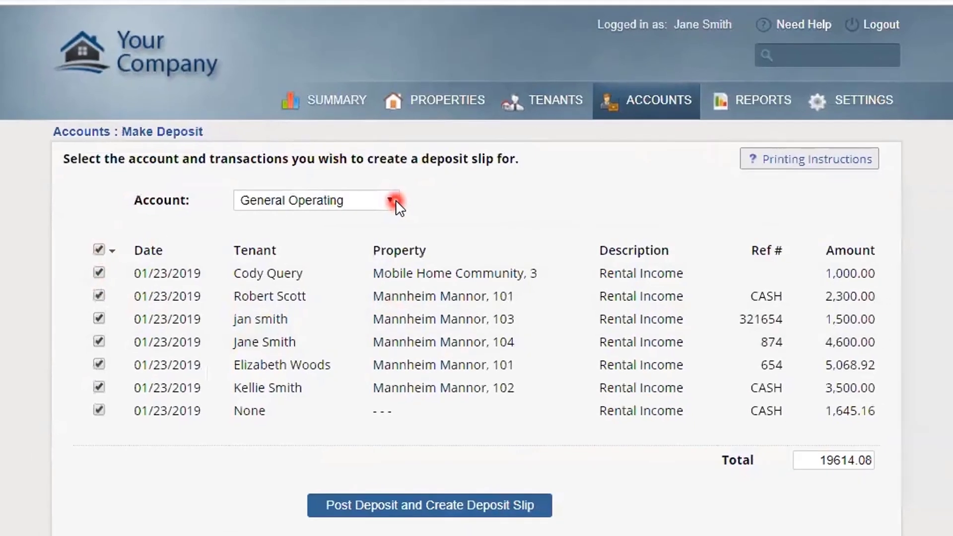
{"action": "left_click", "coordinate": [425, 508]}
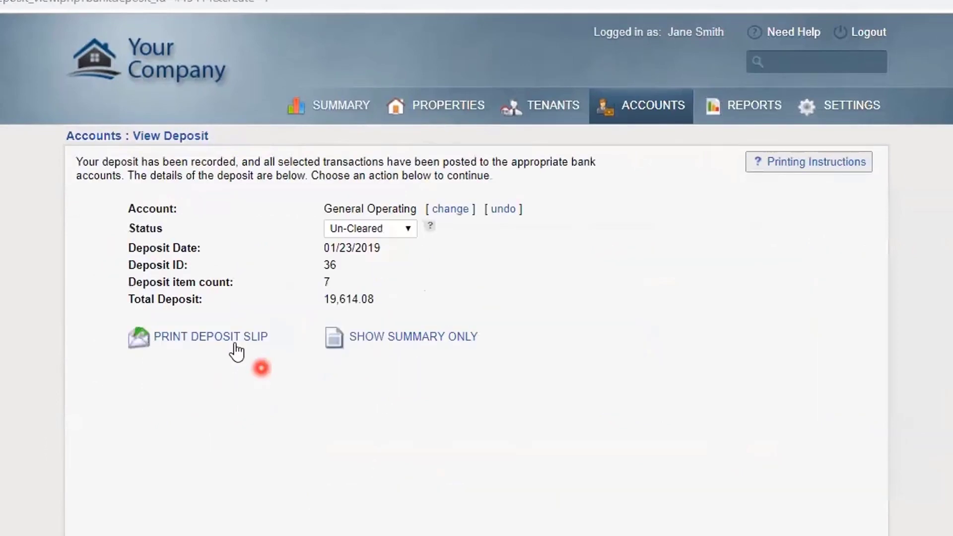
{"action": "left_click", "coordinate": [236, 351]}
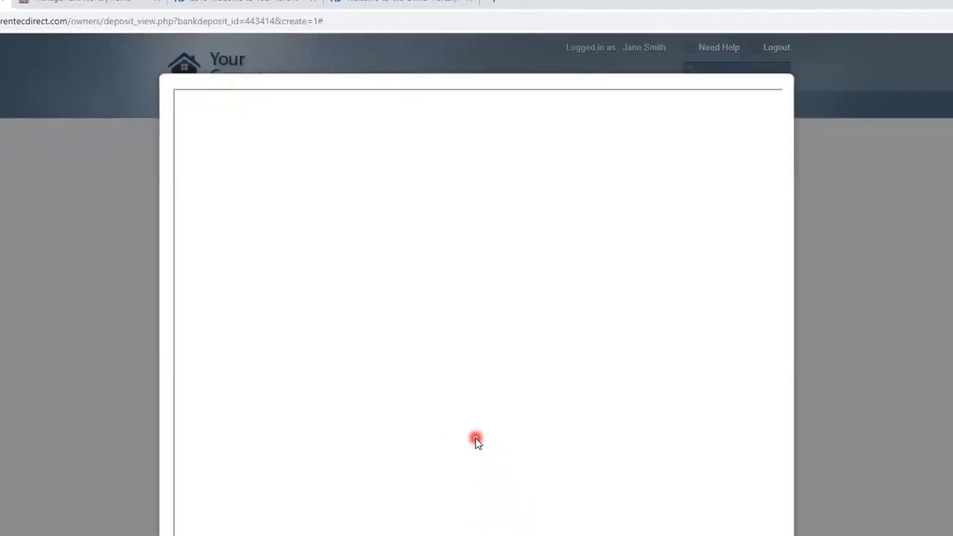
Review and close the deposit slip, then return to Accounts showing Undeposited Funds at 0.00
{"action": "scroll", "coordinate": [592, 394], "scroll_direction": "down", "scroll_amount": 2}
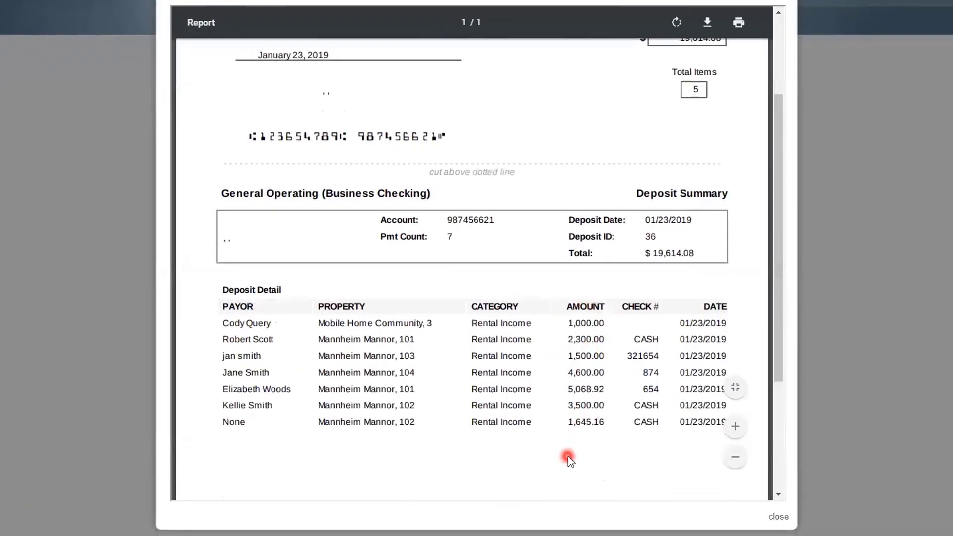
{"action": "scroll", "coordinate": [568, 456], "scroll_direction": "up", "scroll_amount": 3}
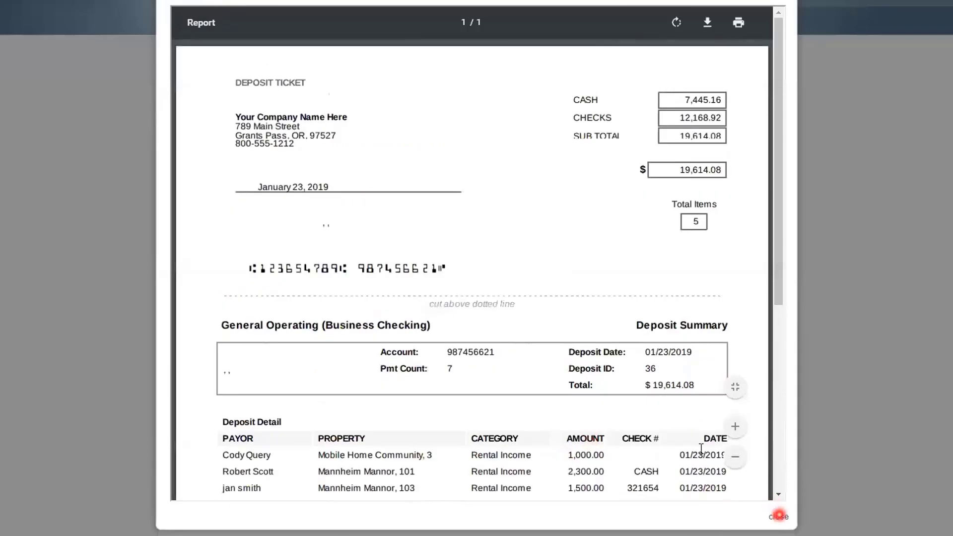
{"action": "left_click", "coordinate": [779, 515]}
{"action": "left_click", "coordinate": [614, 22]}
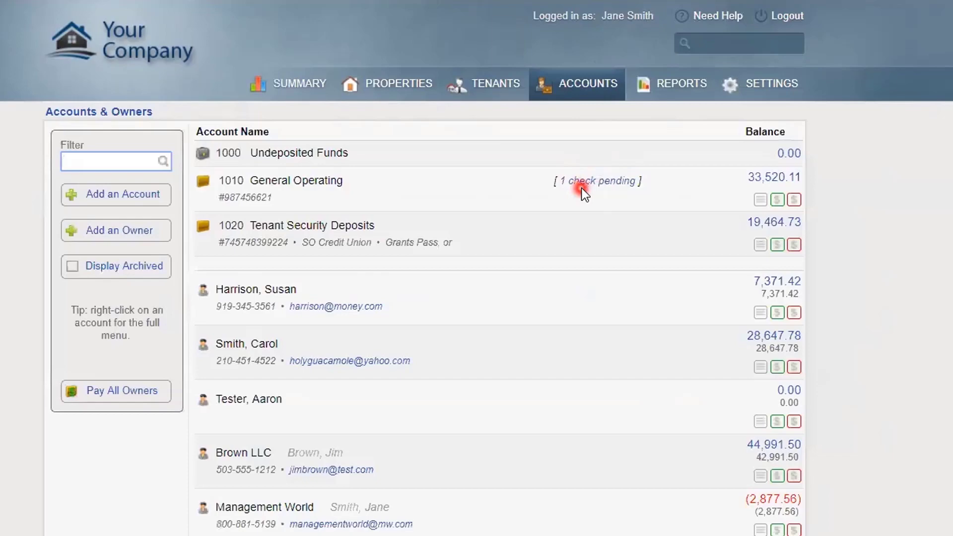
{"action": "left_click", "coordinate": [760, 200]}
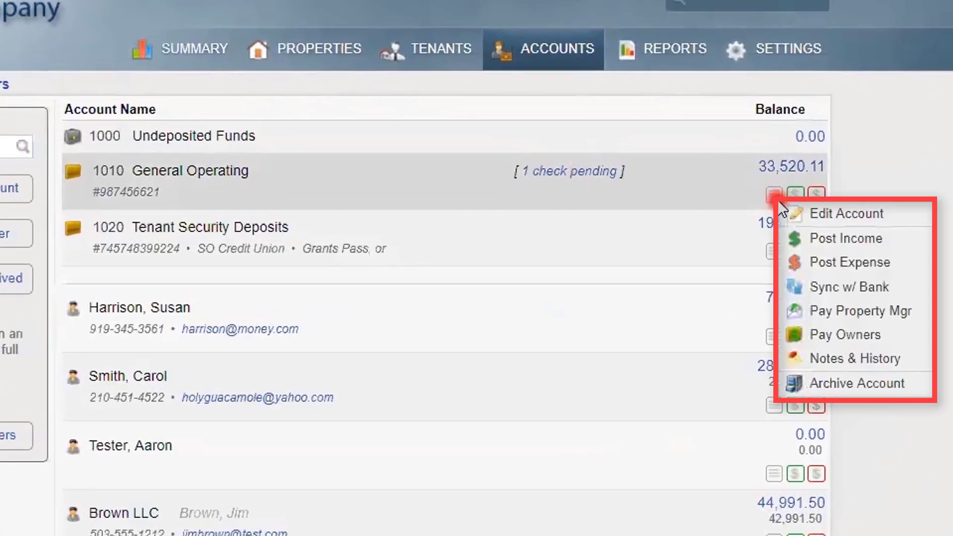
{"action": "left_click", "coordinate": [902, 240]}
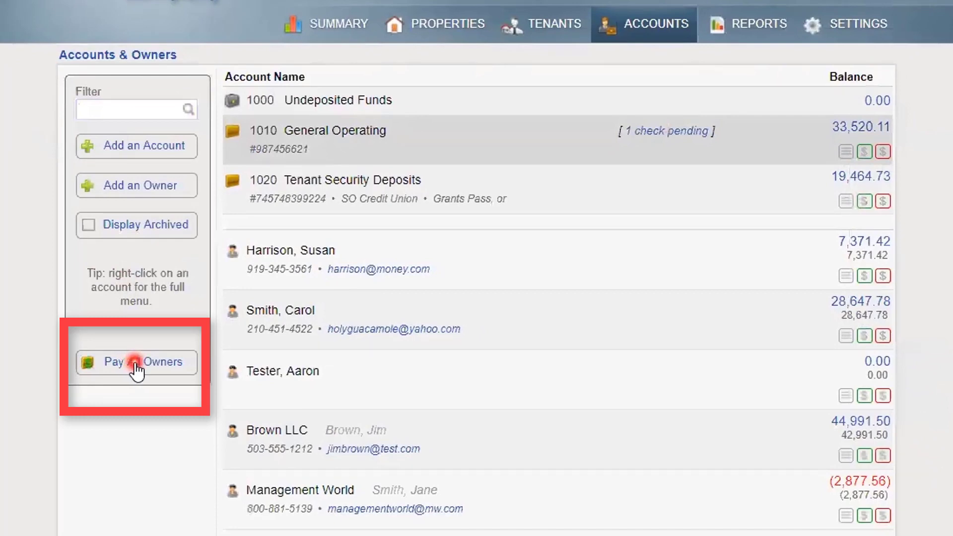
{"action": "left_click", "coordinate": [135, 363]}
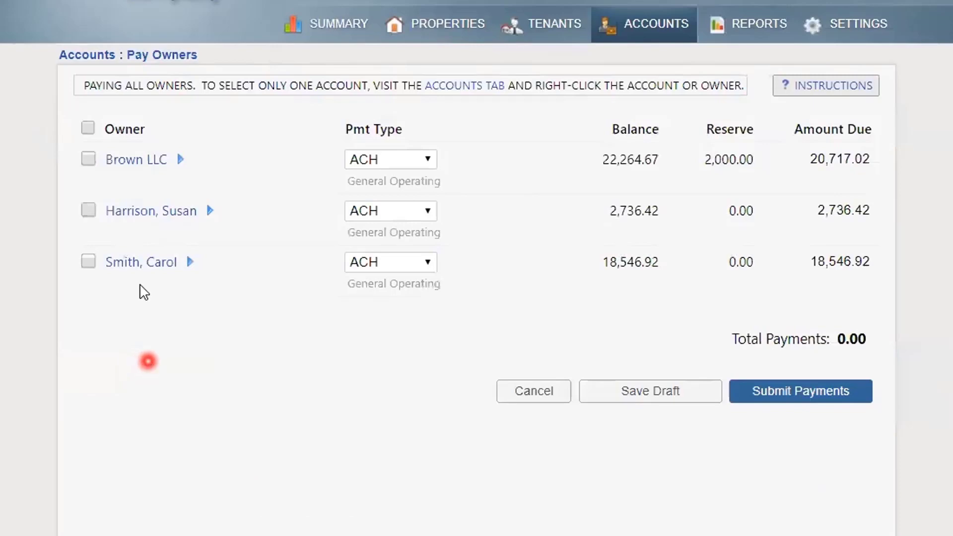
{"action": "left_click", "coordinate": [89, 129]}
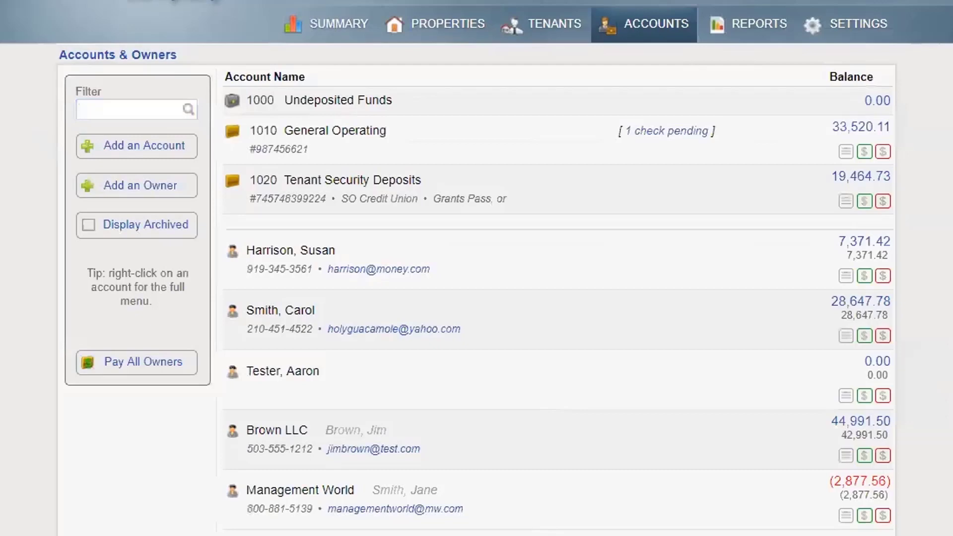
Browse the reports section, opening and closing the property list without choosing a property
{"action": "left_click", "coordinate": [756, 30]}
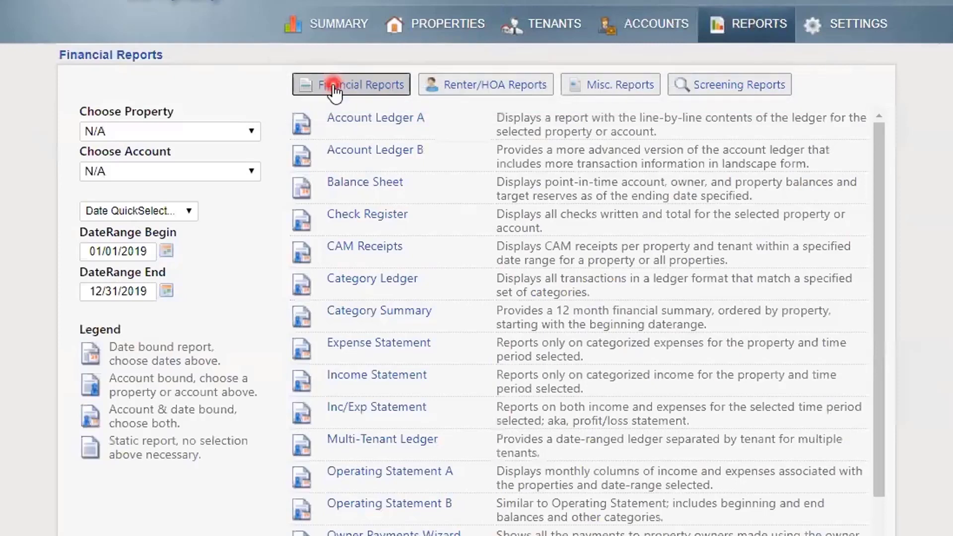
{"action": "left_click", "coordinate": [252, 132]}
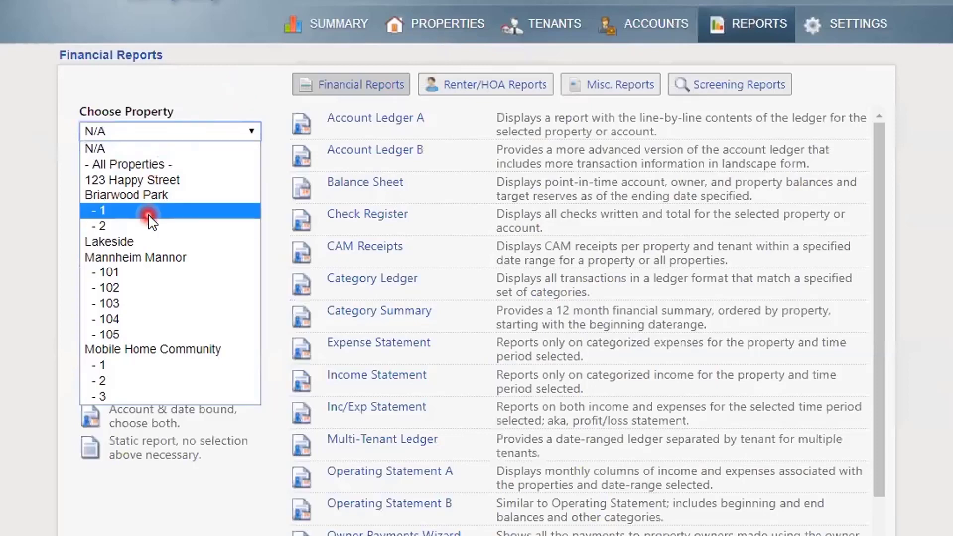
{"action": "left_click", "coordinate": [203, 96]}
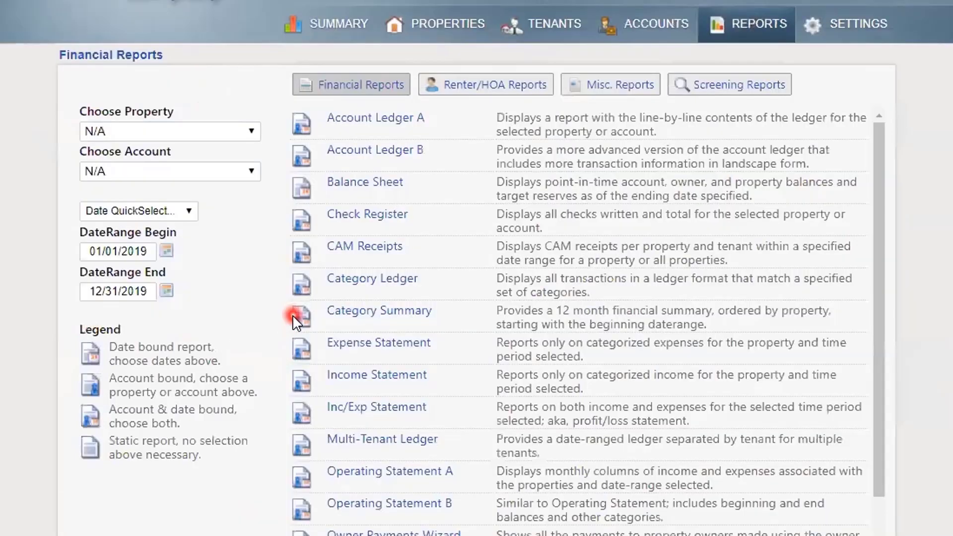
{"action": "mouse_move", "coordinate": [293, 316]}
{"action": "left_click_drag", "start_coordinate": [878, 272], "coordinate": [873, 477]}
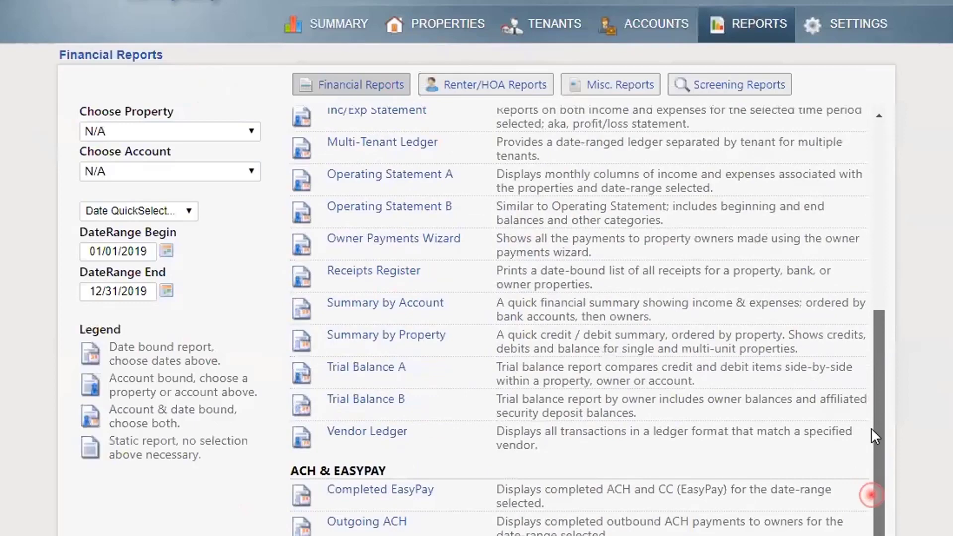
{"action": "left_click_drag", "start_coordinate": [873, 434], "coordinate": [867, 346]}
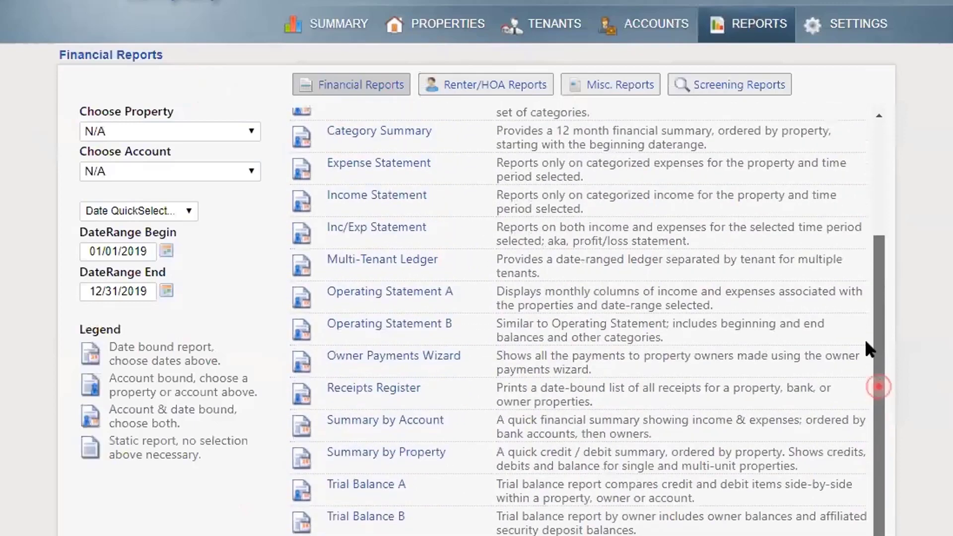
Look over the Renter/HOA and Screening report lists, then start a tenant background check order
{"action": "left_click", "coordinate": [484, 90]}
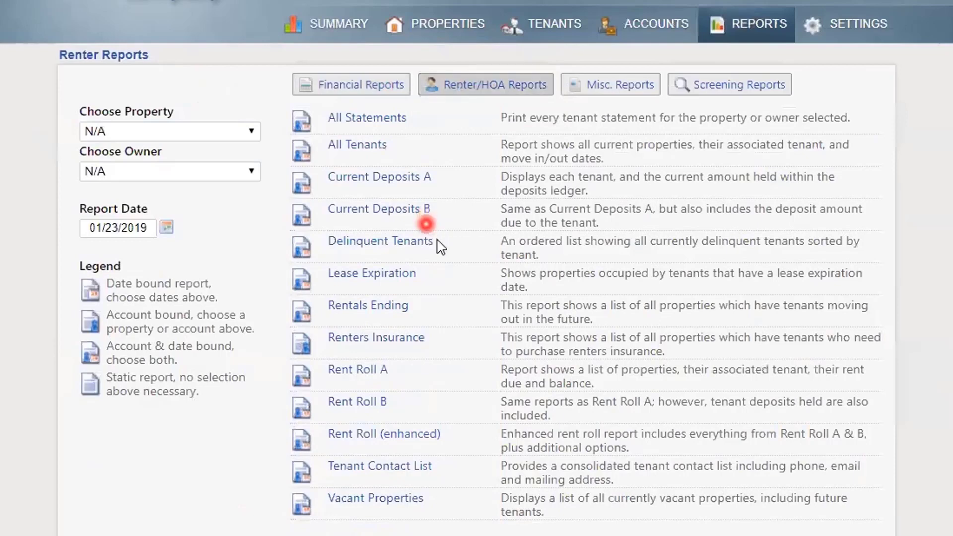
{"action": "left_click", "coordinate": [753, 90]}
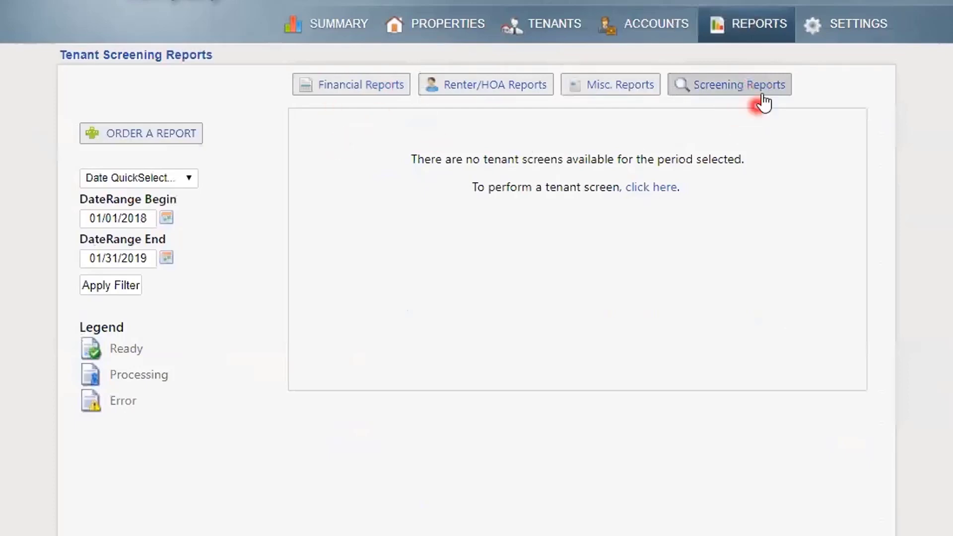
{"action": "left_click", "coordinate": [740, 87]}
{"action": "left_click", "coordinate": [124, 133]}
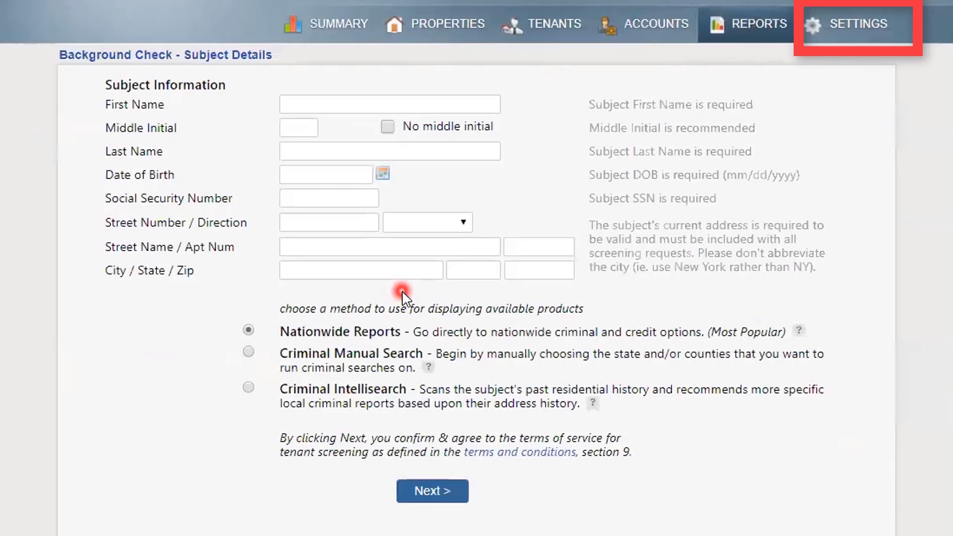
{"action": "left_click", "coordinate": [879, 33]}
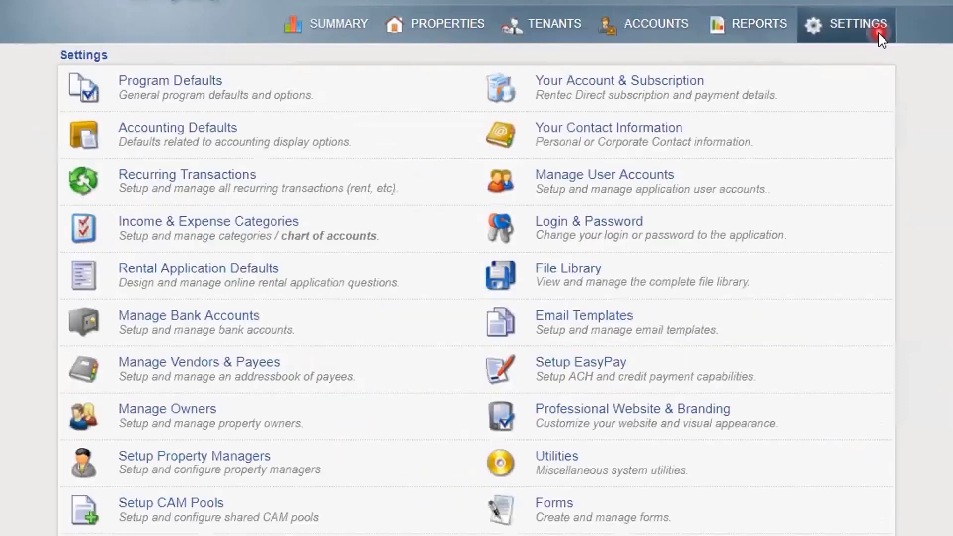
{"action": "left_click", "coordinate": [181, 75]}
{"action": "left_click", "coordinate": [161, 126]}
{"action": "left_click", "coordinate": [139, 221]}
{"action": "left_click", "coordinate": [142, 227]}
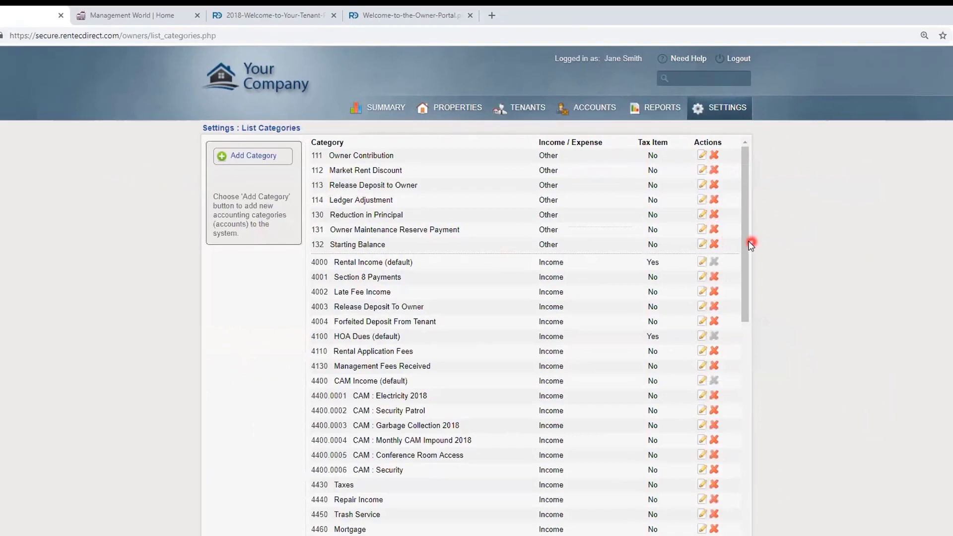
{"action": "mouse_move", "coordinate": [747, 245]}
{"action": "left_mouse_down"}
{"action": "mouse_move", "coordinate": [738, 466]}
{"action": "mouse_move", "coordinate": [752, 423]}
{"action": "mouse_move", "coordinate": [753, 235]}
{"action": "left_mouse_up"}
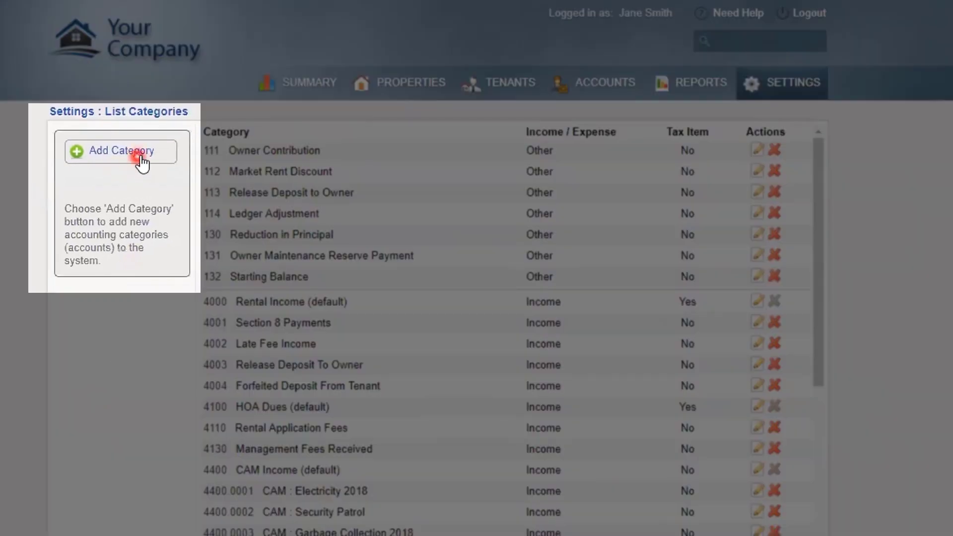
{"action": "left_click", "coordinate": [141, 158]}
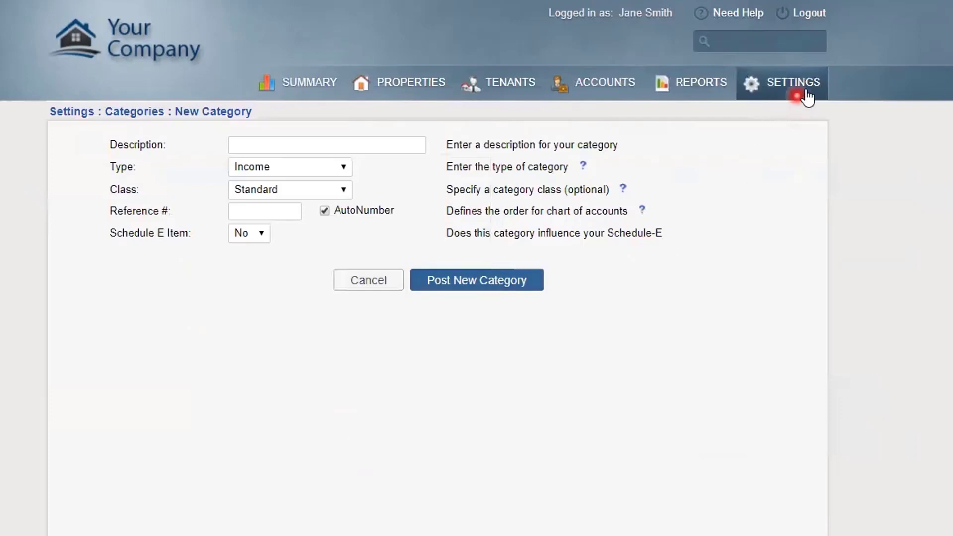
{"action": "left_click", "coordinate": [807, 94]}
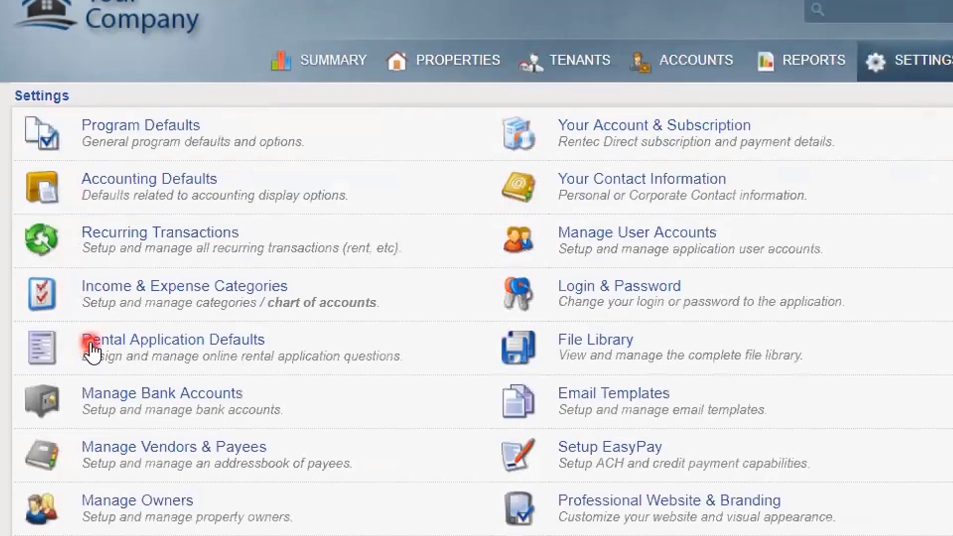
{"action": "left_click", "coordinate": [91, 347]}
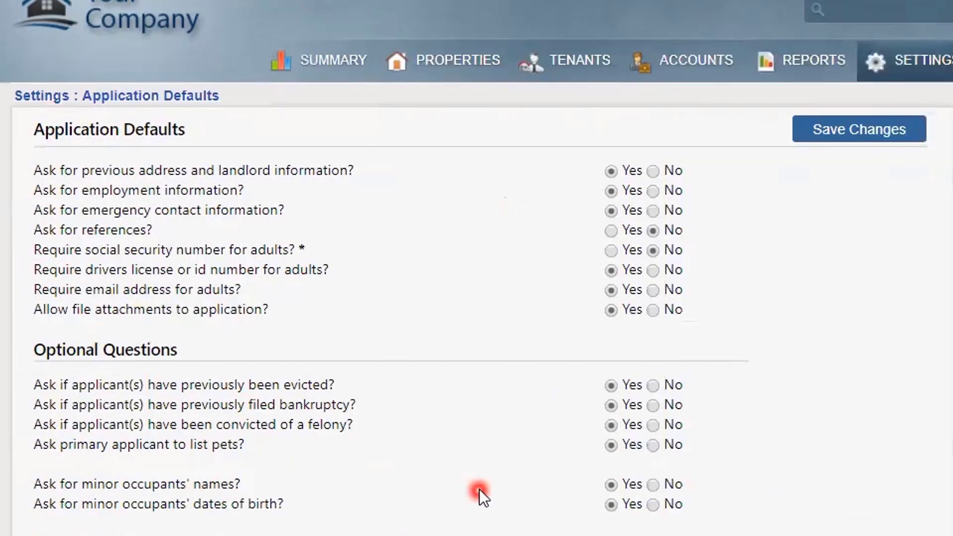
{"action": "scroll", "coordinate": [479, 490], "scroll_direction": "down", "scroll_amount": 4}
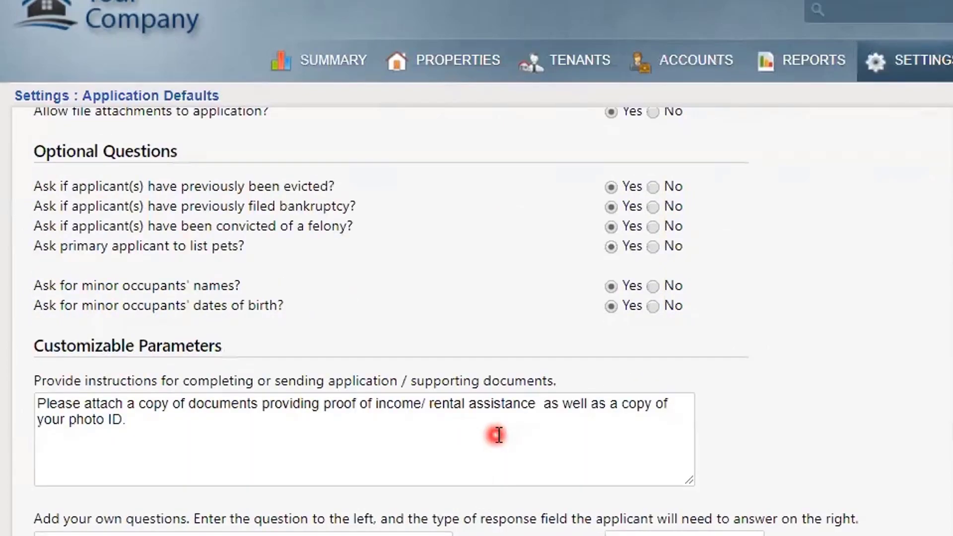
{"action": "scroll", "coordinate": [498, 436], "scroll_direction": "down", "scroll_amount": 1}
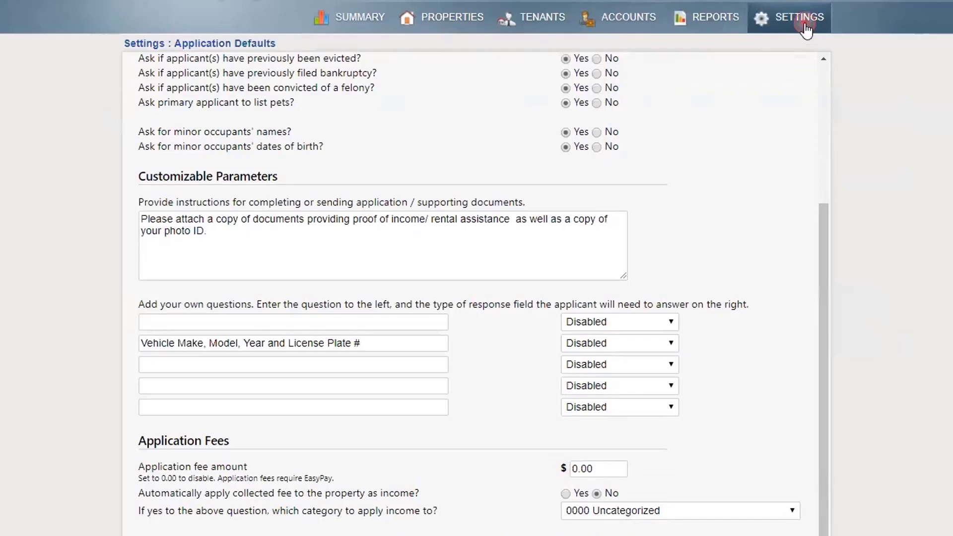
{"action": "left_click", "coordinate": [805, 19]}
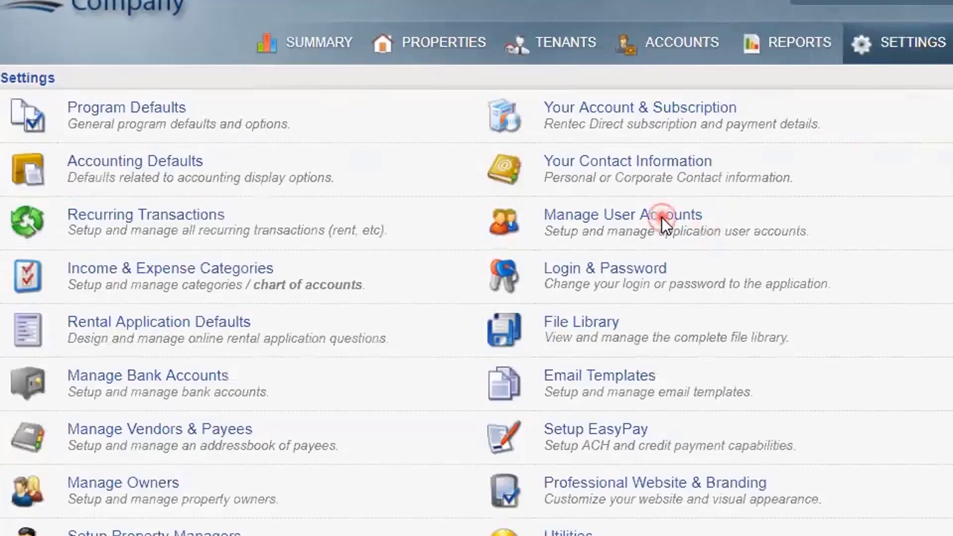
{"action": "left_click", "coordinate": [663, 224]}
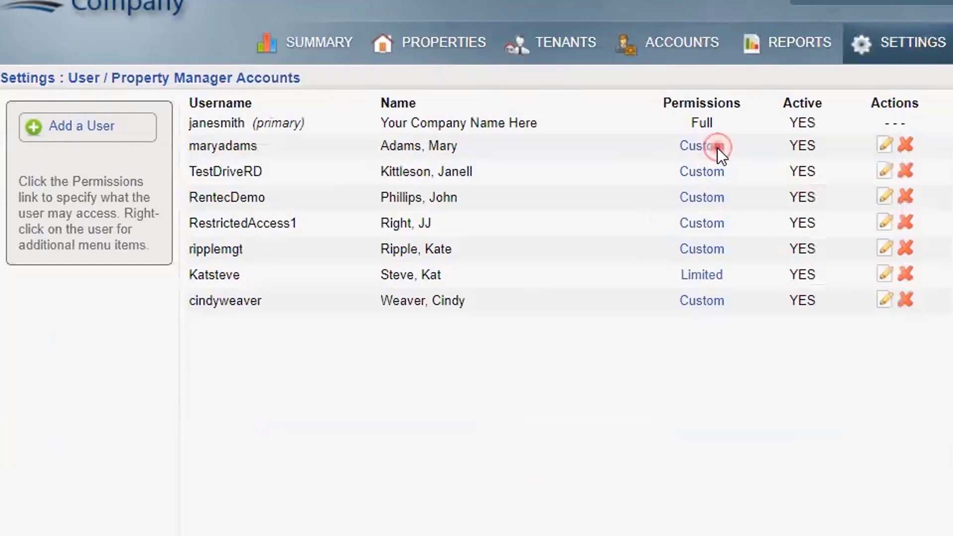
{"action": "left_click", "coordinate": [717, 147]}
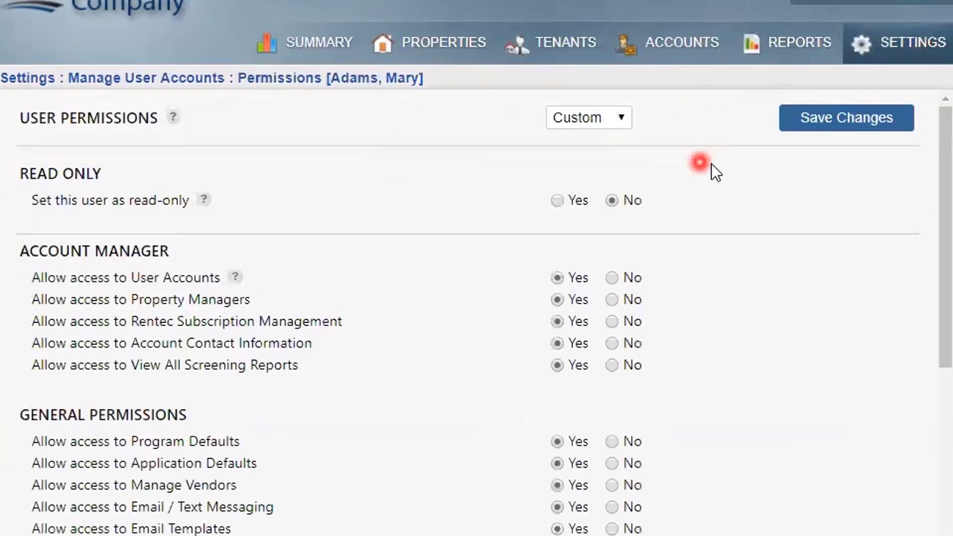
{"action": "left_click", "coordinate": [624, 116]}
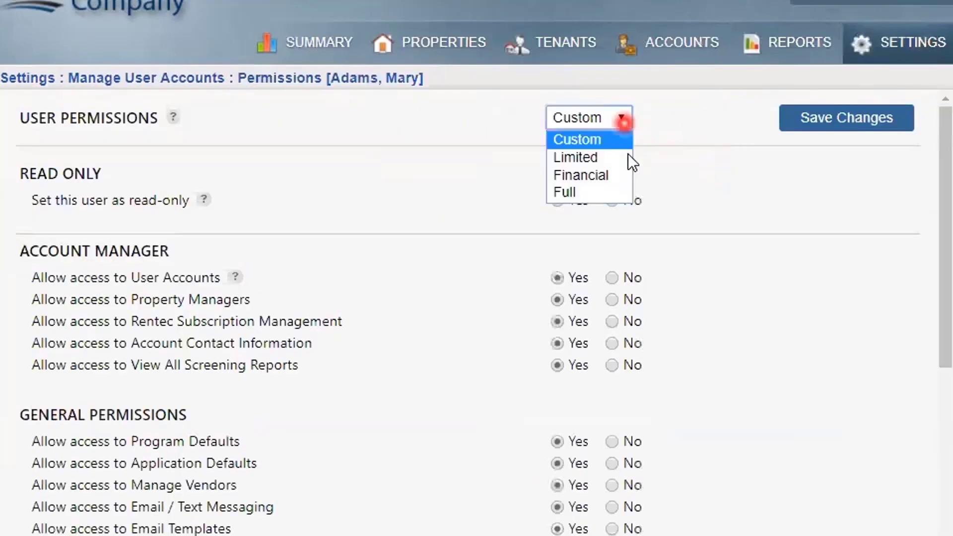
{"action": "left_click", "coordinate": [702, 176]}
{"action": "scroll", "coordinate": [707, 198], "scroll_direction": "down", "scroll_amount": 4}
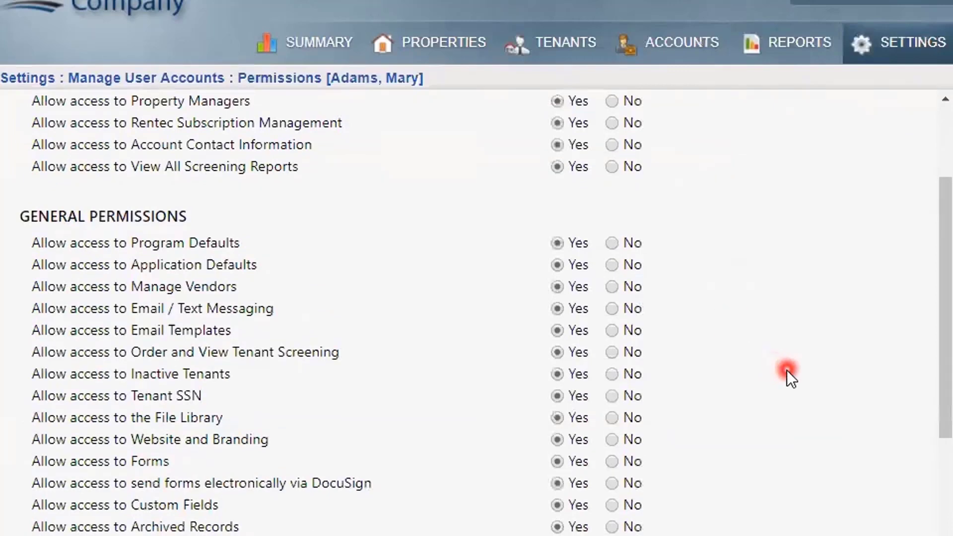
{"action": "scroll", "coordinate": [806, 354], "scroll_direction": "down", "scroll_amount": 4}
{"action": "scroll", "coordinate": [809, 359], "scroll_direction": "down", "scroll_amount": 3}
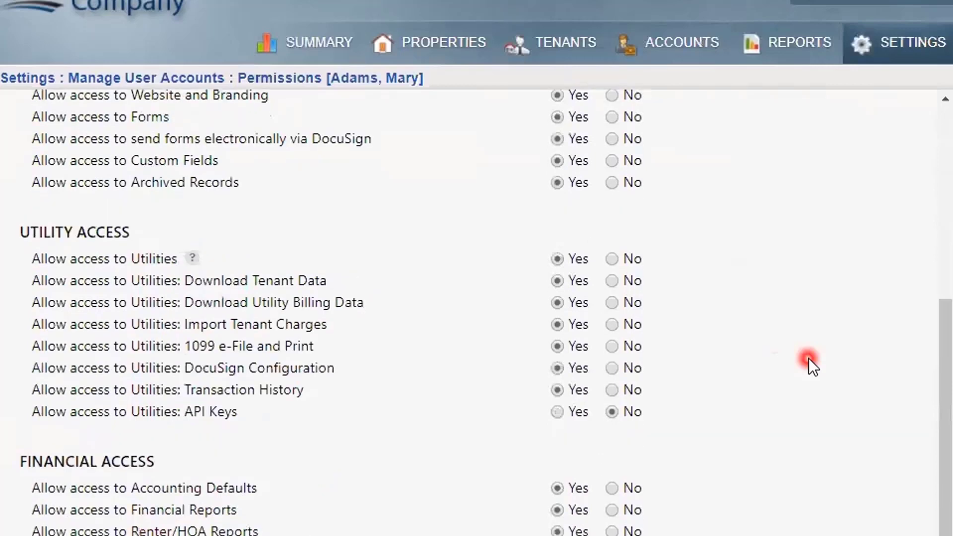
{"action": "scroll", "coordinate": [809, 359], "scroll_direction": "up", "scroll_amount": 1}
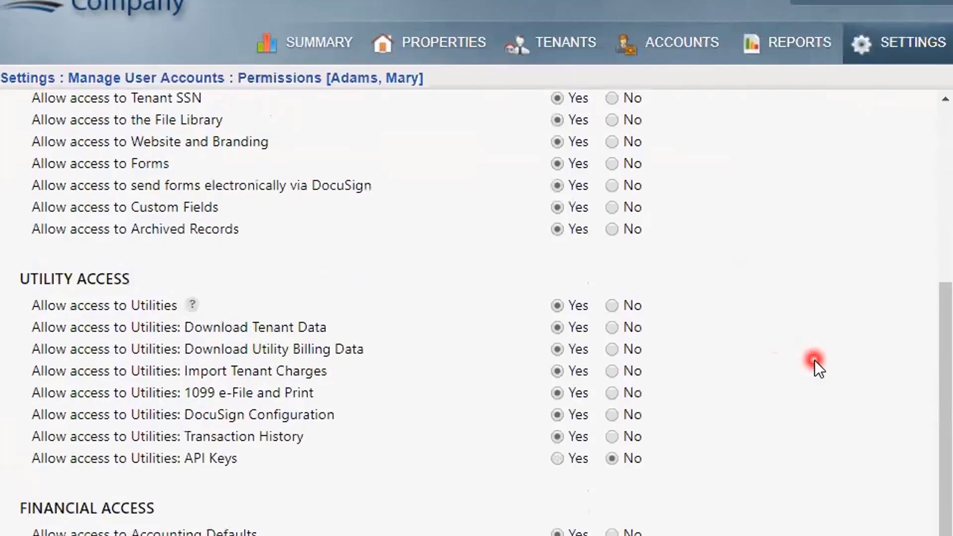
{"action": "left_click", "coordinate": [897, 38]}
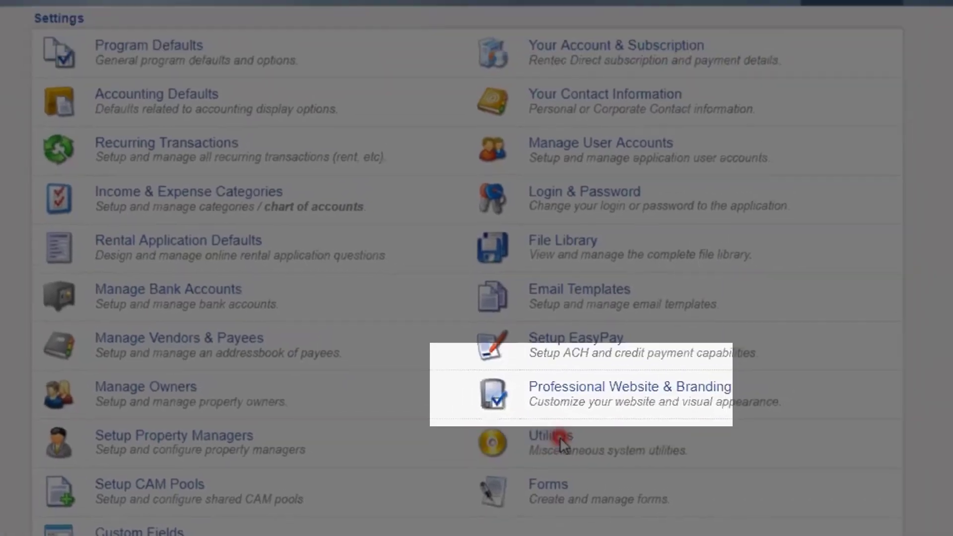
Inspect the voided late-fee charge's history in Transaction History, then view the Professional Website & Branding settings
{"action": "left_click", "coordinate": [560, 440]}
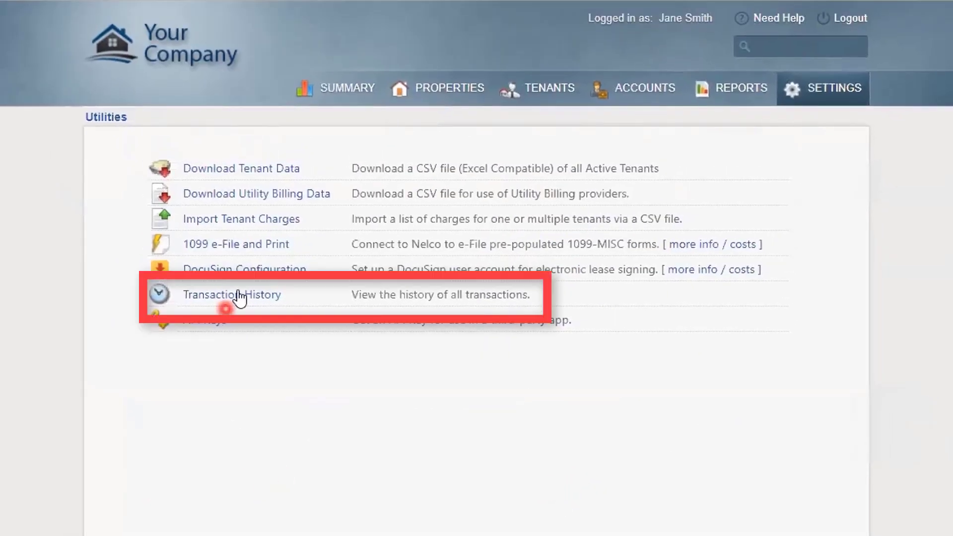
{"action": "left_click", "coordinate": [240, 296]}
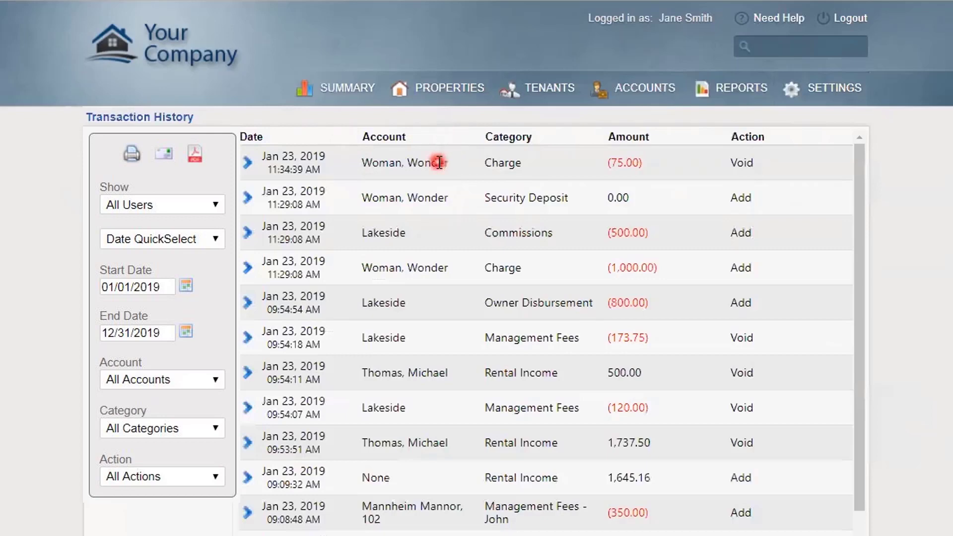
{"action": "left_click", "coordinate": [248, 160]}
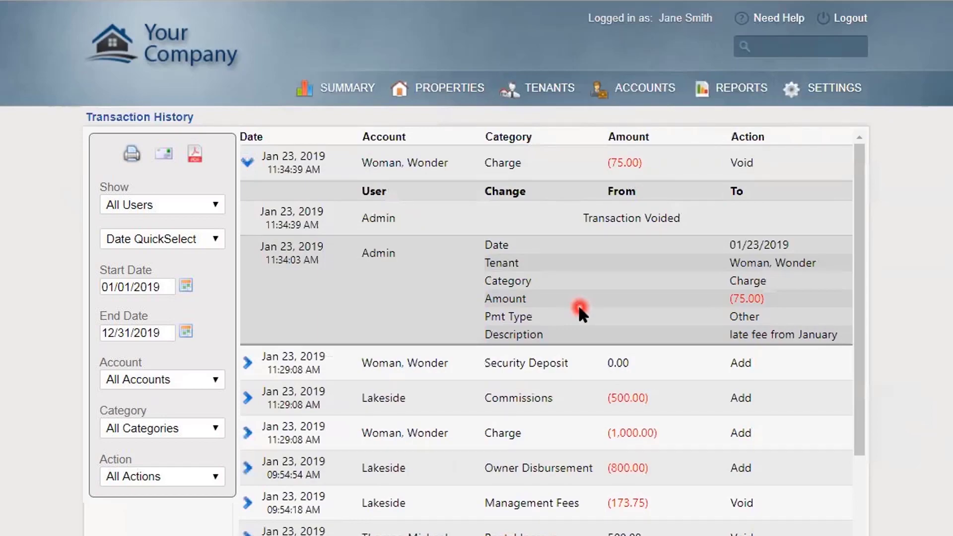
{"action": "left_click", "coordinate": [843, 89]}
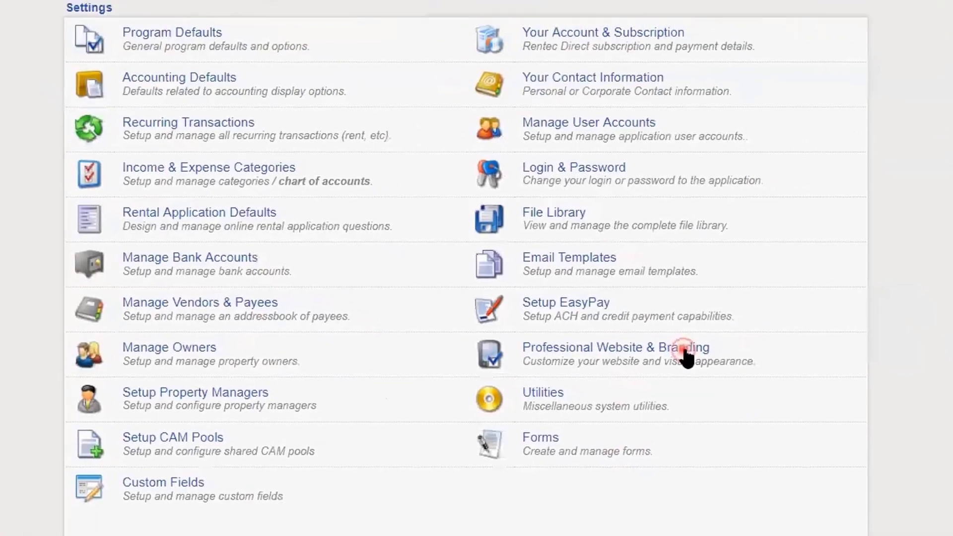
{"action": "left_click", "coordinate": [606, 244]}
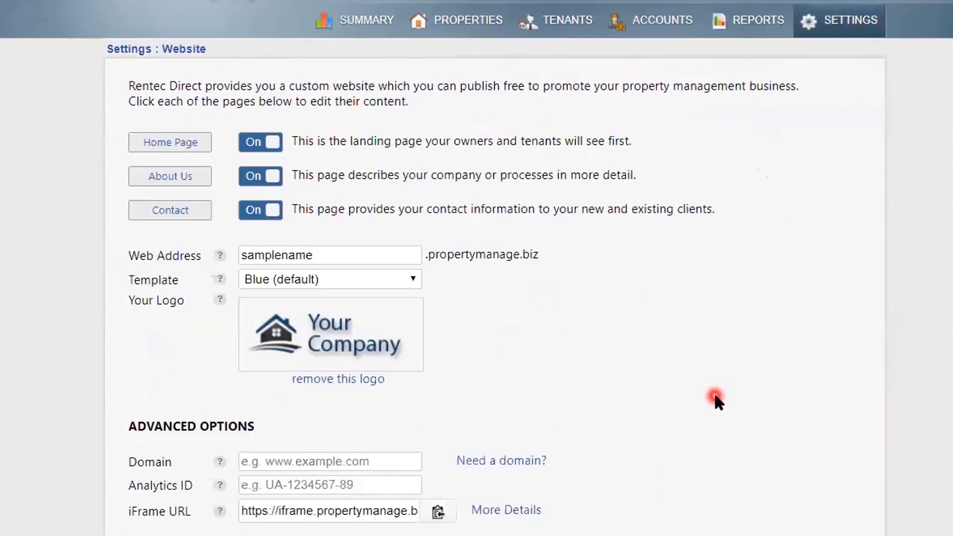
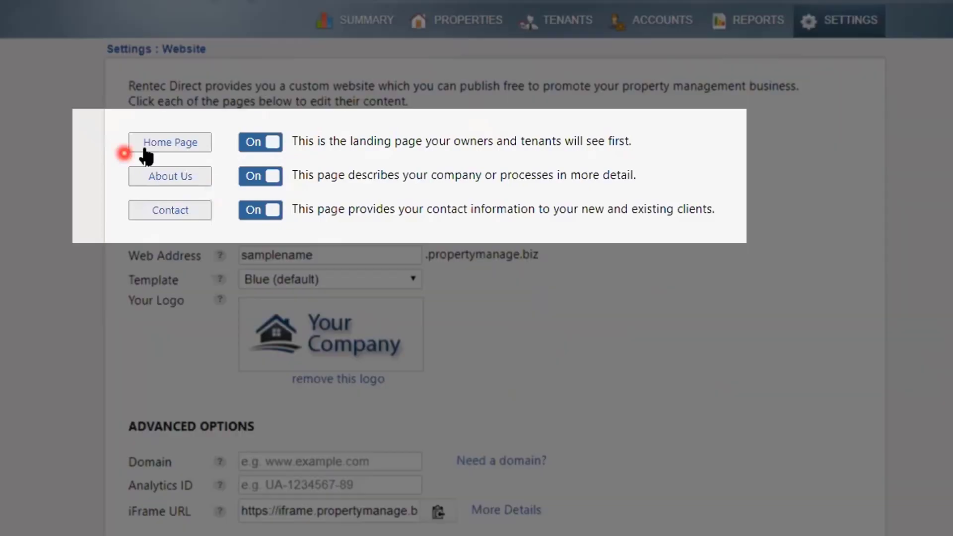
Open the home page content editor and view the page's source code
{"action": "left_click", "coordinate": [149, 145]}
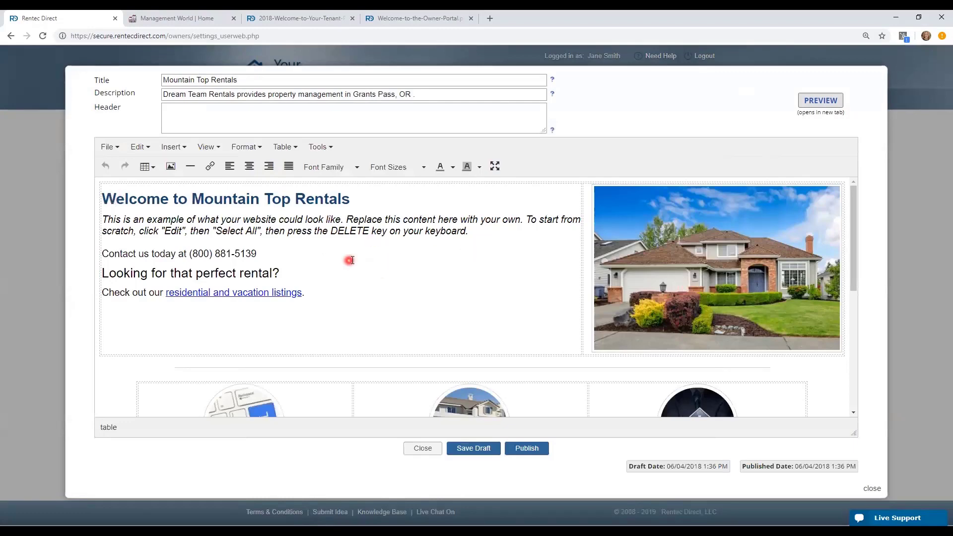
{"action": "scroll", "coordinate": [353, 259], "scroll_direction": "down", "scroll_amount": 1}
{"action": "scroll", "coordinate": [354, 260], "scroll_direction": "up", "scroll_amount": 1}
{"action": "left_click", "coordinate": [329, 147]}
{"action": "left_click", "coordinate": [336, 167]}
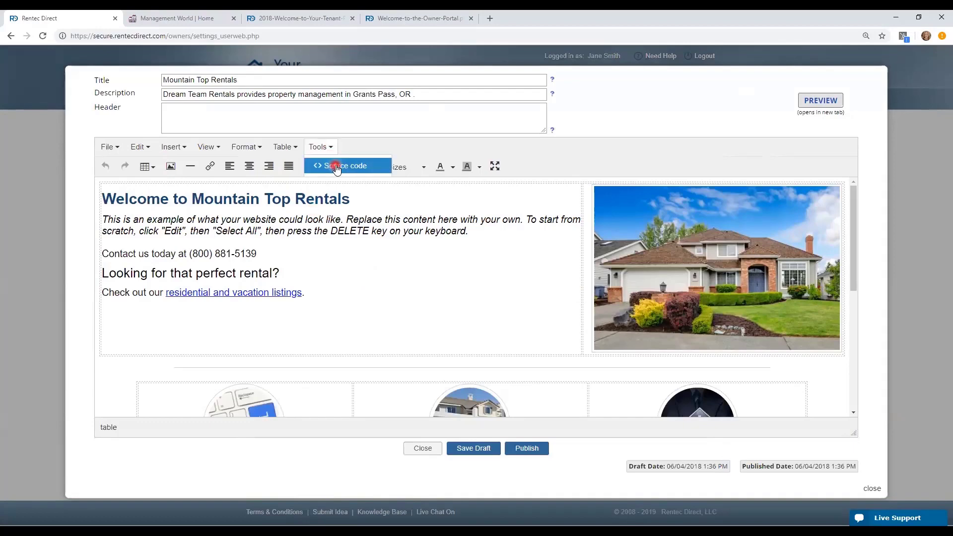
{"action": "left_click", "coordinate": [530, 298]}
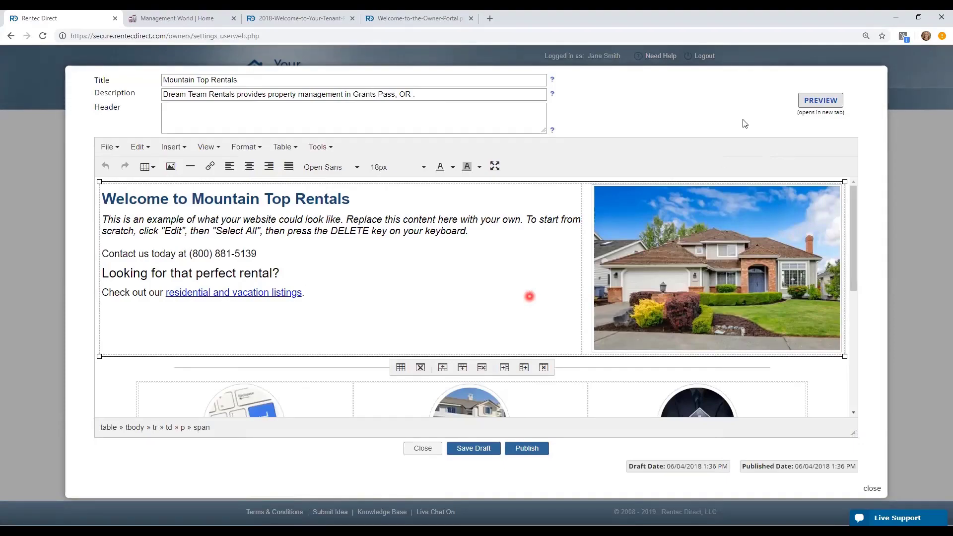
Close the home page editor and browse the Management World public site's rental listings
{"action": "left_click", "coordinate": [420, 449]}
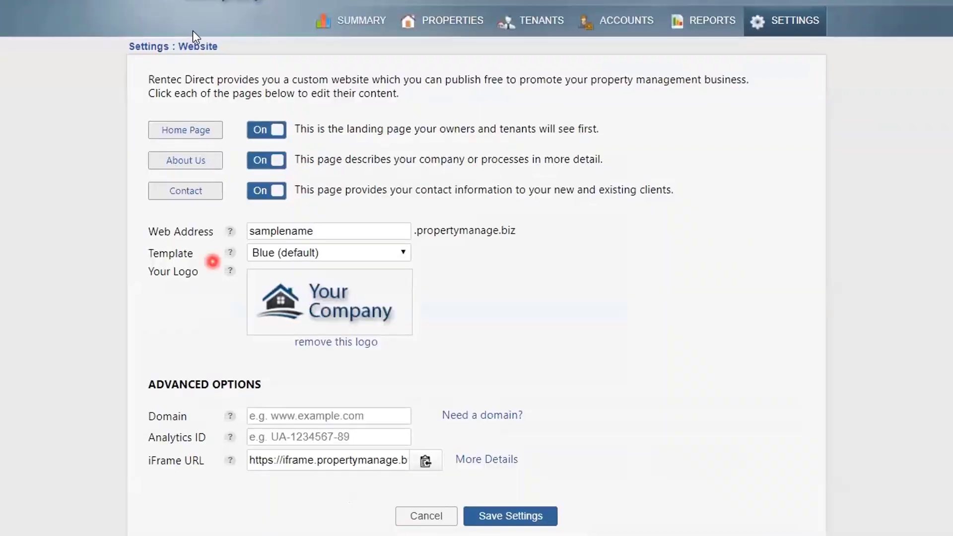
{"action": "left_click", "coordinate": [193, 128]}
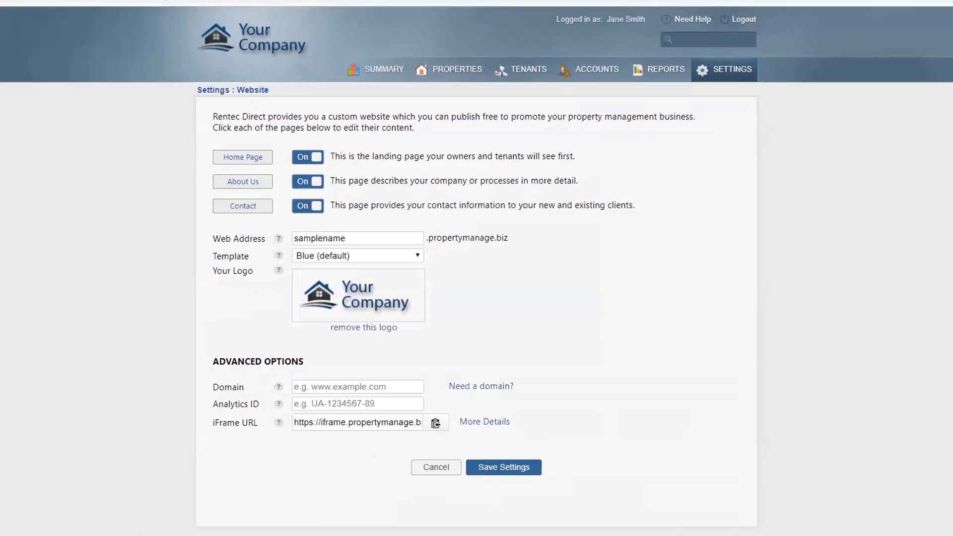
{"action": "left_click", "coordinate": [192, 18]}
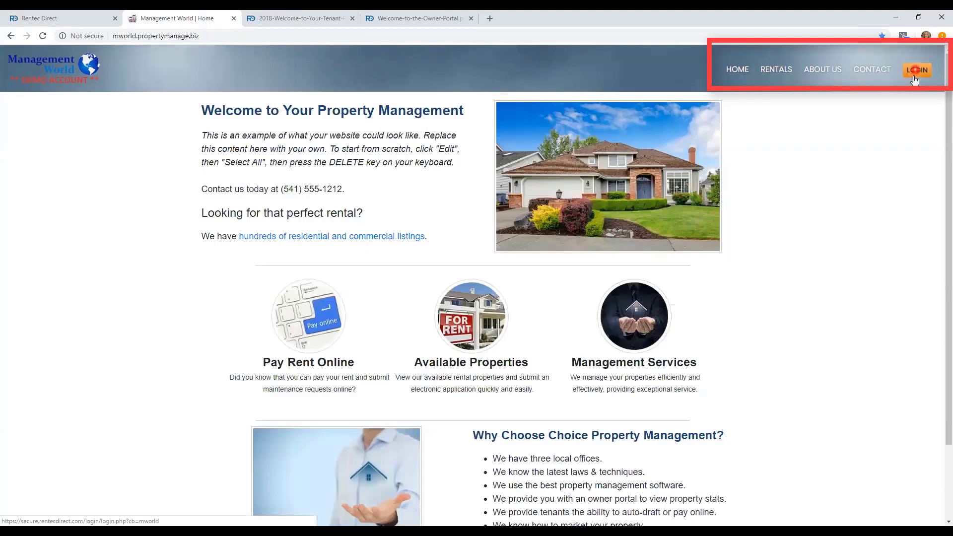
{"action": "left_click", "coordinate": [774, 74]}
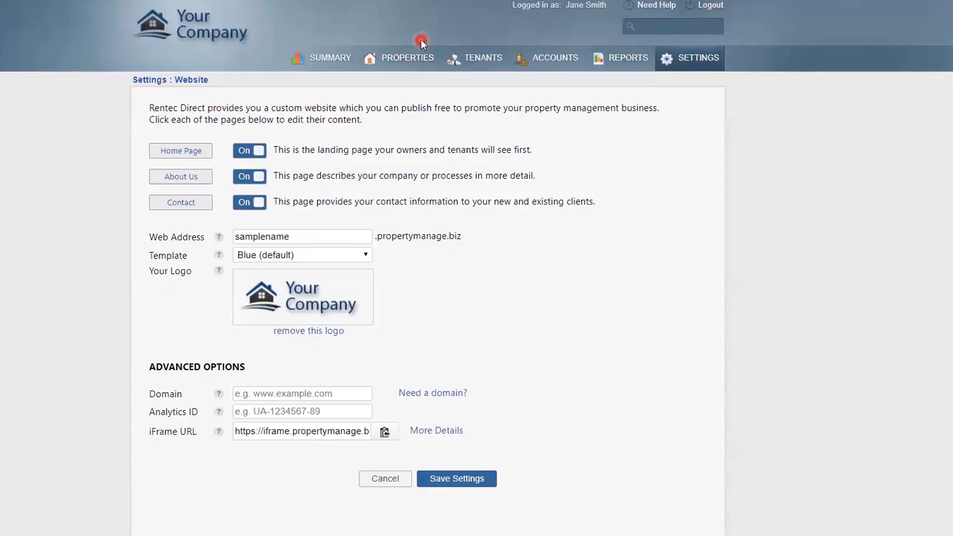
Open Lakeside's Marketing Info and paste in the lake-front description and four appliances and features
{"action": "left_click", "coordinate": [419, 59]}
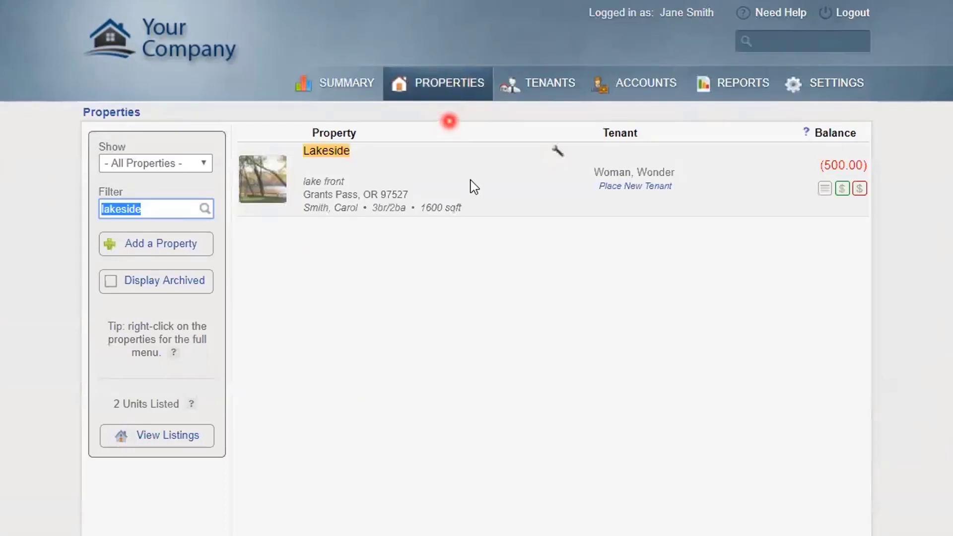
{"action": "left_click", "coordinate": [823, 189]}
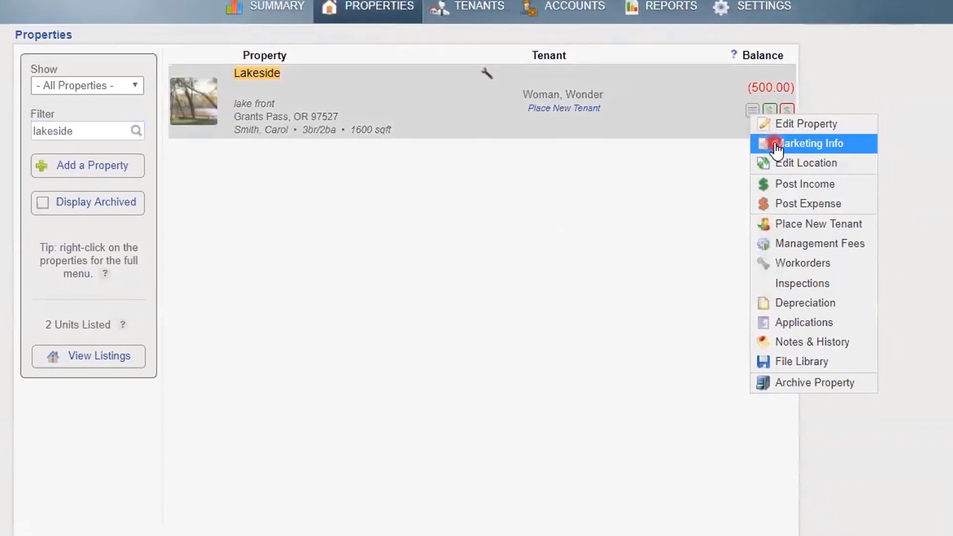
{"action": "left_click", "coordinate": [777, 144]}
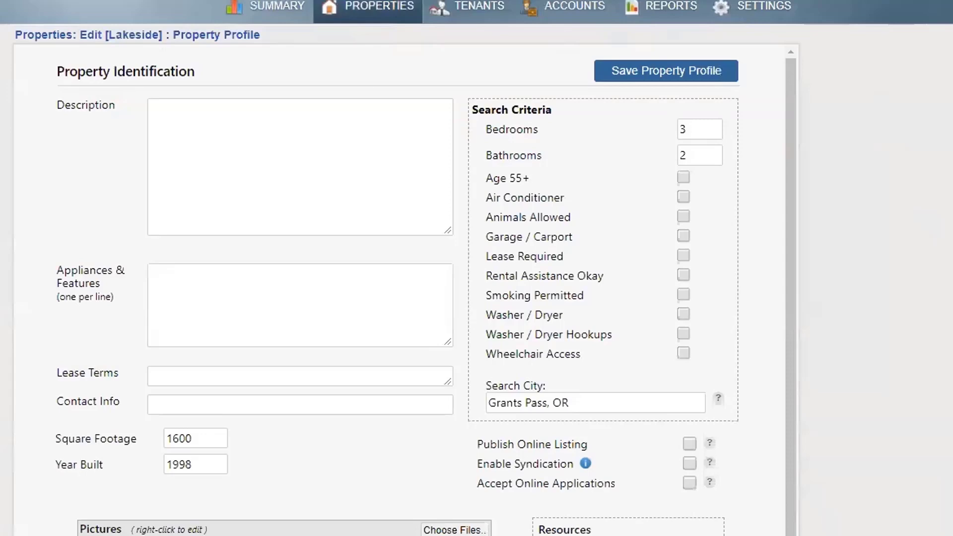
{"action": "left_click", "coordinate": [181, 162]}
{"action": "type", "text": "Lake front three bedroom, two bath home on Blue Lake.  Quiet gated community only minutes away from shopping and walking trails.  Beautifully landscaped with fenced side yard"}
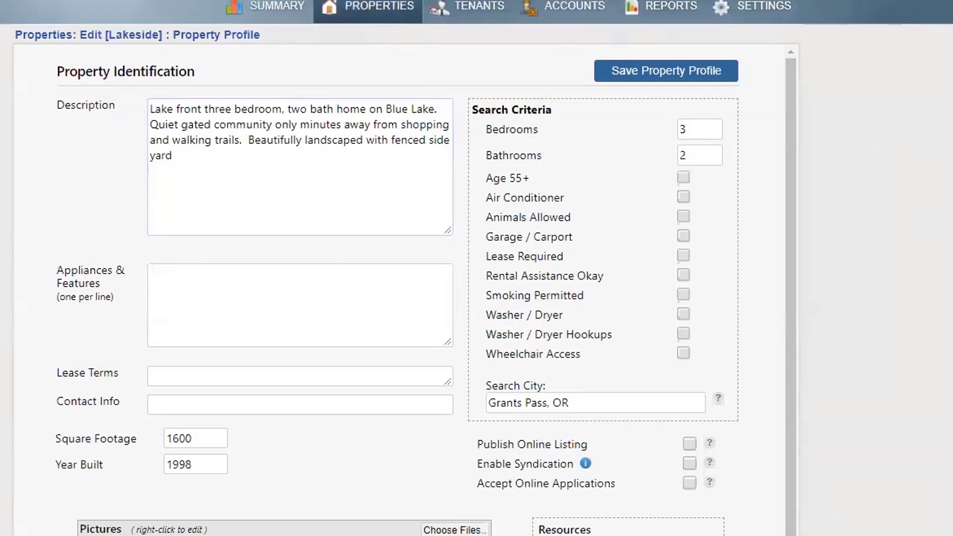
{"action": "left_click", "coordinate": [178, 284]}
{"action": "type", "text": "Washer & Dryer Dishwasher Double Car Garage Hardwood Floors"}
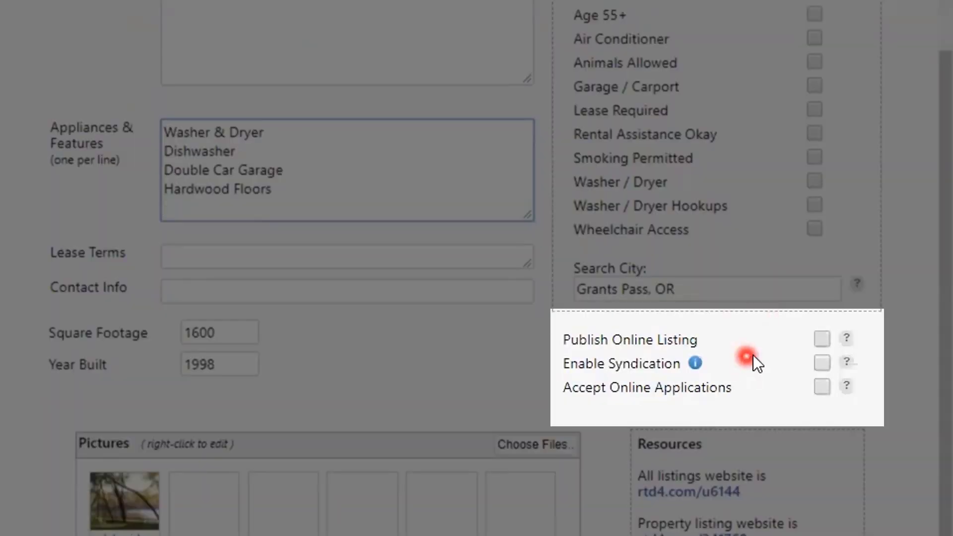
Turn on Publish Online Listing for Lakeside and review the syndication sites information
{"action": "left_click", "coordinate": [822, 340]}
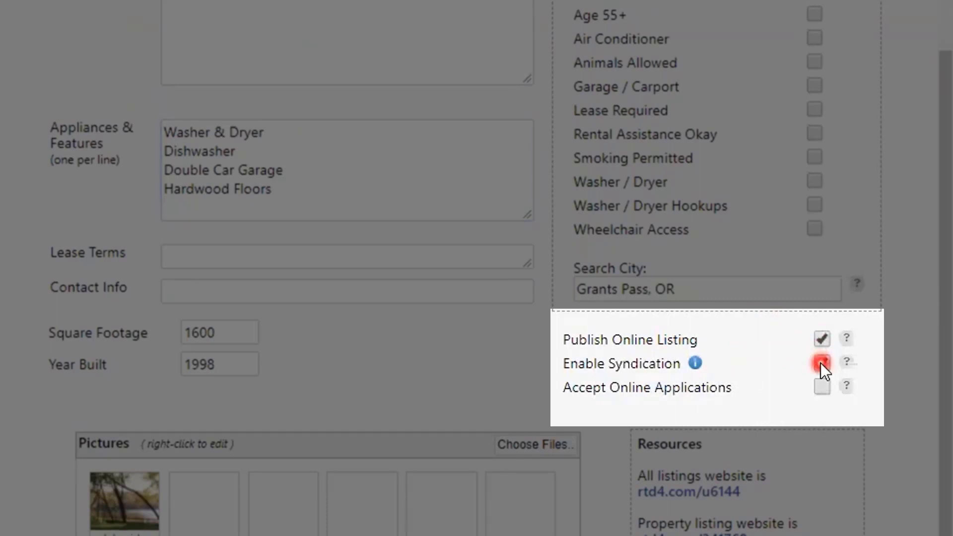
{"action": "left_click", "coordinate": [695, 363]}
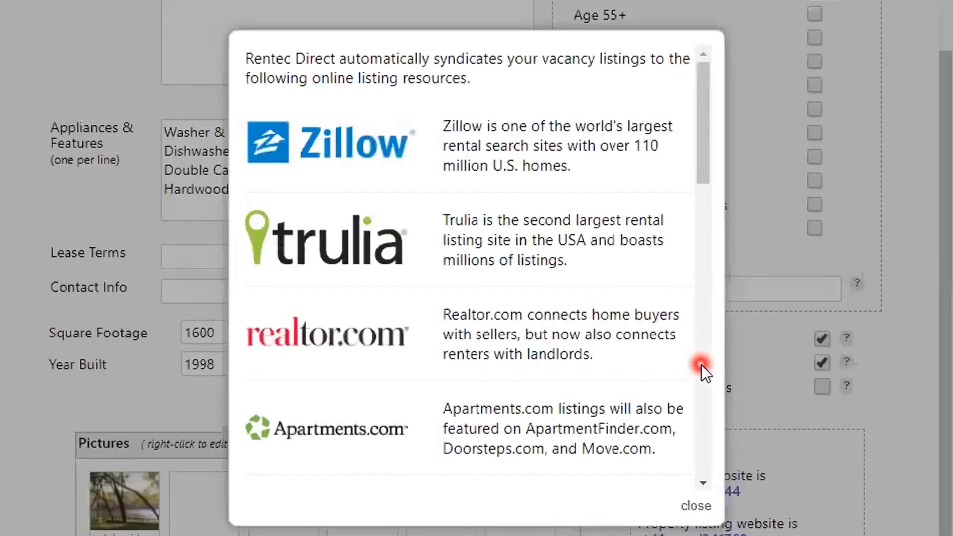
{"action": "left_click", "coordinate": [702, 109]}
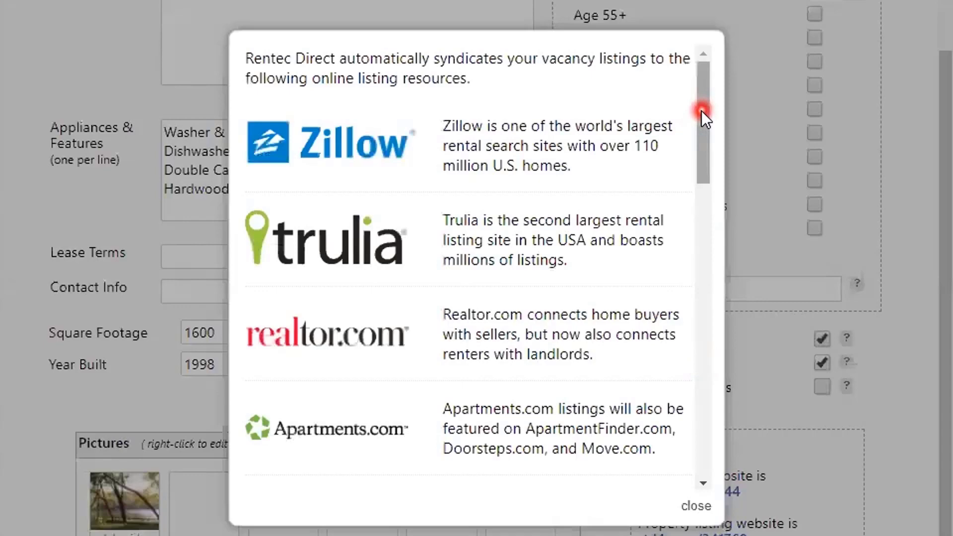
{"action": "mouse_move", "coordinate": [701, 112]}
{"action": "left_mouse_down"}
{"action": "mouse_move", "coordinate": [713, 183]}
{"action": "mouse_move", "coordinate": [715, 106]}
{"action": "left_mouse_up"}
{"action": "left_click", "coordinate": [696, 506]}
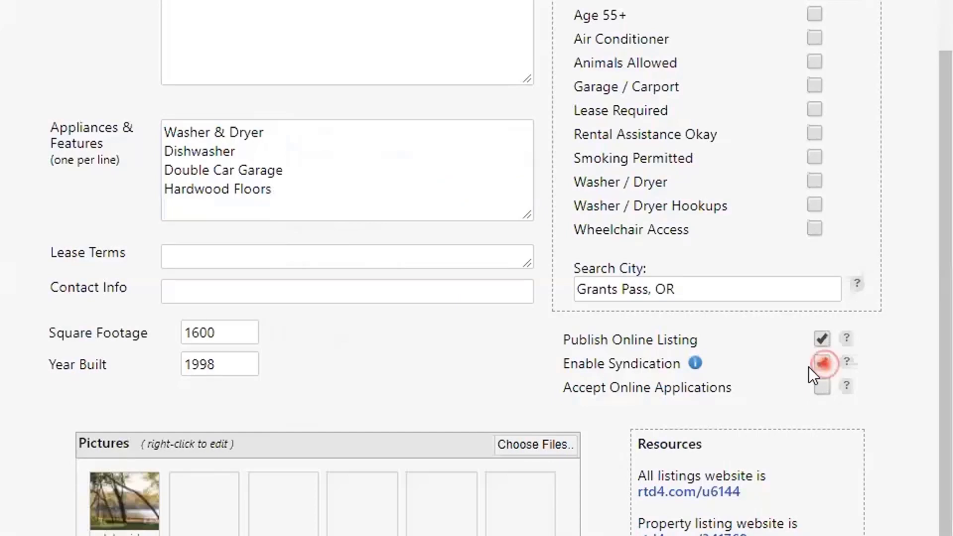
Enable Accept Online Applications, save the property profile, and reopen it from the Listed Online icon
{"action": "left_click", "coordinate": [822, 386]}
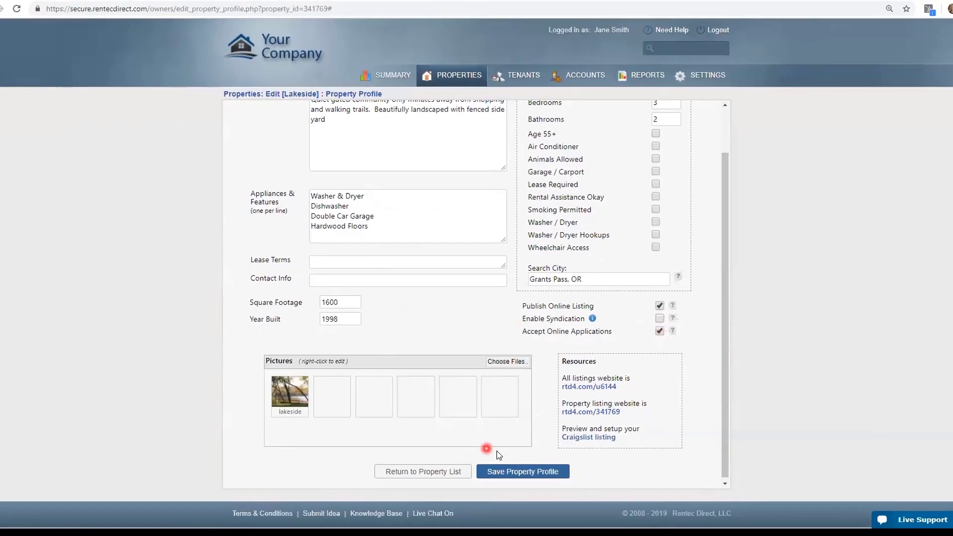
{"action": "left_click", "coordinate": [509, 472]}
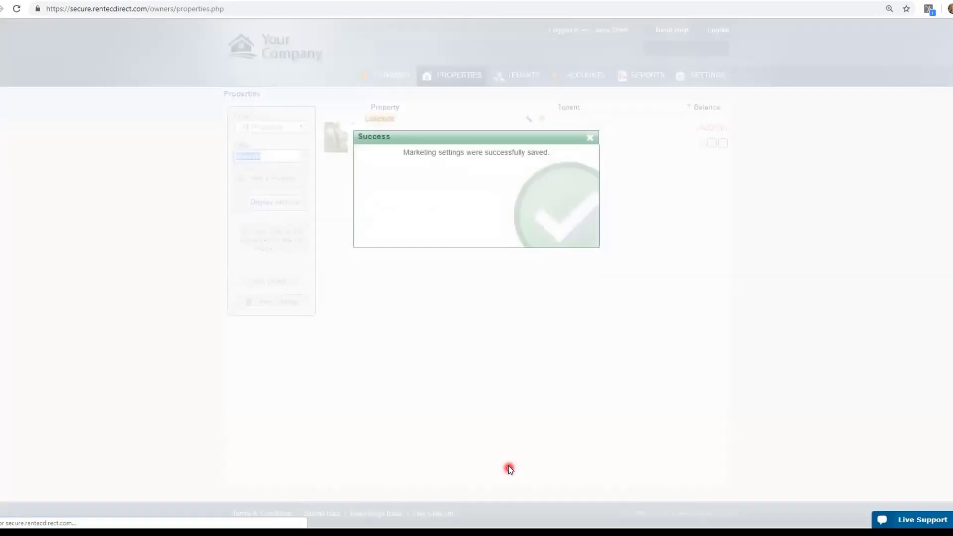
{"action": "left_click", "coordinate": [590, 137]}
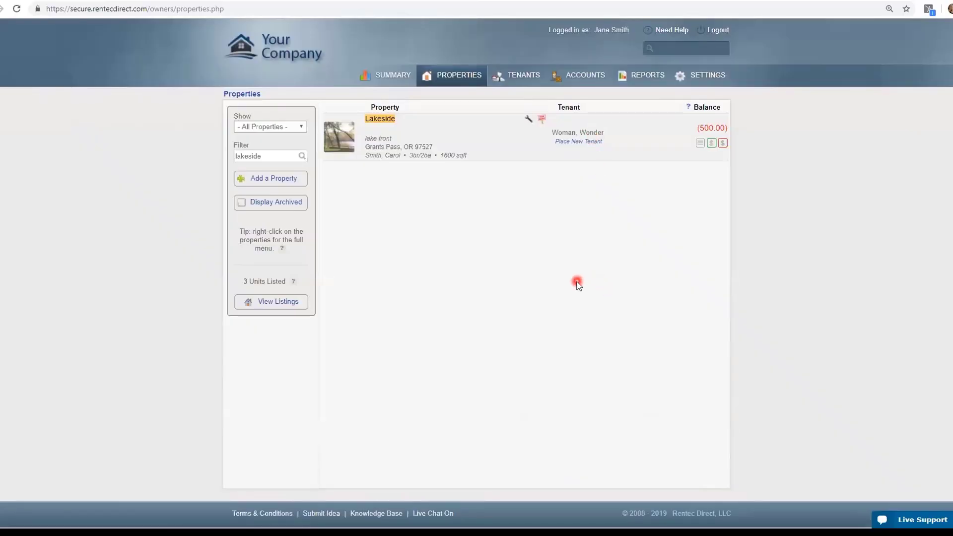
{"action": "left_click", "coordinate": [543, 121]}
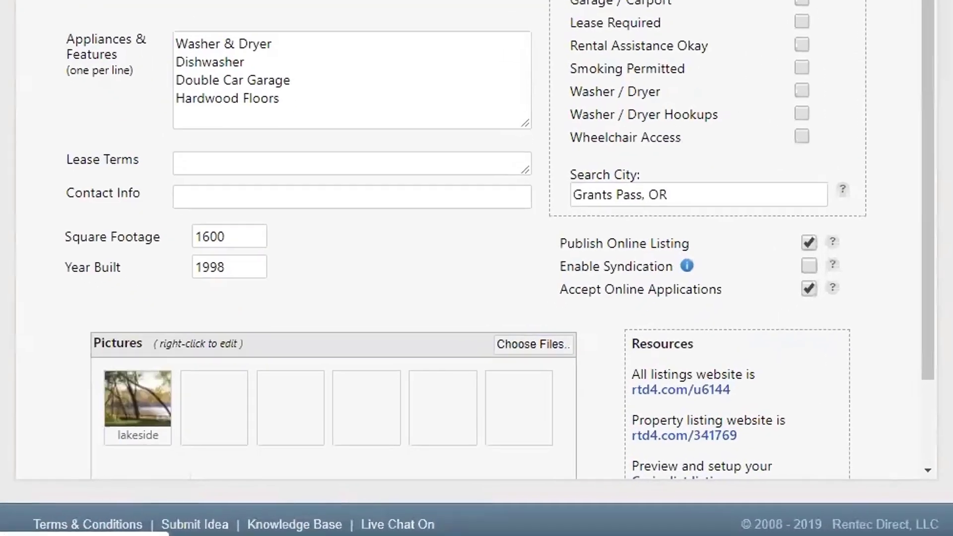
{"action": "scroll", "coordinate": [704, 134], "scroll_direction": "down", "scroll_amount": 2}
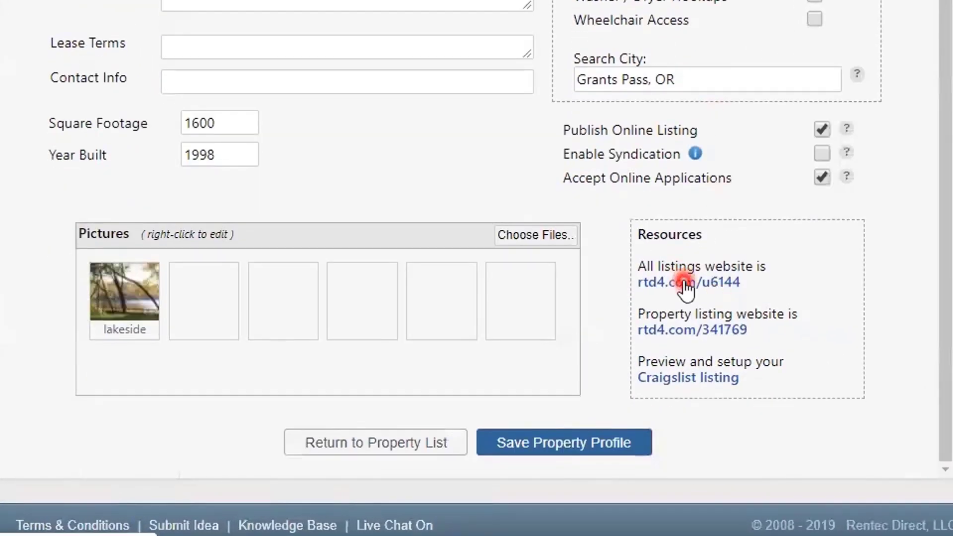
{"action": "left_click", "coordinate": [685, 283]}
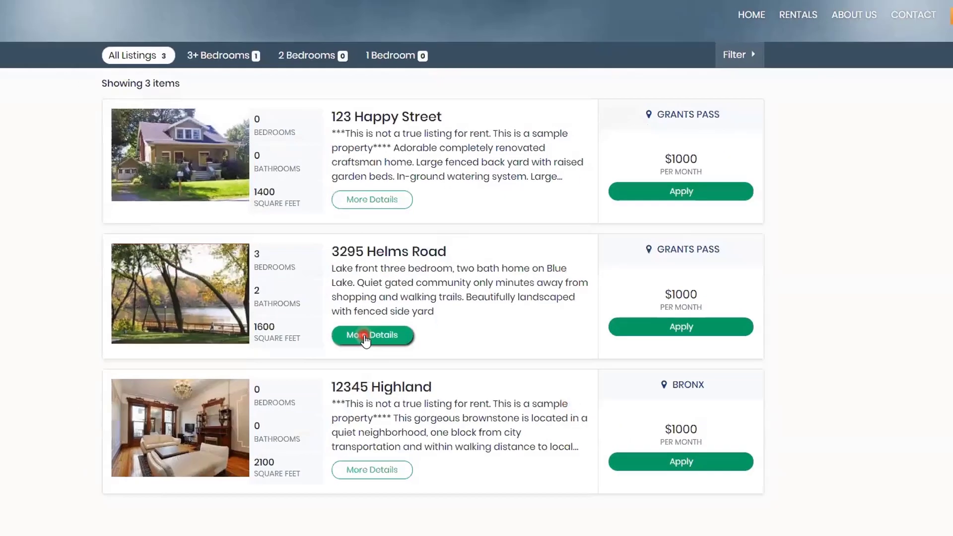
{"action": "left_click", "coordinate": [365, 336]}
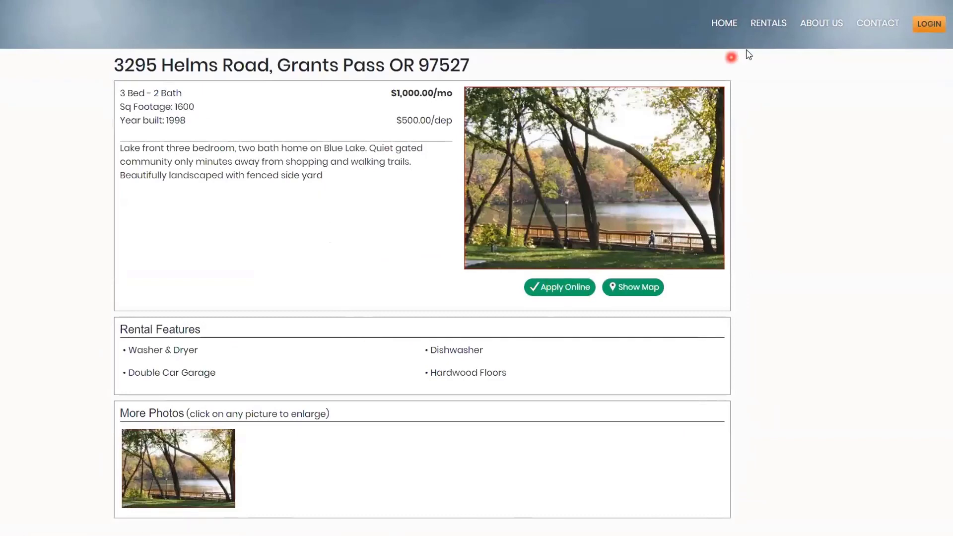
{"action": "left_click", "coordinate": [768, 29]}
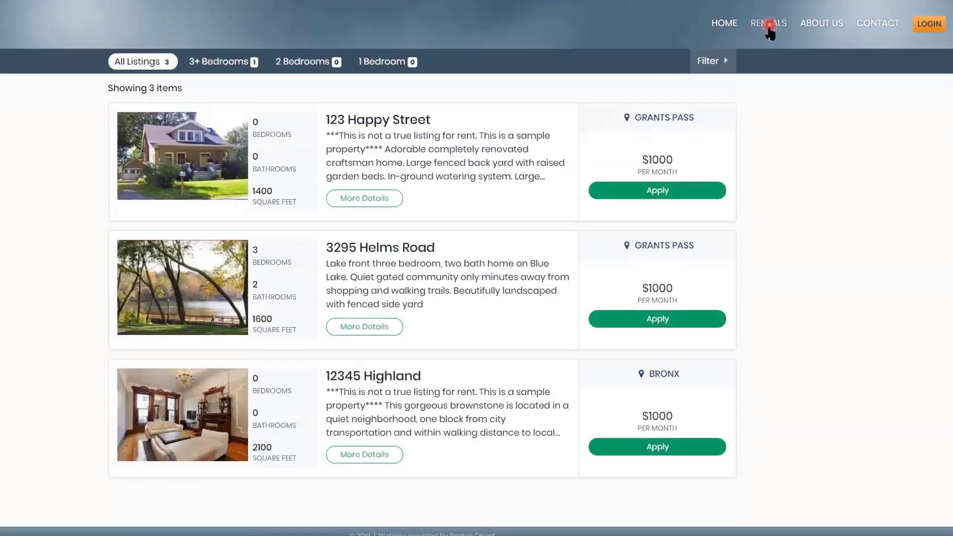
Filter the rentals to Animals Allowed, Month to Month and Rental Assistance Okay
{"action": "left_click", "coordinate": [707, 63]}
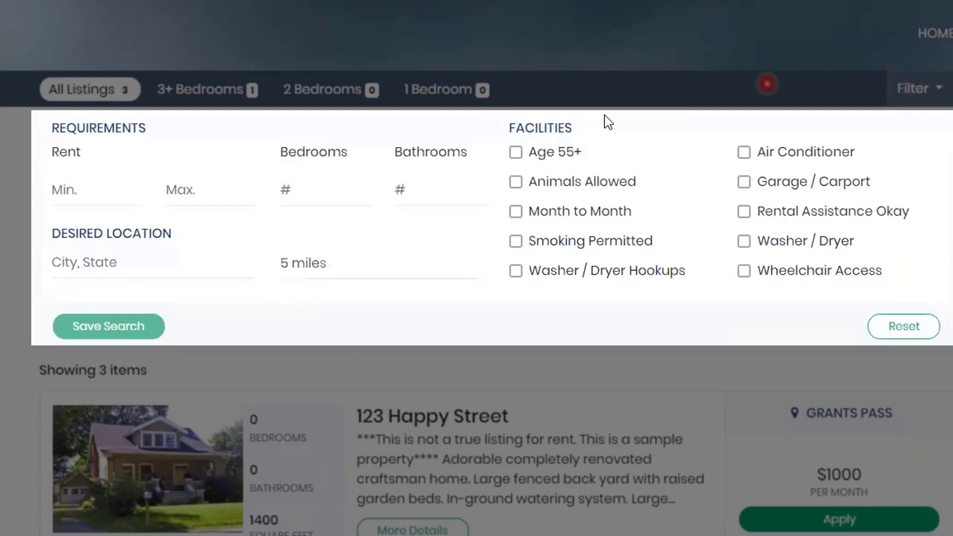
{"action": "left_click", "coordinate": [517, 182]}
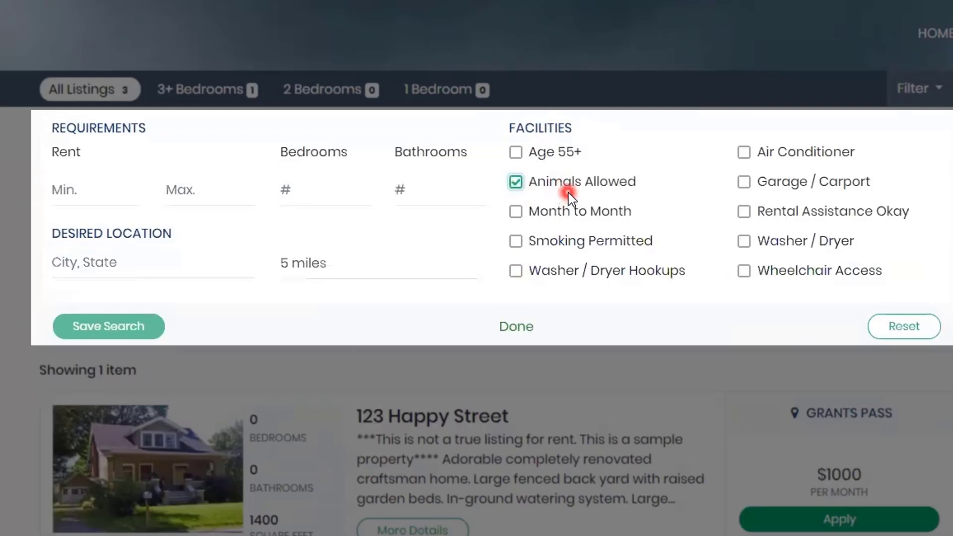
{"action": "left_click", "coordinate": [517, 214]}
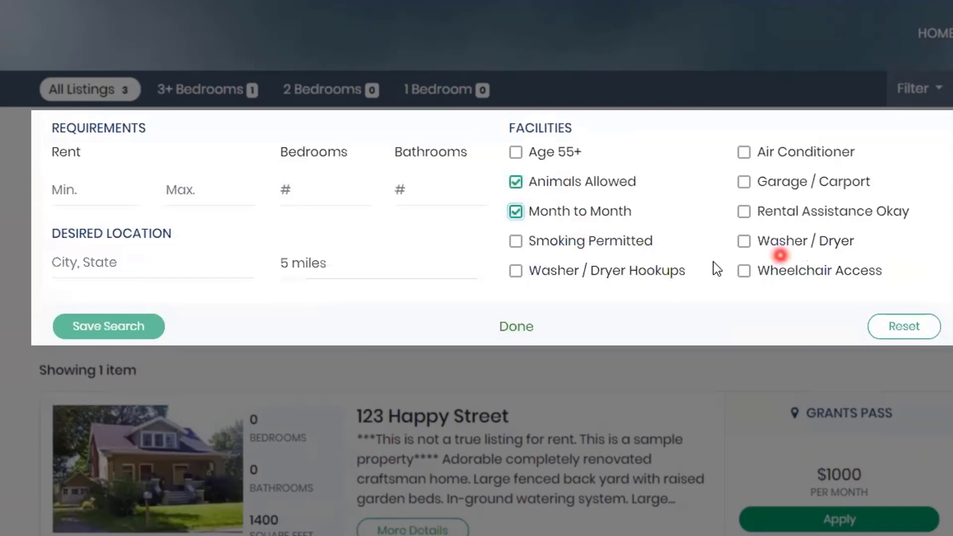
{"action": "left_click", "coordinate": [742, 212]}
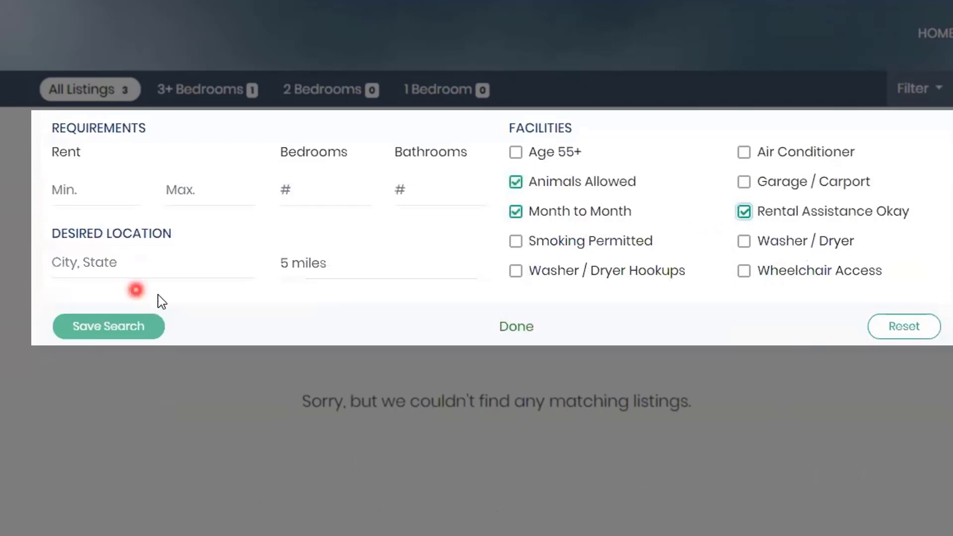
{"action": "left_click", "coordinate": [114, 326]}
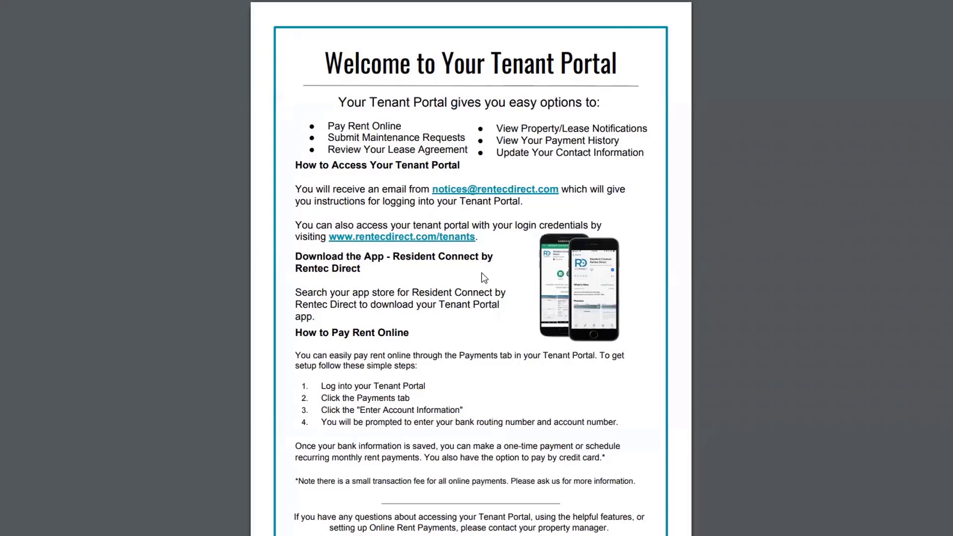
Look over the Welcome to Your Tenant Portal flyer, then return to the Lakeside property profile
{"action": "left_click", "coordinate": [526, 259]}
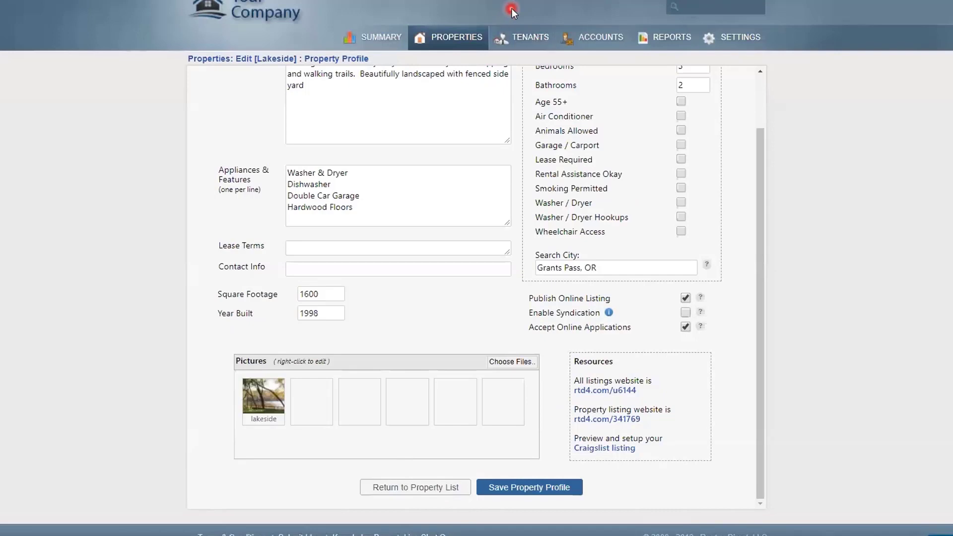
Clear the tenant filter and open the 123 Happy Street tenant's Edit Tenant details
{"action": "left_click", "coordinate": [528, 36]}
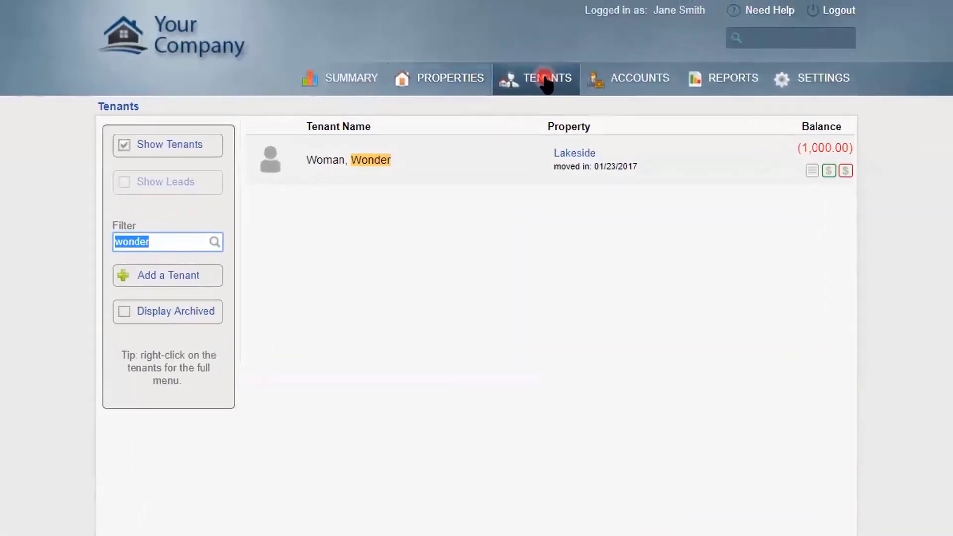
{"action": "key", "text": "BackSpace"}
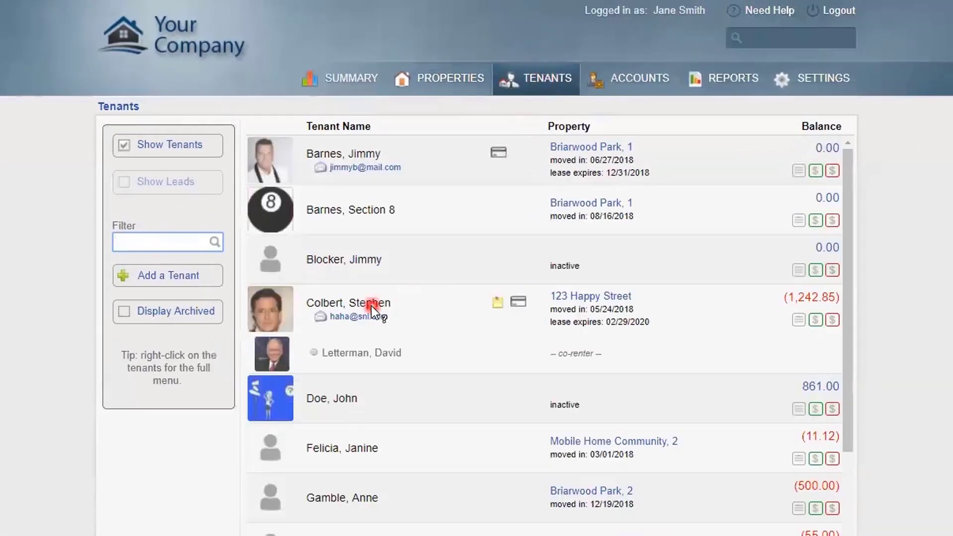
{"action": "right_click", "coordinate": [375, 302]}
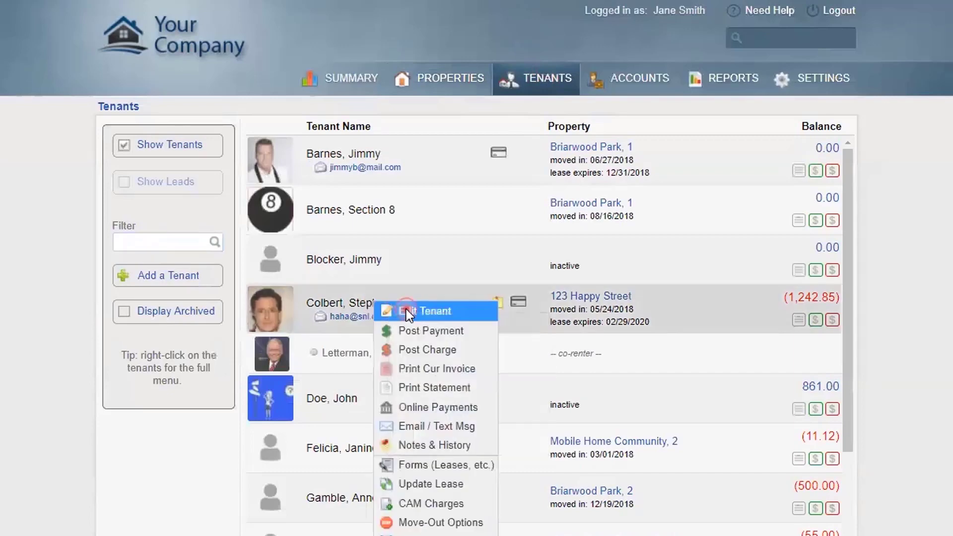
{"action": "left_click", "coordinate": [407, 311]}
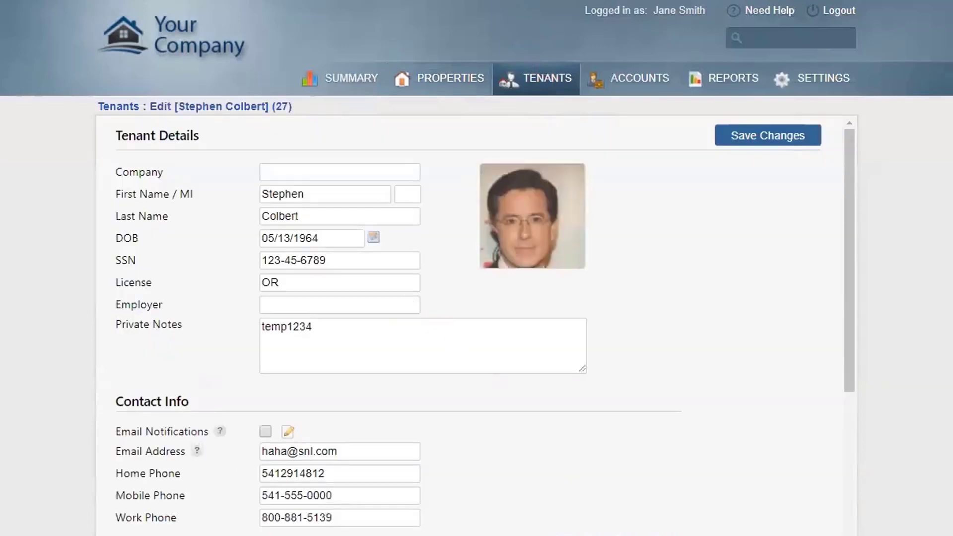
Check the tenant portal password dialog without changes, then log in as the tenant in incognito
{"action": "scroll", "coordinate": [840, 523], "scroll_direction": "down", "scroll_amount": 3}
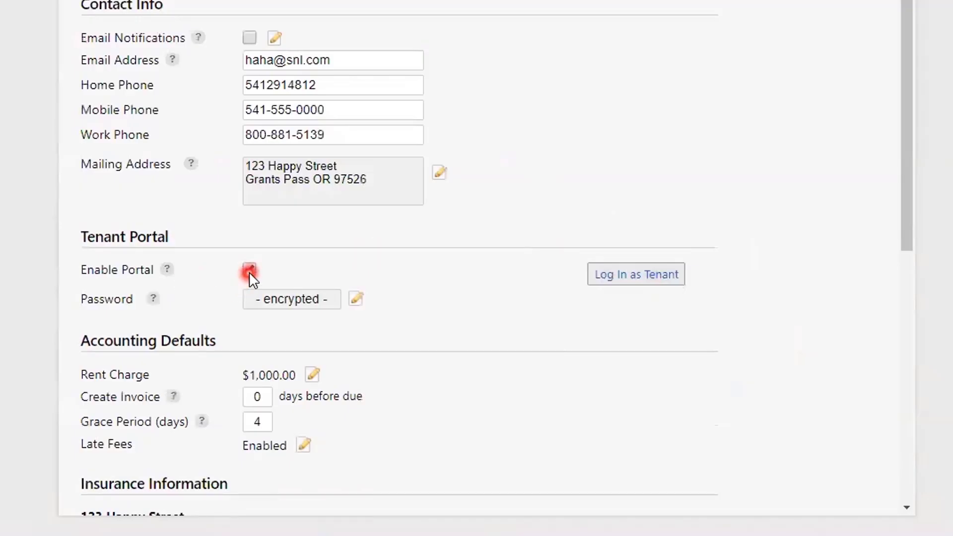
{"action": "left_click", "coordinate": [280, 300]}
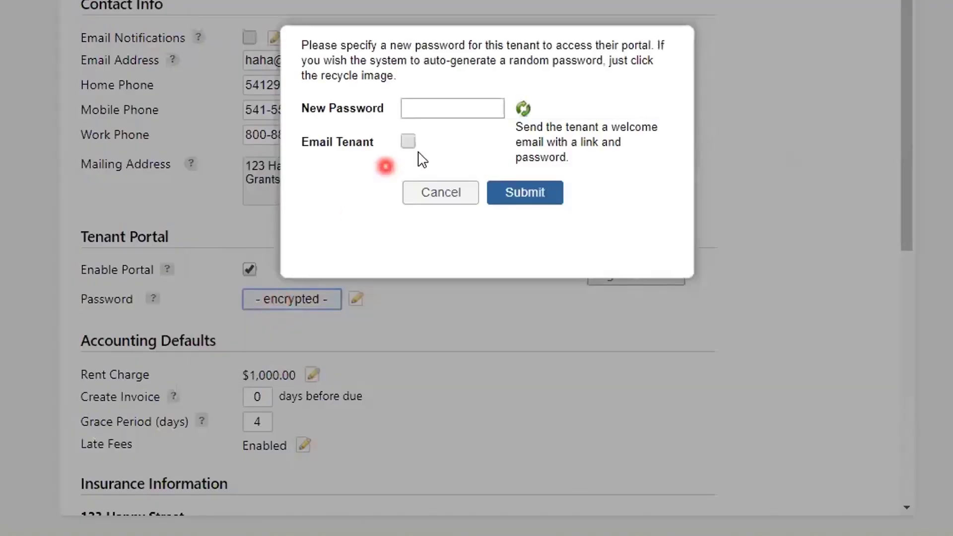
{"action": "left_click", "coordinate": [426, 193]}
{"action": "right_click", "coordinate": [619, 273]}
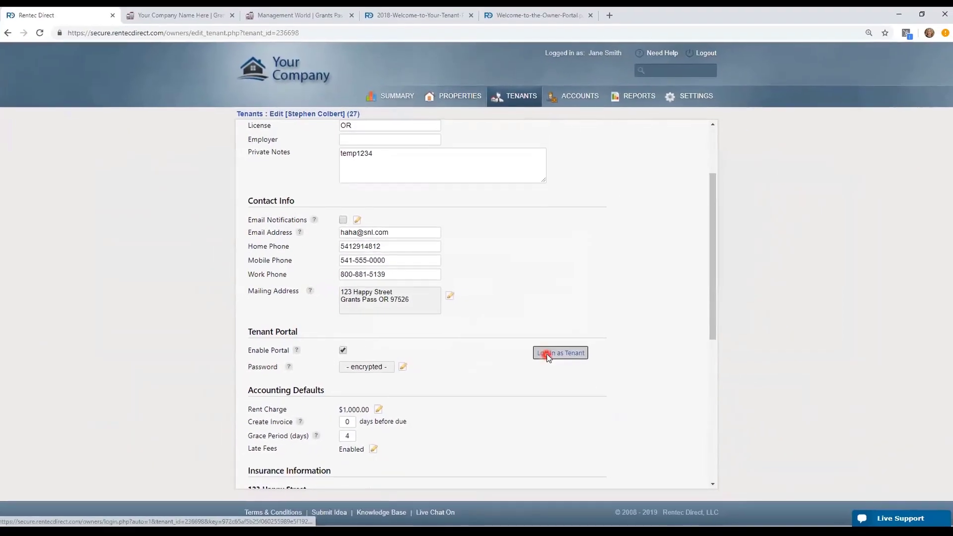
{"action": "left_click", "coordinate": [567, 387]}
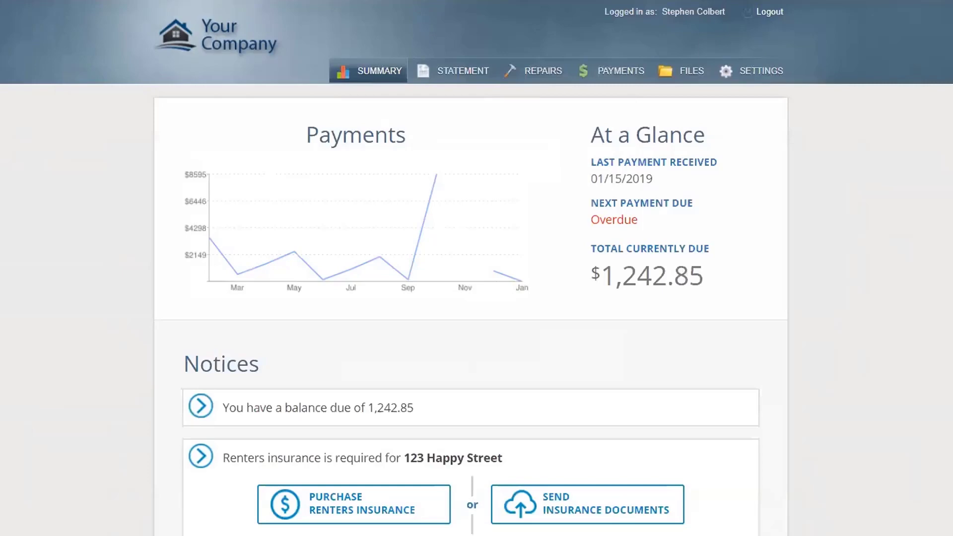
Visit the tenant portal's Statement, Repairs, Report an Issue, Payments and Files pages
{"action": "left_click", "coordinate": [482, 79]}
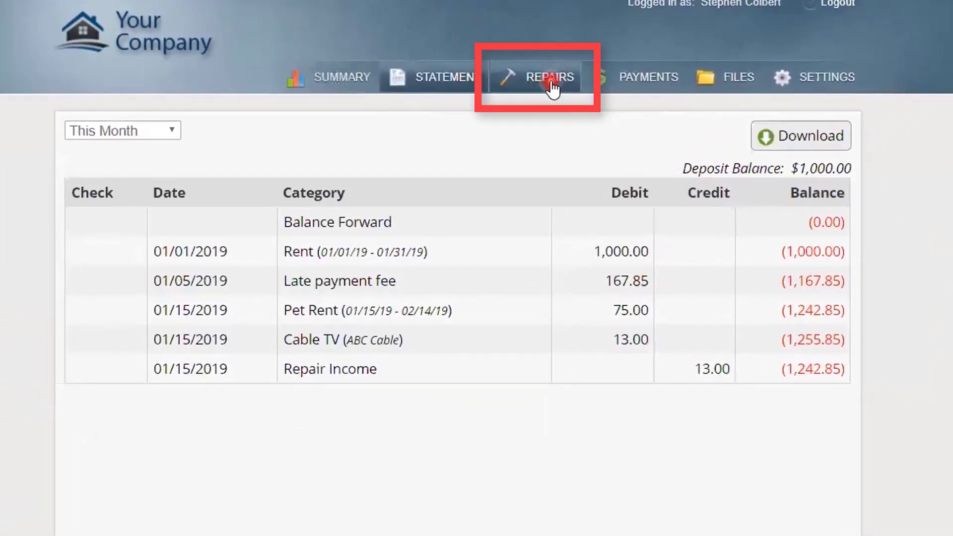
{"action": "left_click", "coordinate": [551, 84]}
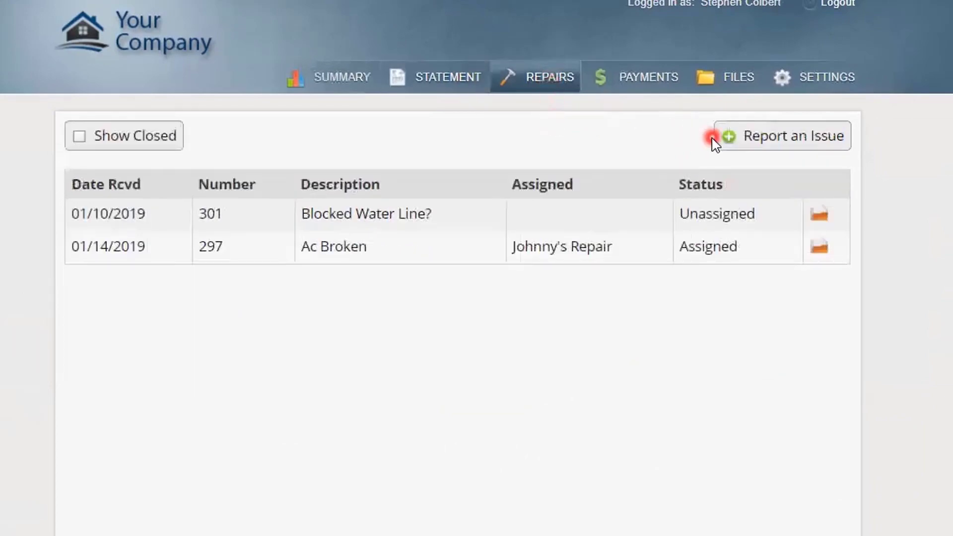
{"action": "left_click", "coordinate": [734, 141]}
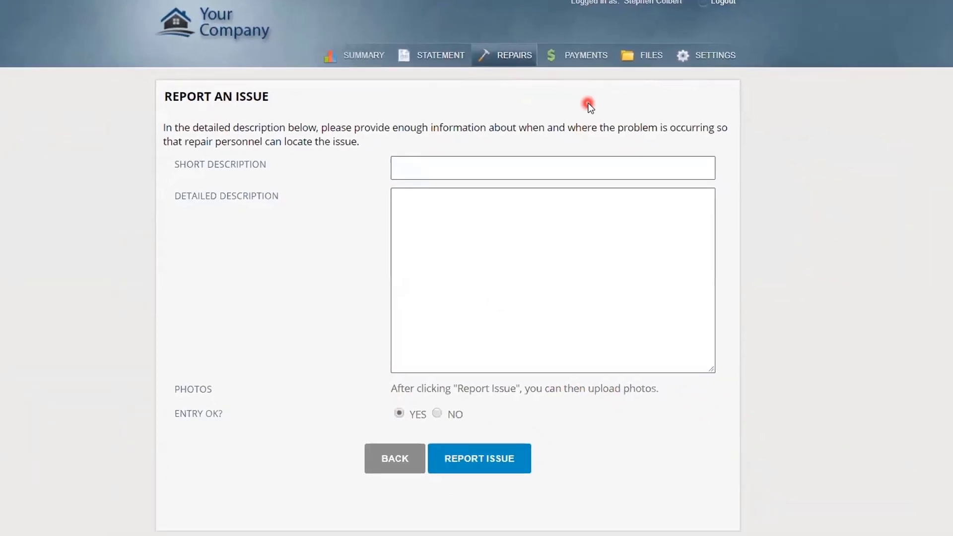
{"action": "left_click", "coordinate": [545, 47]}
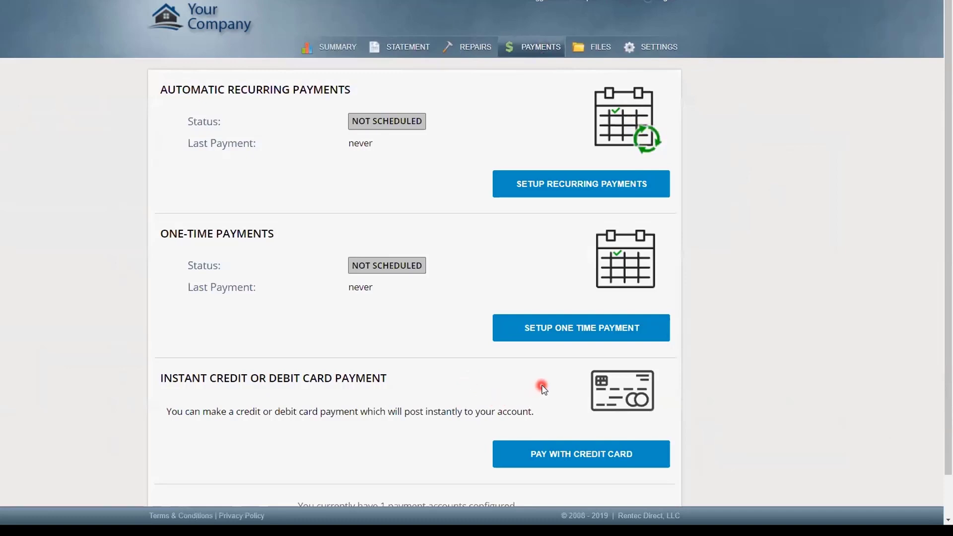
{"action": "left_click", "coordinate": [599, 49]}
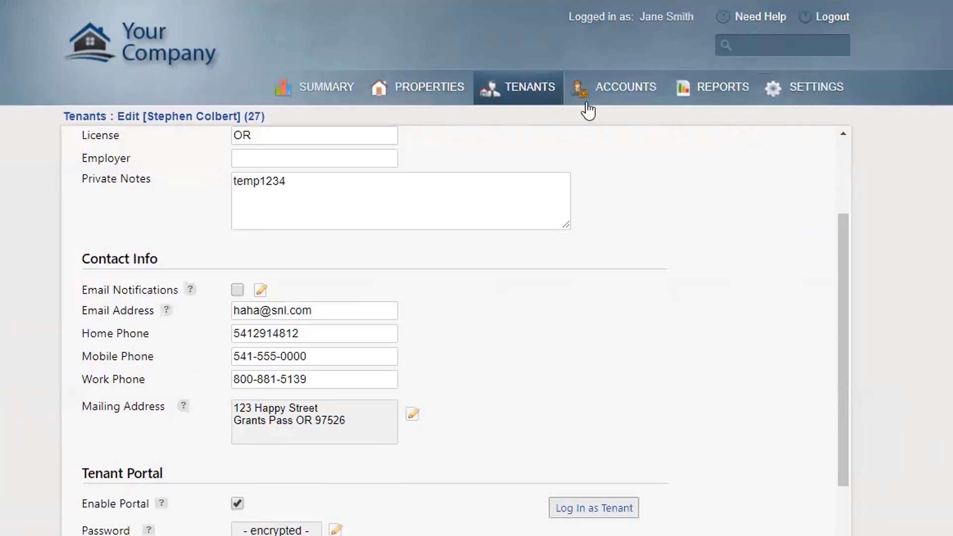
Open Brown LLC's Edit Owner record and log in as that owner in an incognito window
{"action": "left_click", "coordinate": [637, 87]}
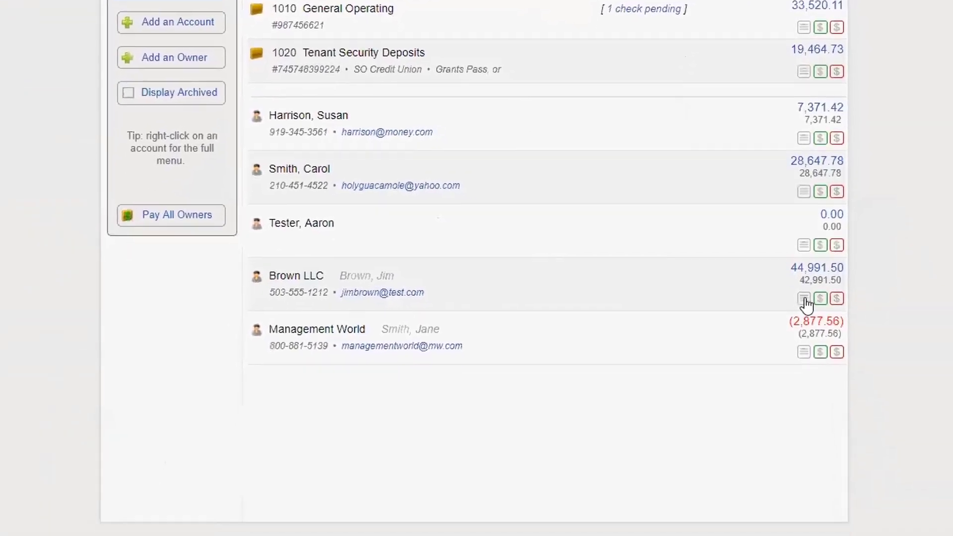
{"action": "left_click", "coordinate": [805, 494]}
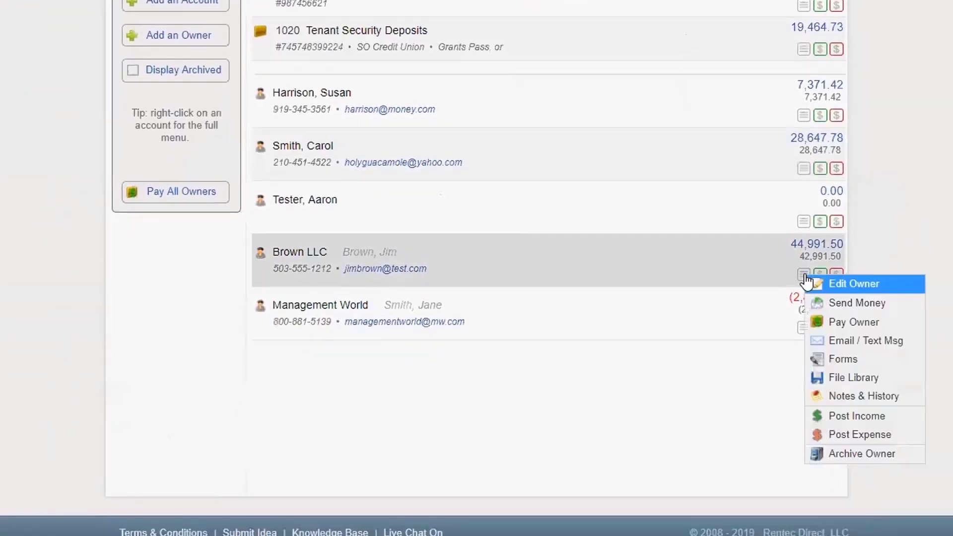
{"action": "left_click", "coordinate": [845, 284]}
{"action": "scroll", "coordinate": [651, 228], "scroll_direction": "down", "scroll_amount": 2}
{"action": "scroll", "coordinate": [652, 229], "scroll_direction": "down", "scroll_amount": 3}
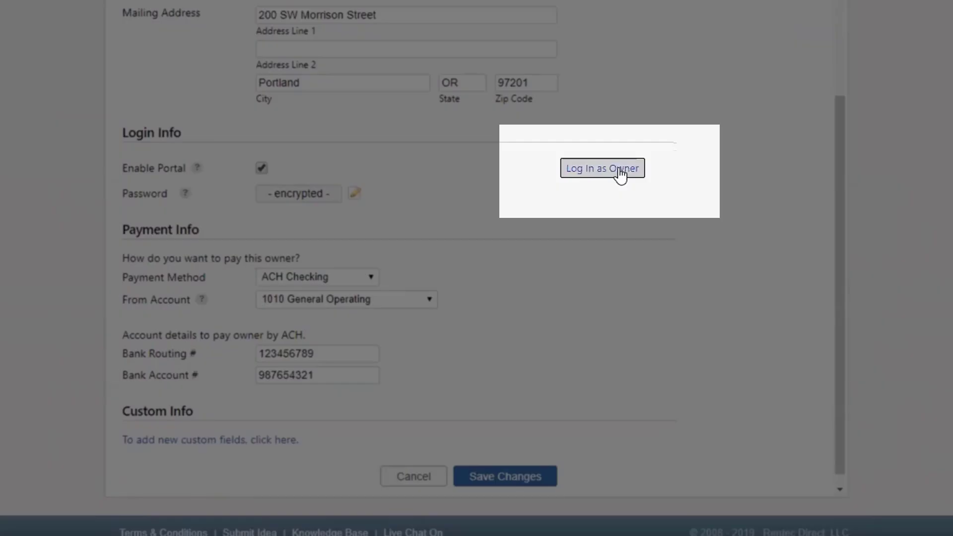
{"action": "right_click", "coordinate": [621, 173]}
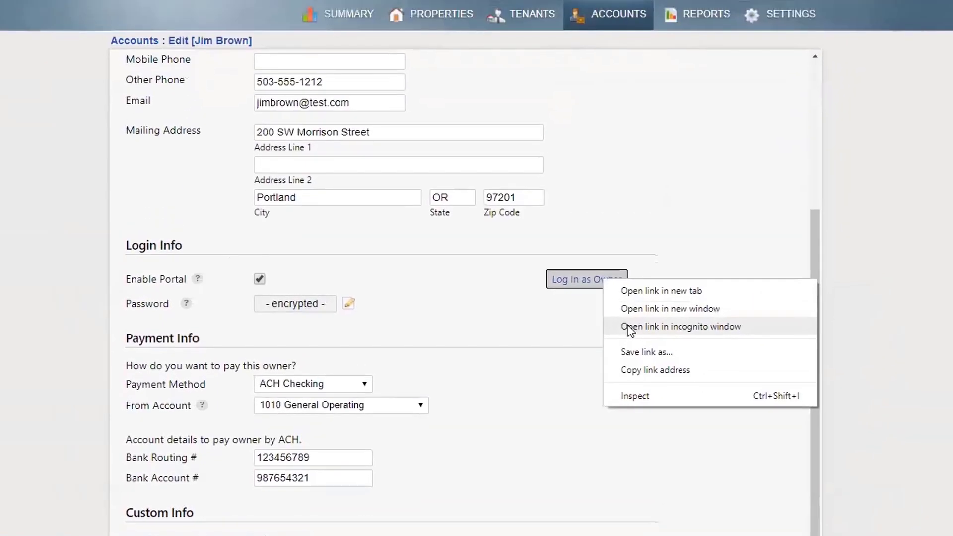
{"action": "left_click", "coordinate": [628, 327]}
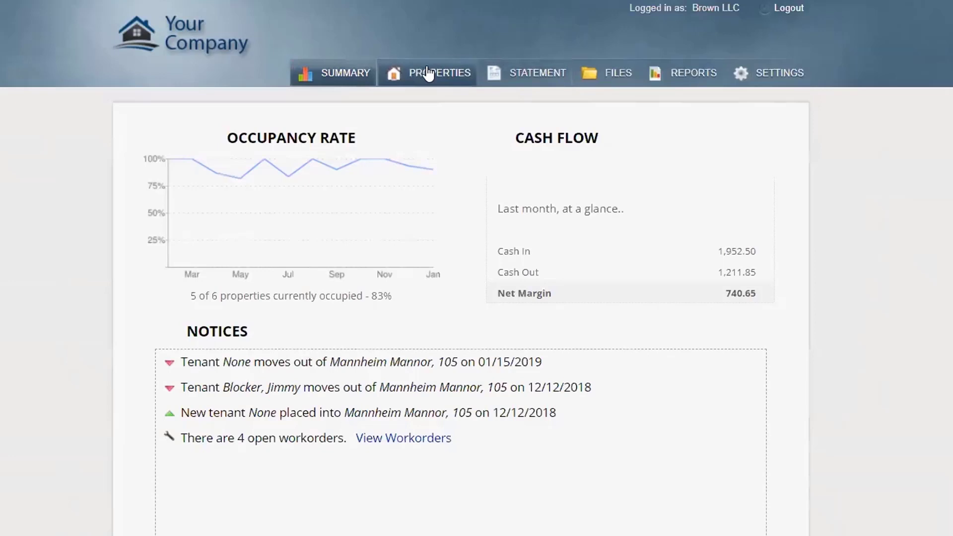
View the owner's properties, this year's statement, and the shared files list
{"action": "left_click", "coordinate": [432, 73]}
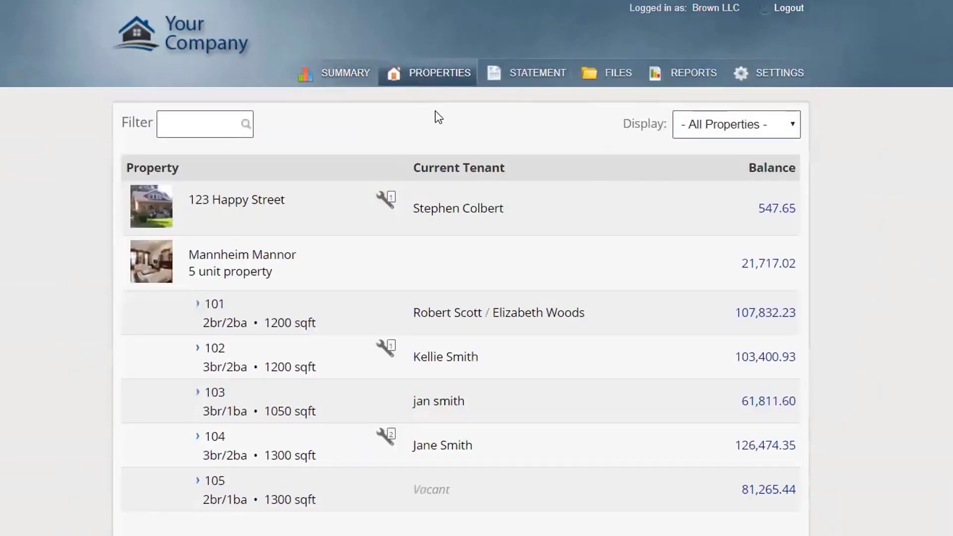
{"action": "mouse_move", "coordinate": [393, 208]}
{"action": "left_click", "coordinate": [556, 80]}
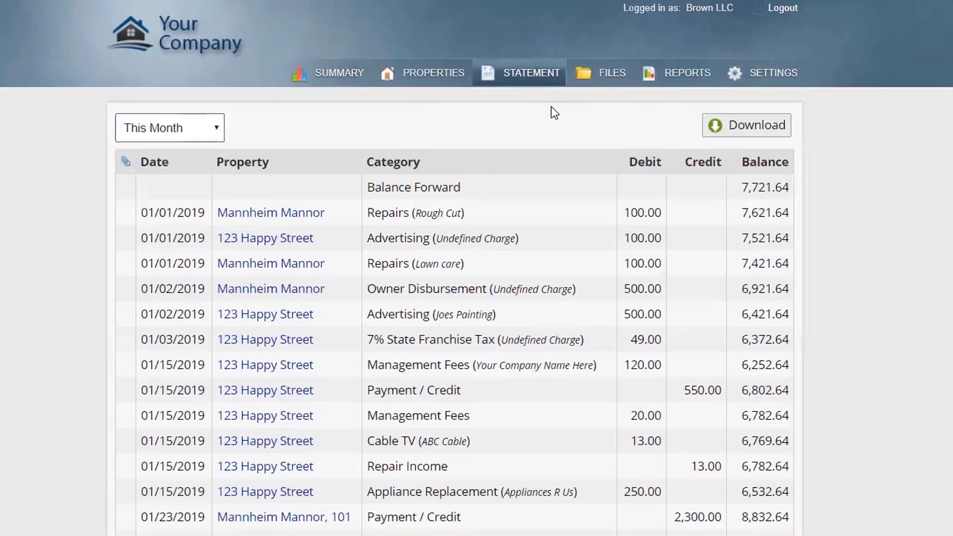
{"action": "left_click", "coordinate": [213, 128]}
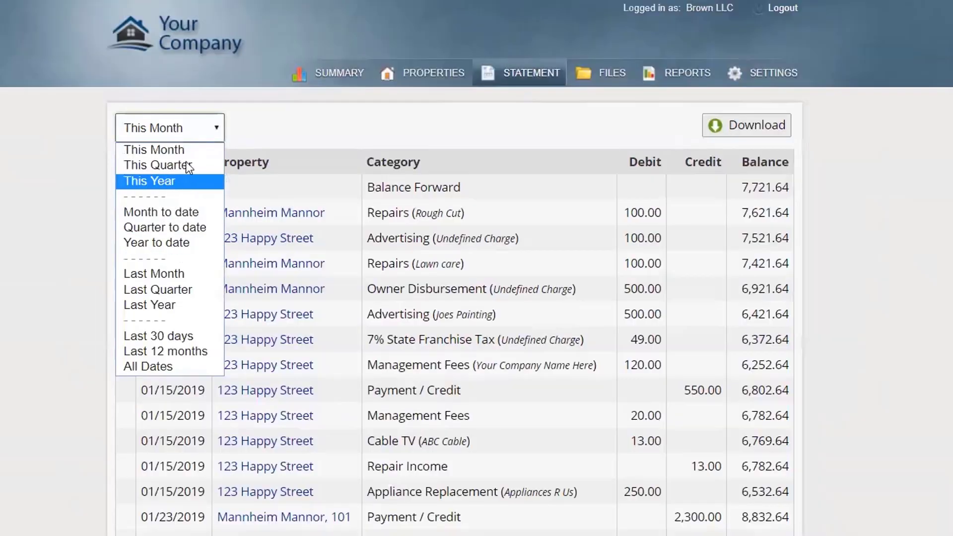
{"action": "left_click", "coordinate": [188, 182]}
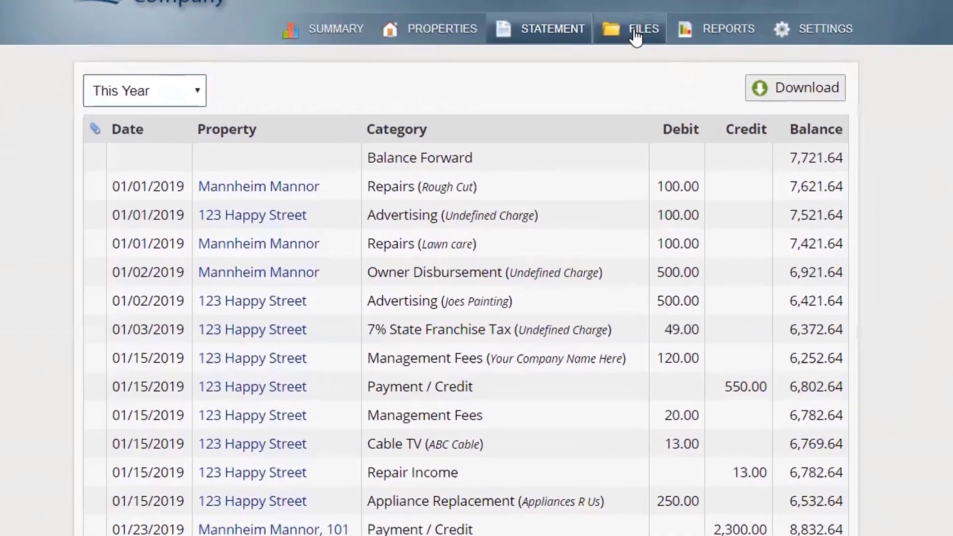
{"action": "left_click", "coordinate": [606, 77]}
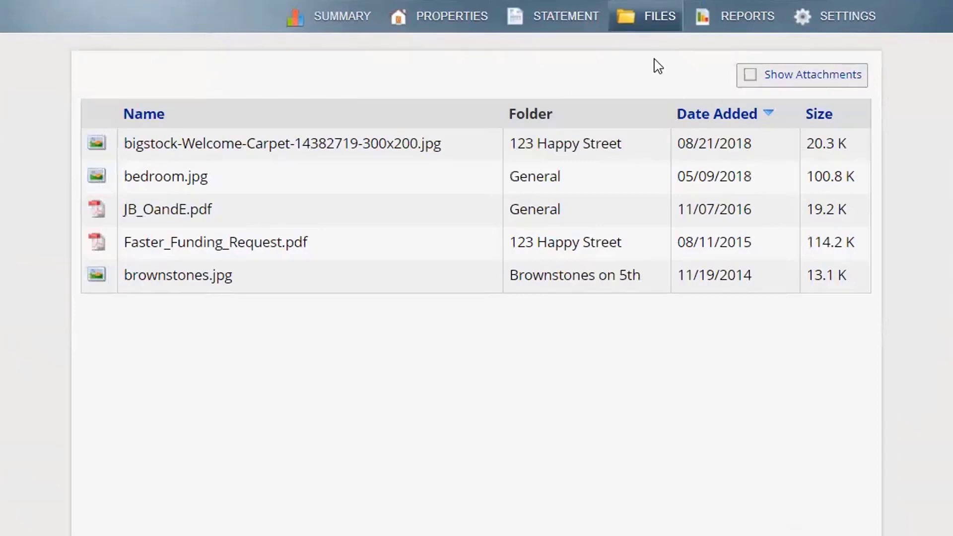
Check the owner's reports, leaving the date range unchanged, and return to the portal summary
{"action": "left_click", "coordinate": [751, 20]}
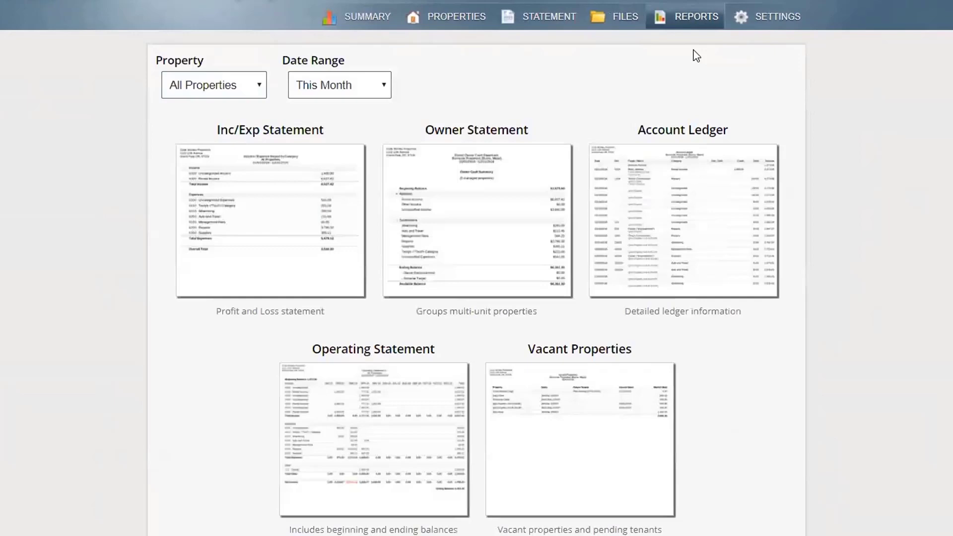
{"action": "left_click", "coordinate": [385, 85]}
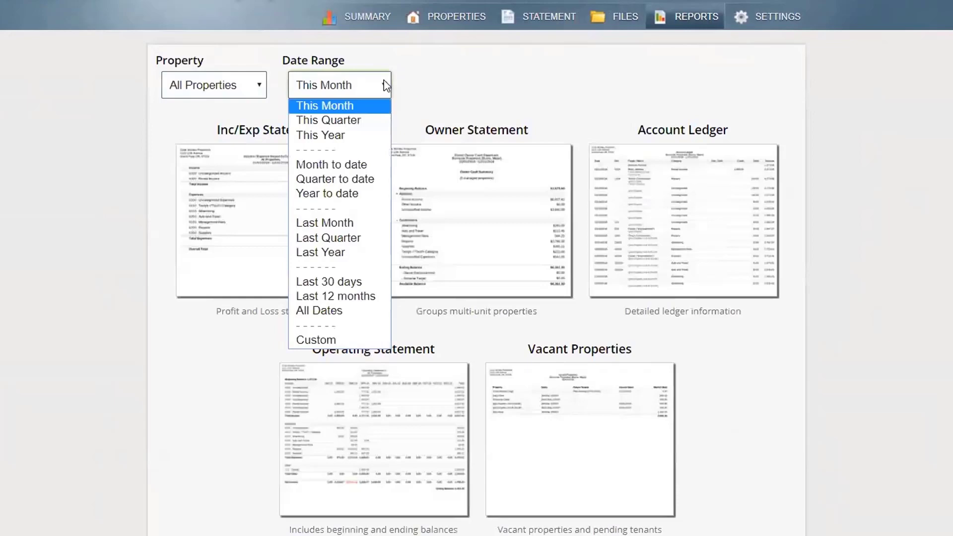
{"action": "left_click", "coordinate": [419, 68]}
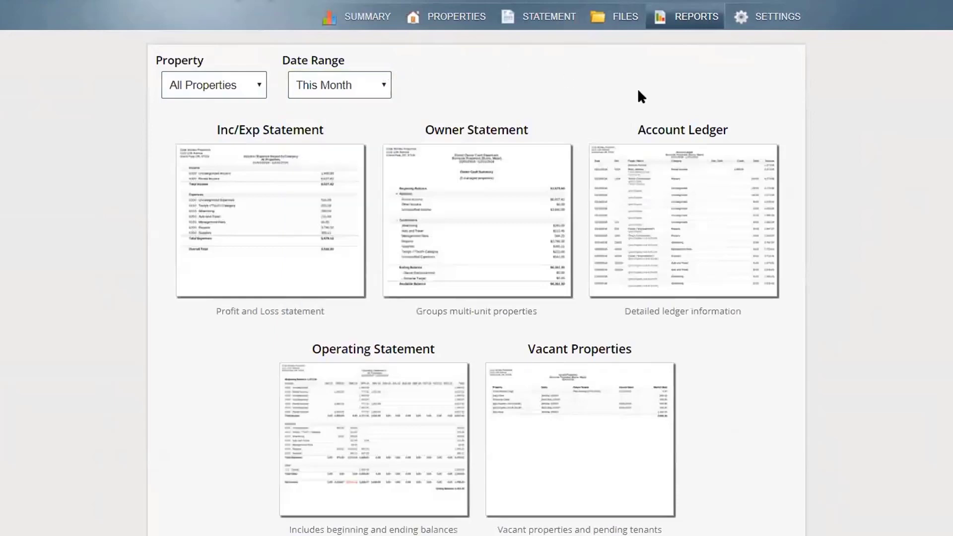
{"action": "left_click", "coordinate": [357, 24]}
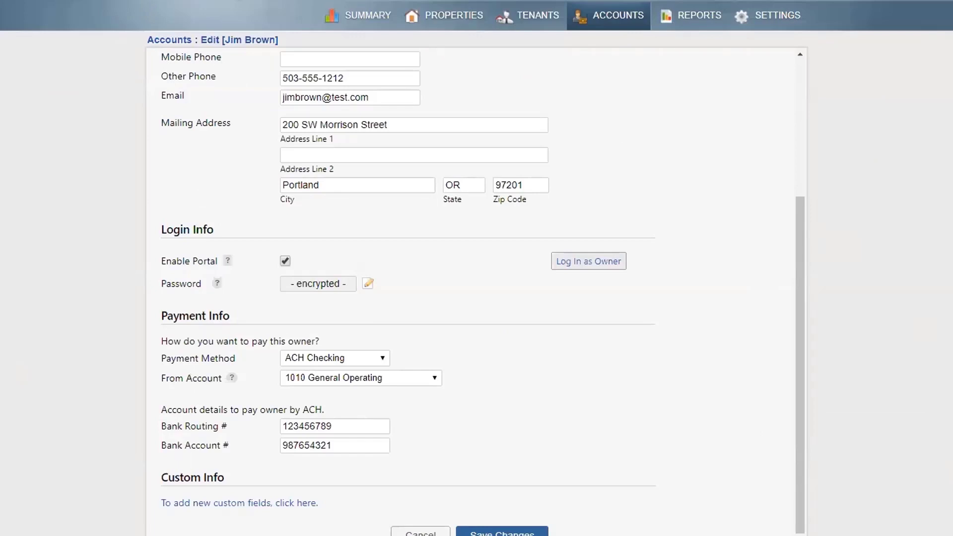
Look over the Add an Account form under Accounts, then return to Settings
{"action": "left_click", "coordinate": [775, 21]}
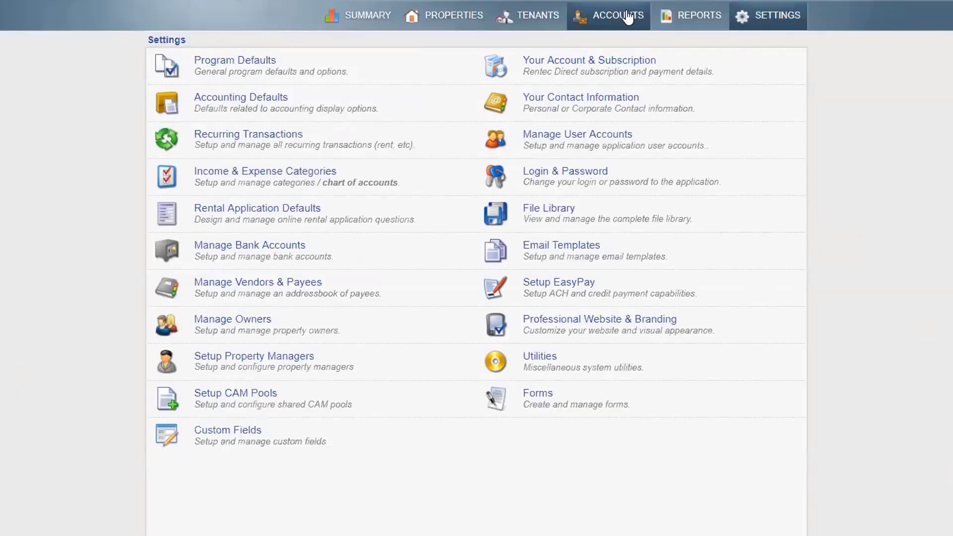
{"action": "left_click", "coordinate": [630, 18]}
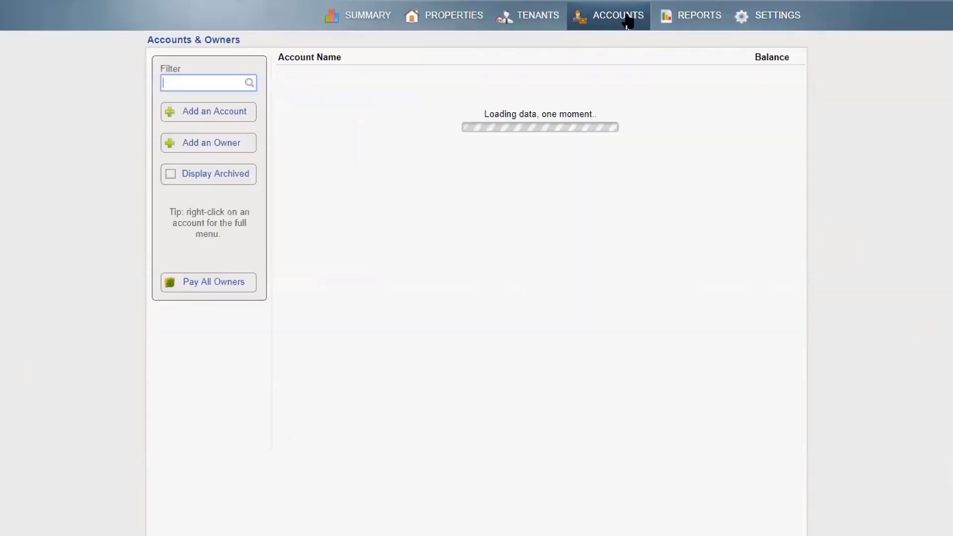
{"action": "left_click", "coordinate": [237, 111]}
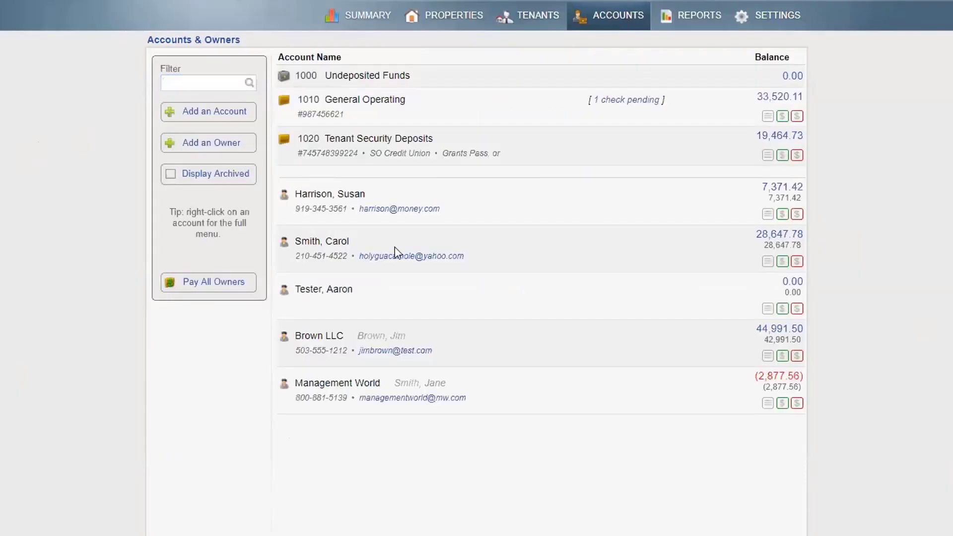
{"action": "scroll", "coordinate": [578, 271], "scroll_direction": "down", "scroll_amount": 4}
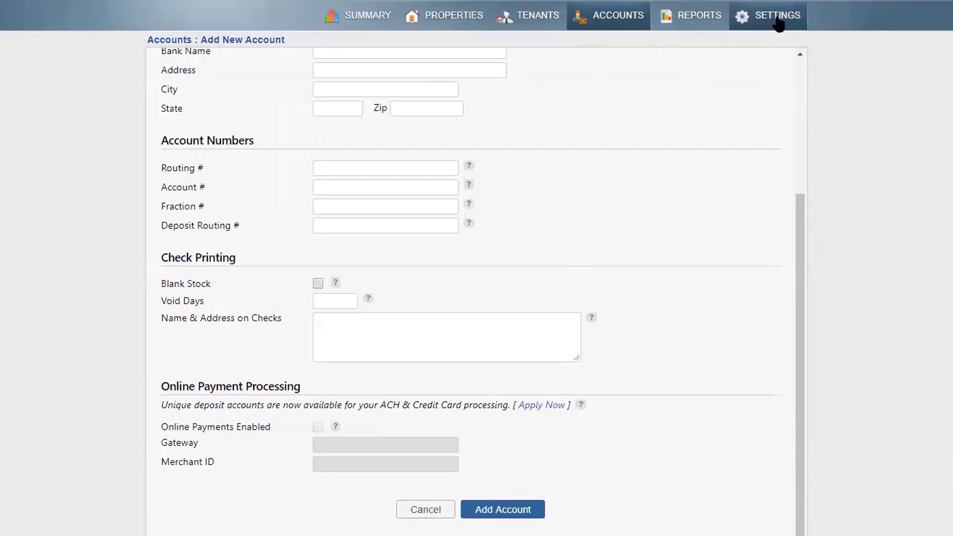
{"action": "left_click", "coordinate": [778, 20]}
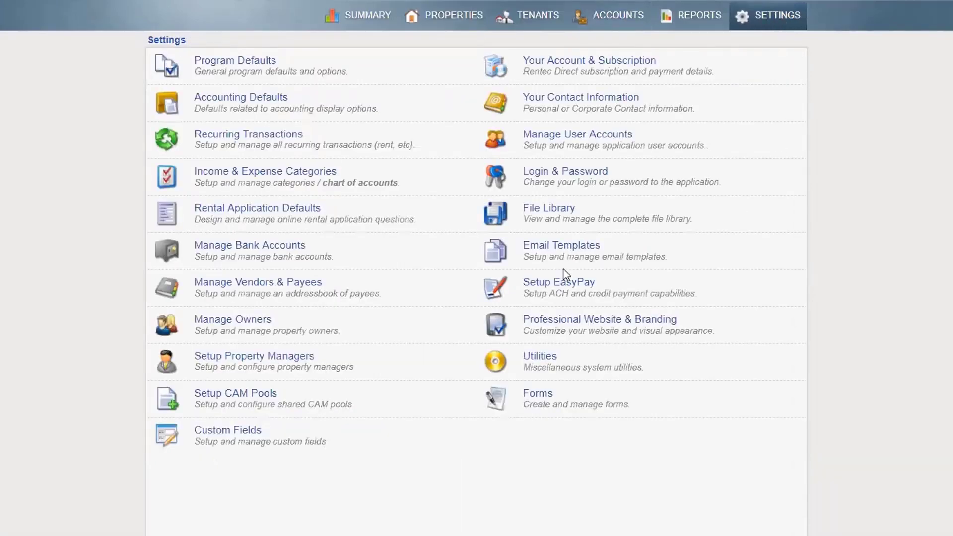
Open Setup EasyPay, keep 1010 General Operating as default outgoing account, and review ACH options
{"action": "left_click", "coordinate": [558, 282]}
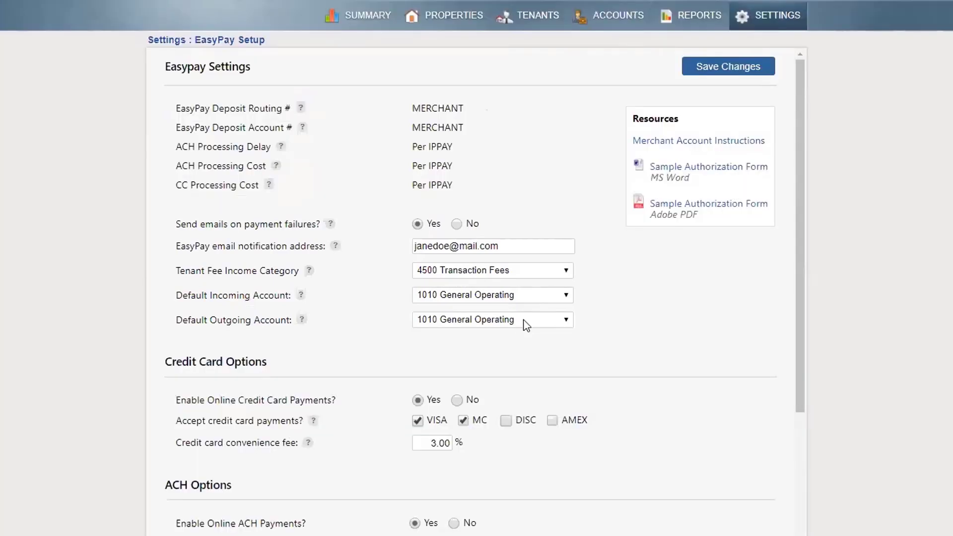
{"action": "left_click", "coordinate": [524, 320]}
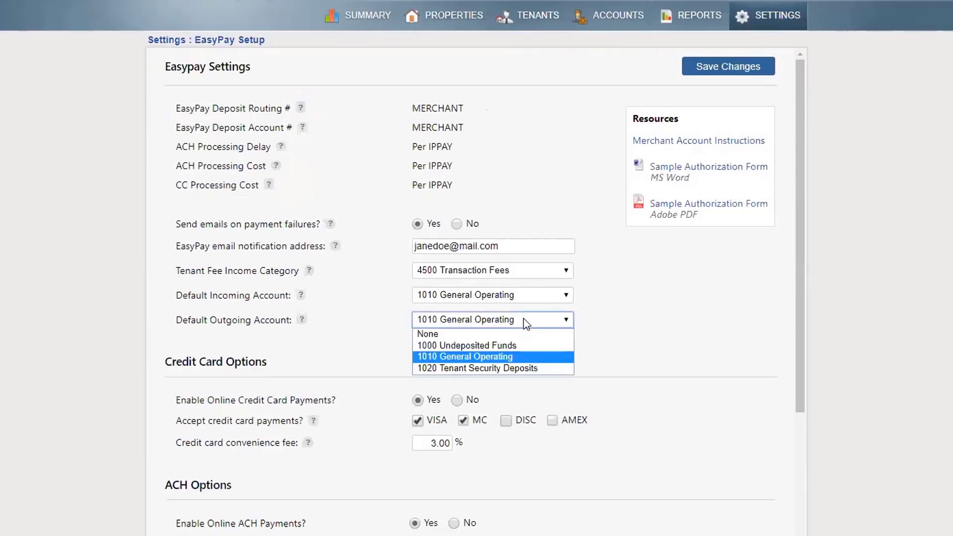
{"action": "left_click", "coordinate": [531, 321]}
{"action": "scroll", "coordinate": [530, 321], "scroll_direction": "down", "scroll_amount": 2}
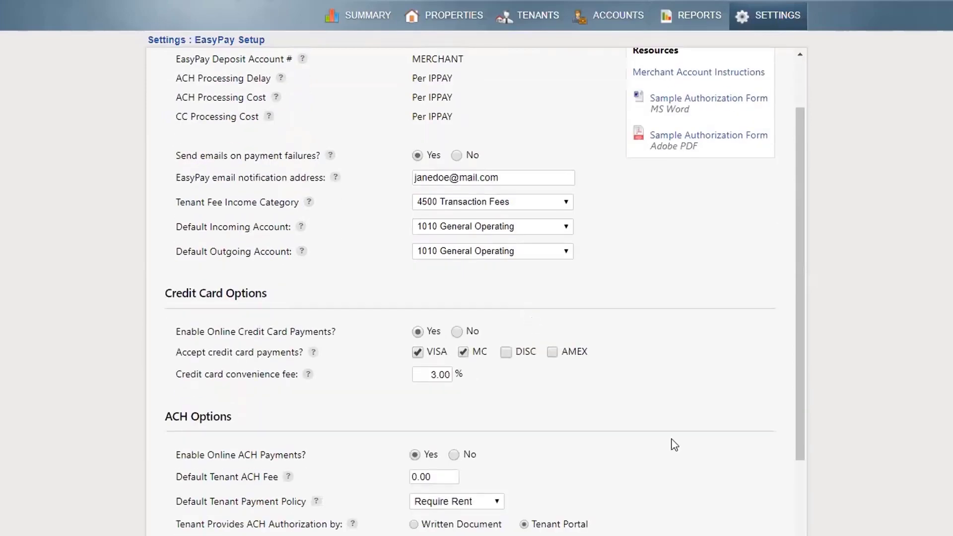
{"action": "scroll", "coordinate": [674, 445], "scroll_direction": "down", "scroll_amount": 3}
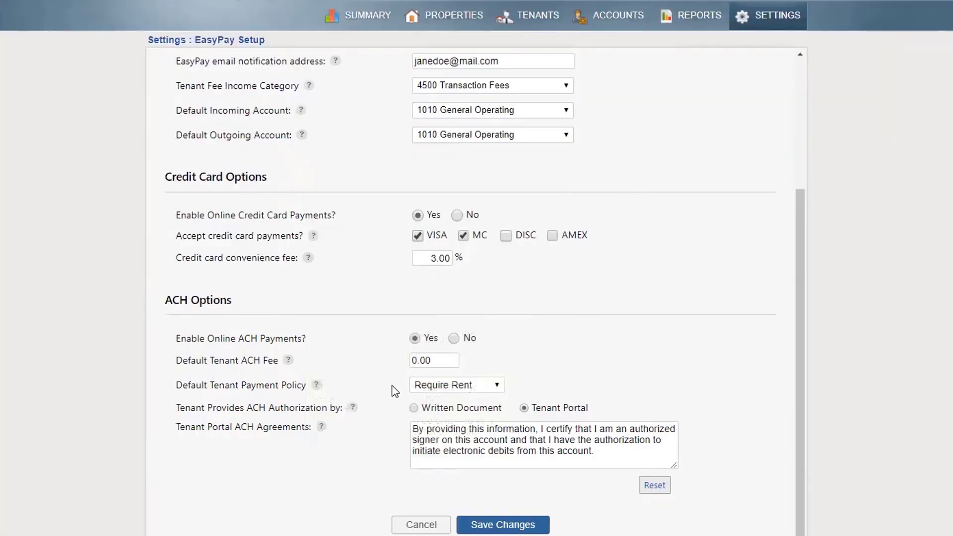
Filter tenants by the tenant's name and open the Lakeside tenant's Online Payments settings
{"action": "left_click", "coordinate": [547, 20]}
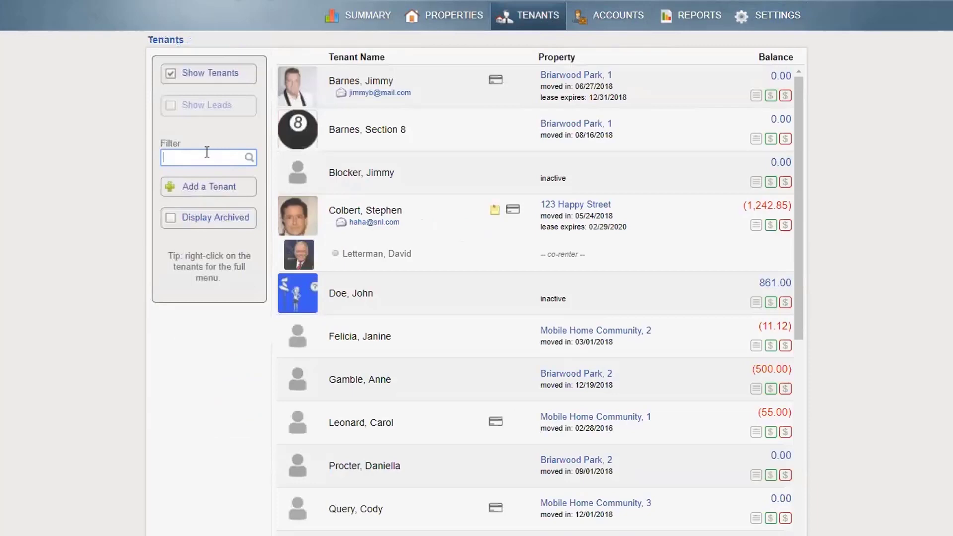
{"action": "type", "text": "wonder"}
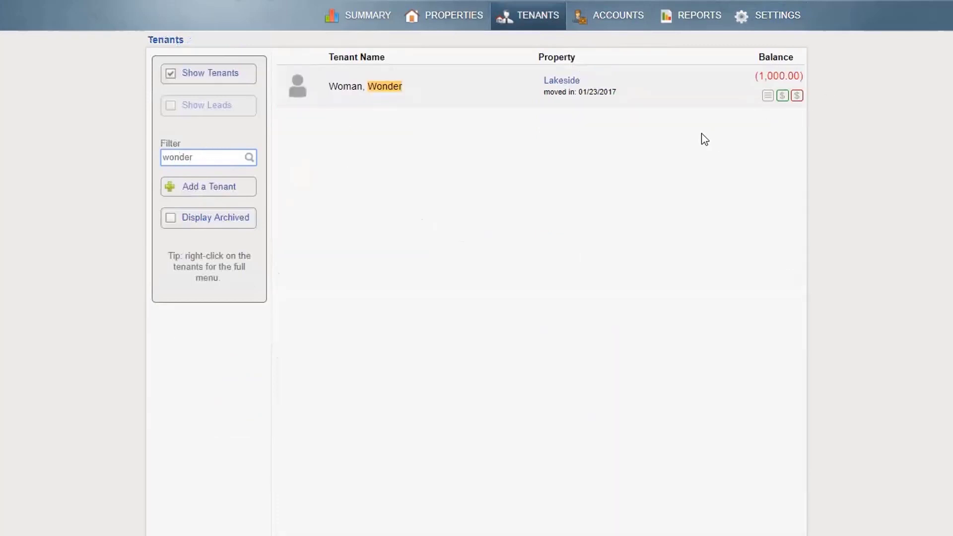
{"action": "left_click", "coordinate": [767, 97]}
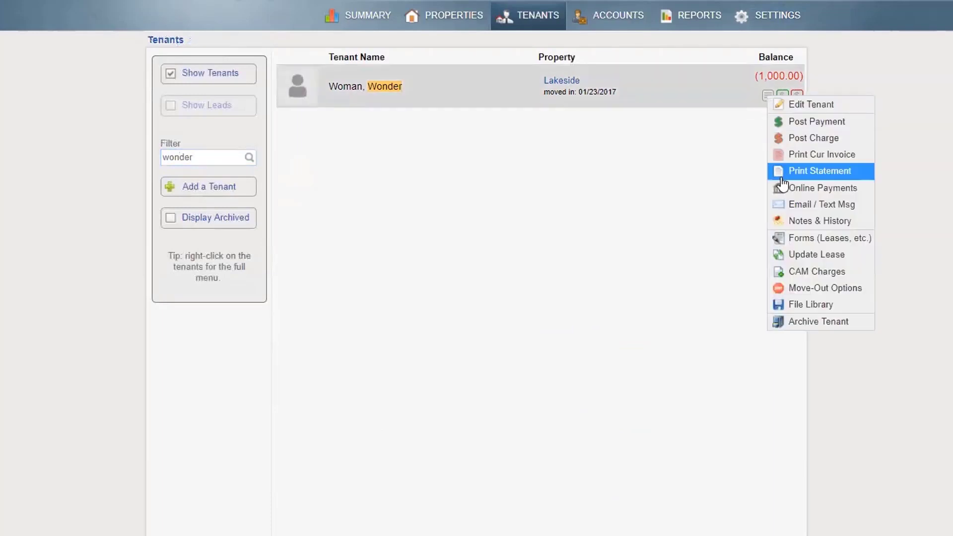
{"action": "left_click", "coordinate": [789, 189]}
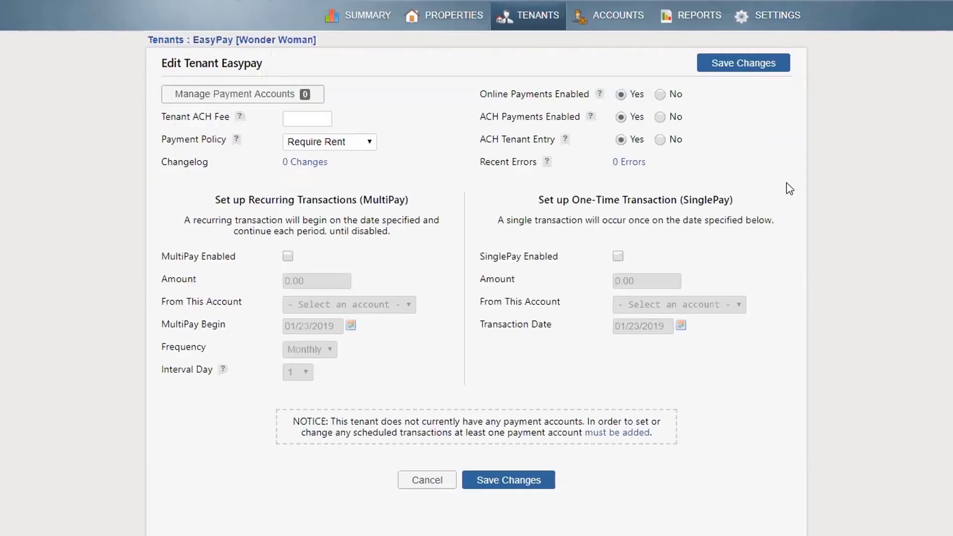